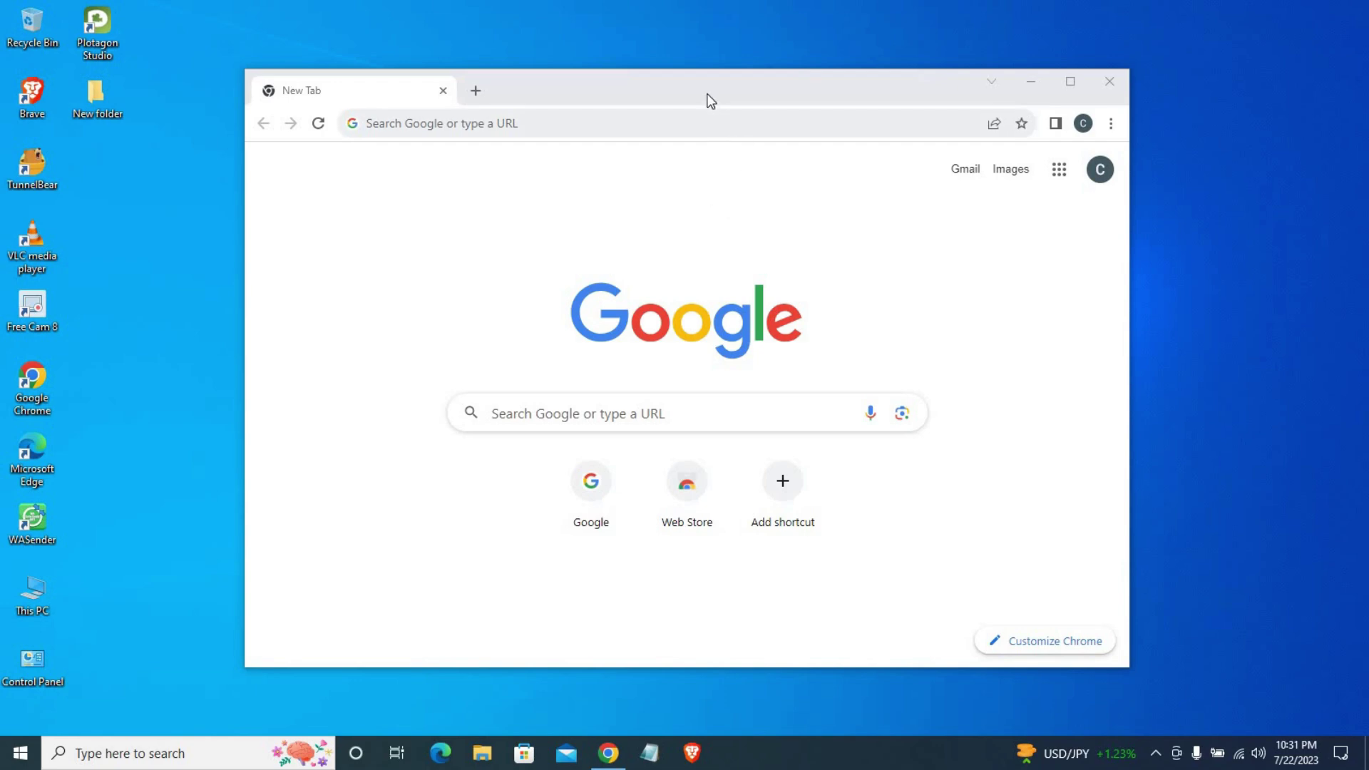
Step: Search Google for 'Plotagon studio' in Chrome
left_click_drag(721, 89, 701, 94)
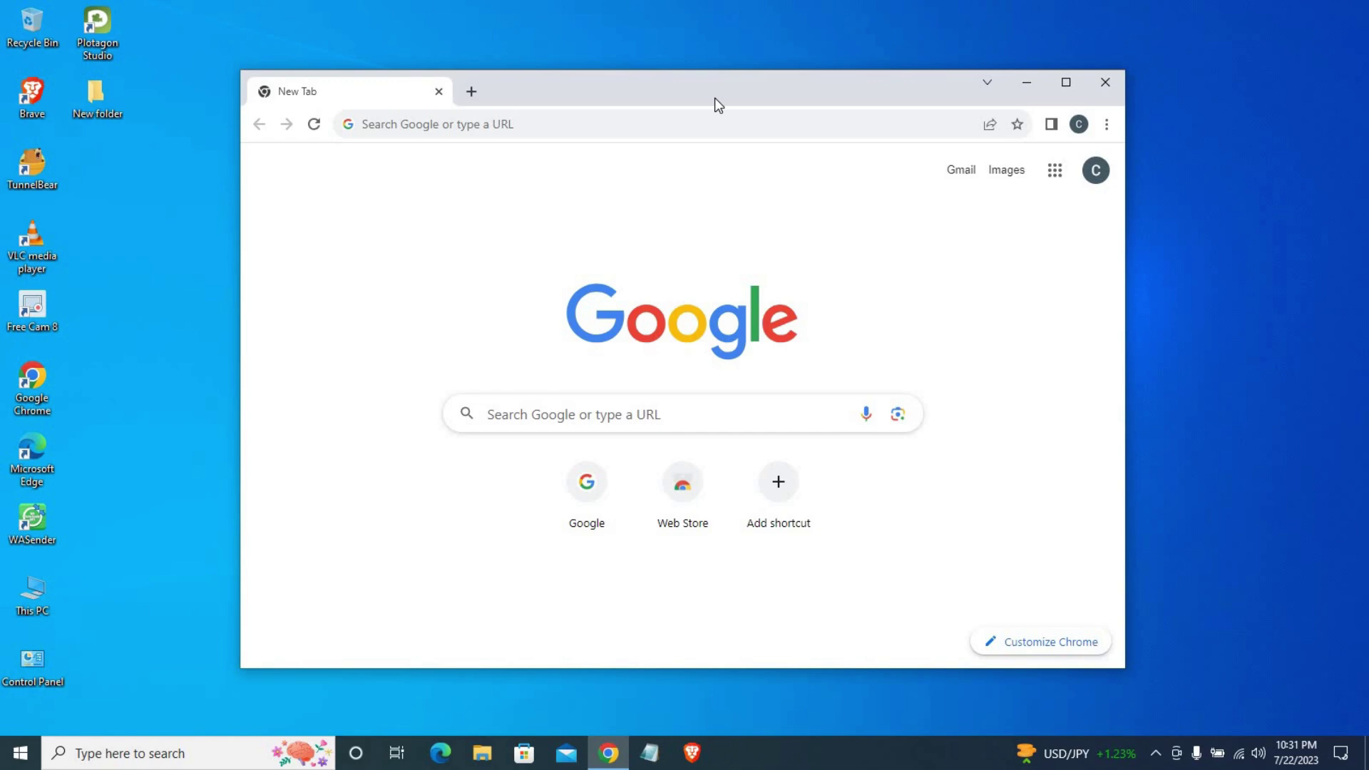
left_click(656, 123)
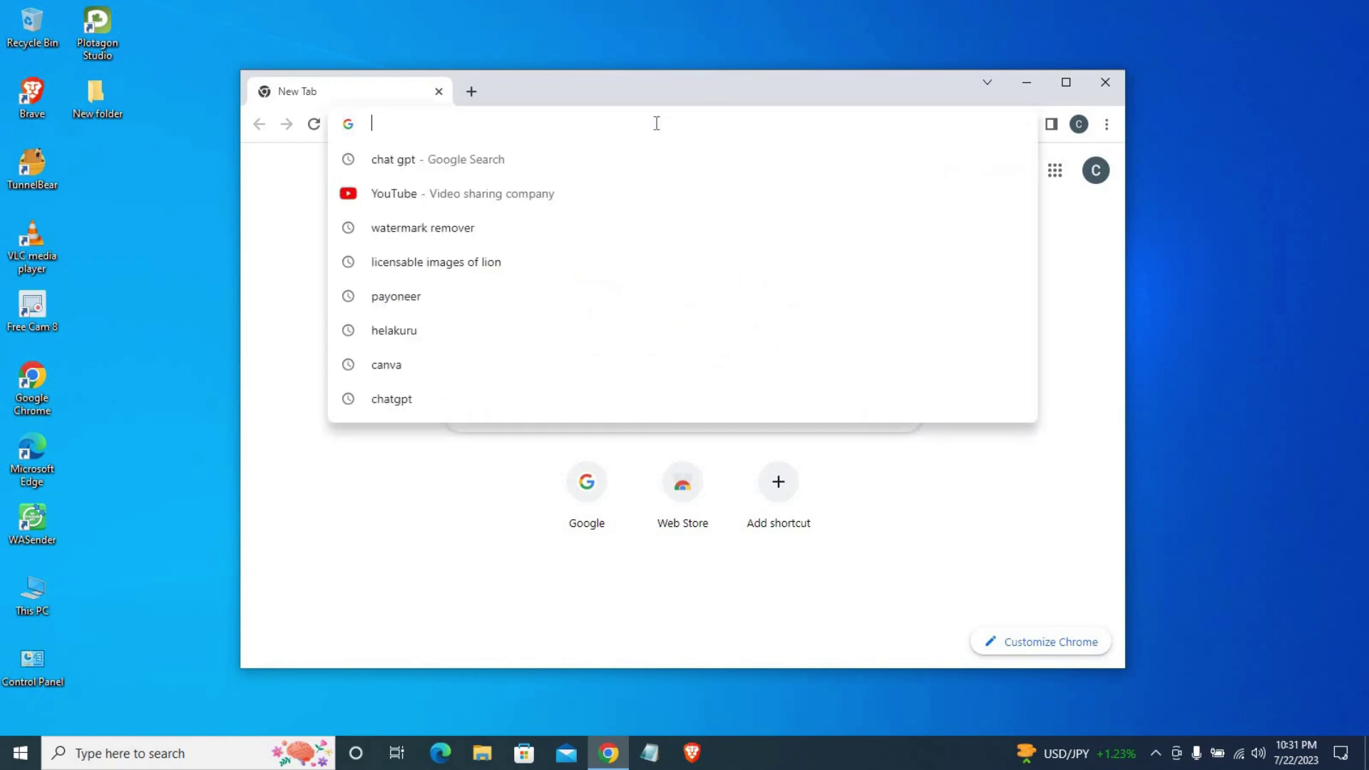
type("P")
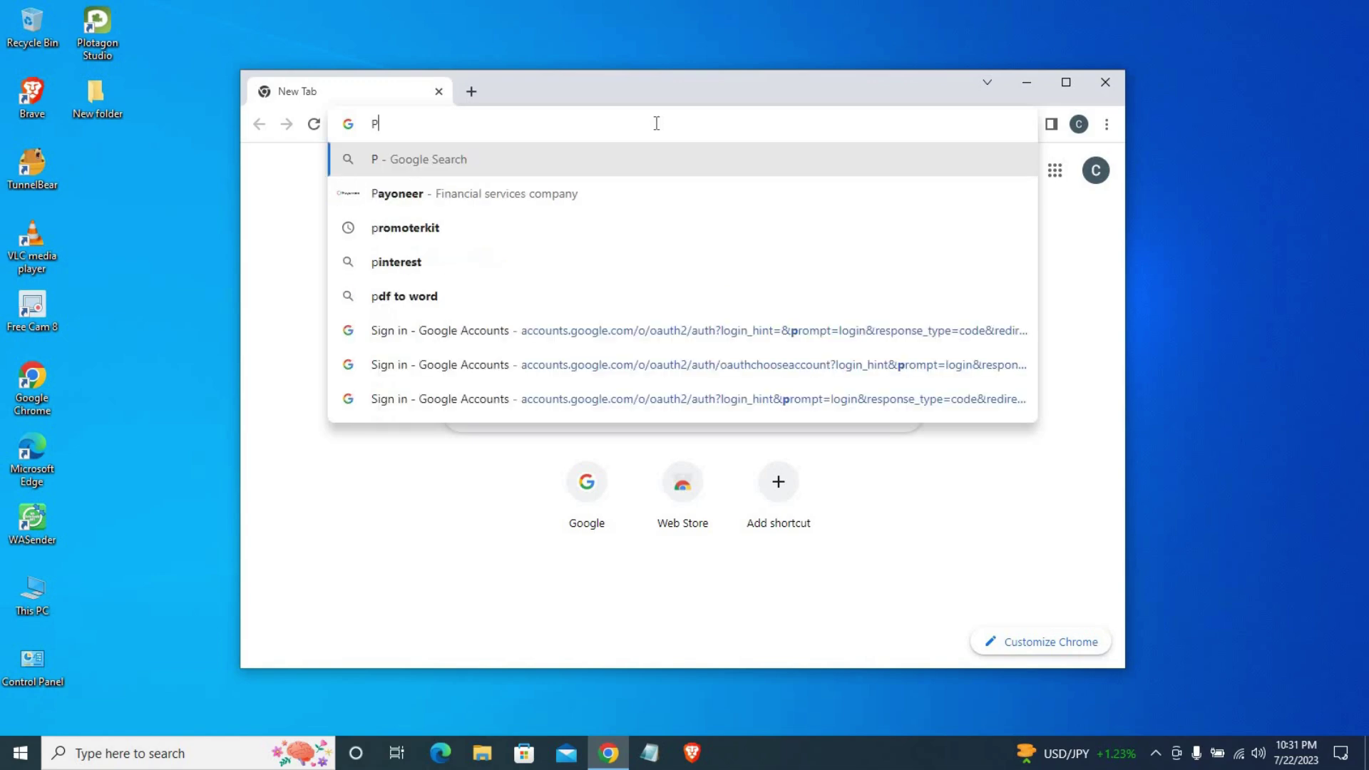
type("lo")
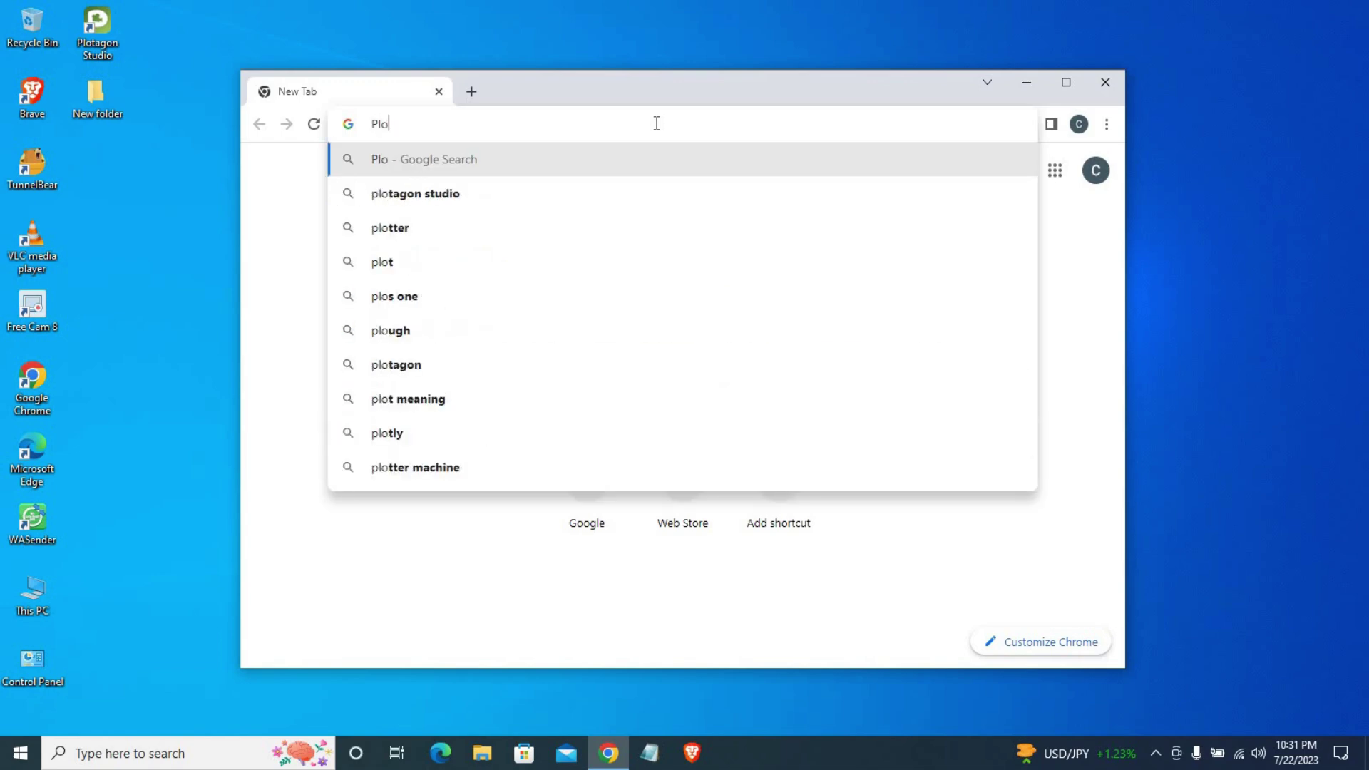
type("tag")
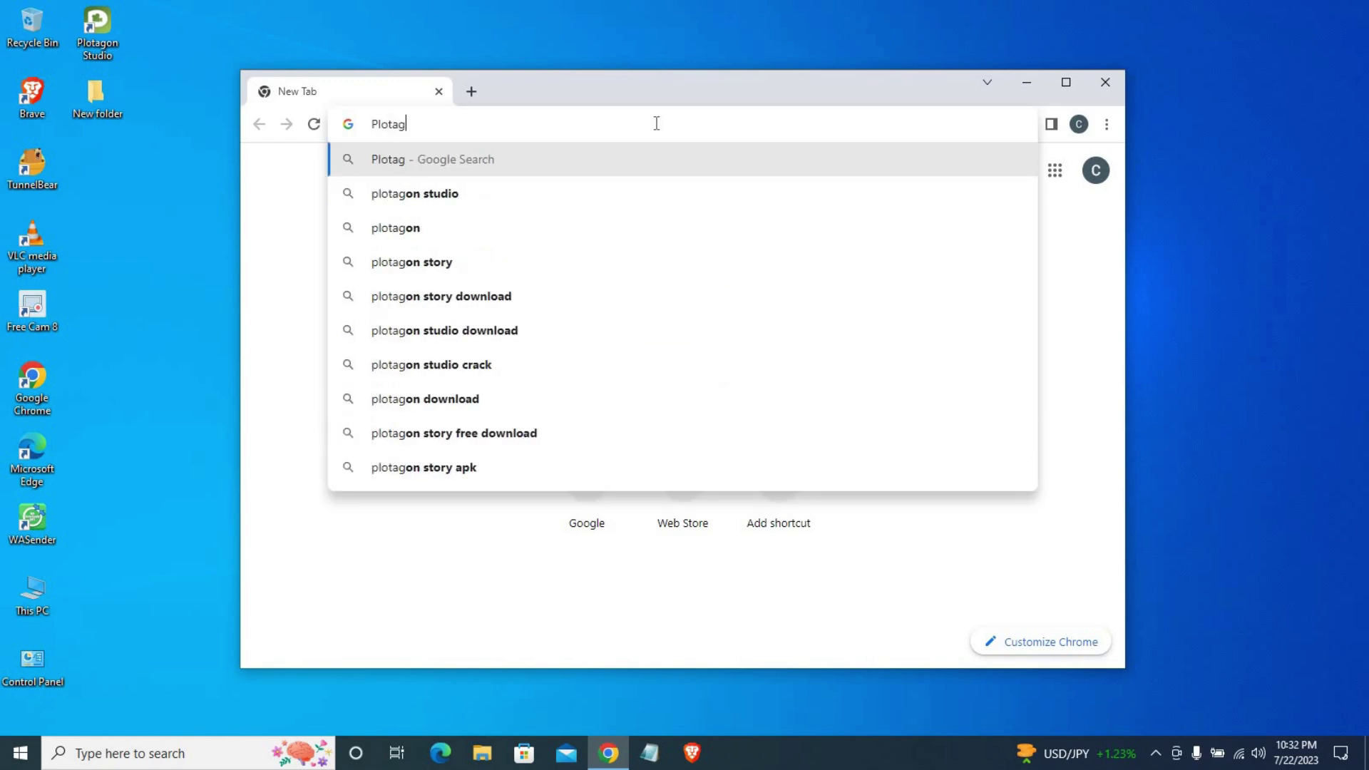
type("on studi")
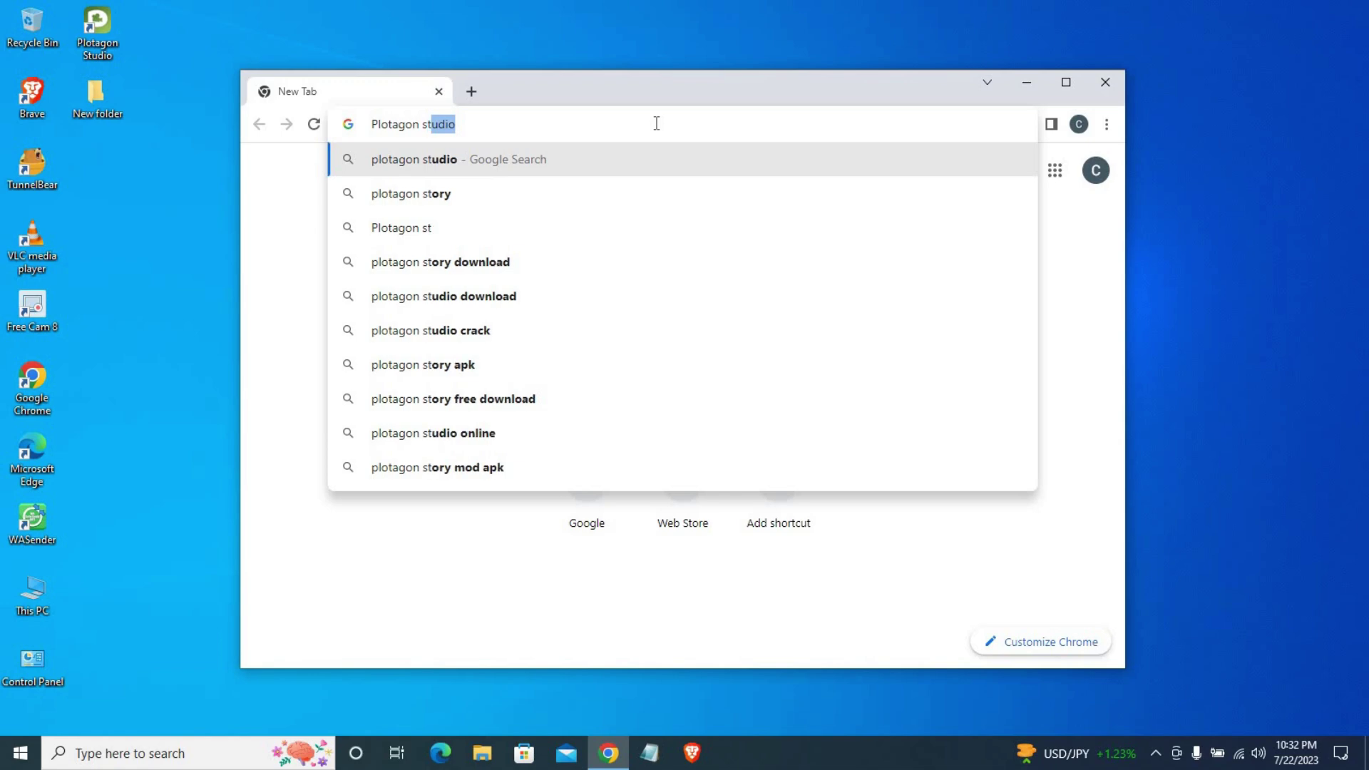
type("o")
key("Return")
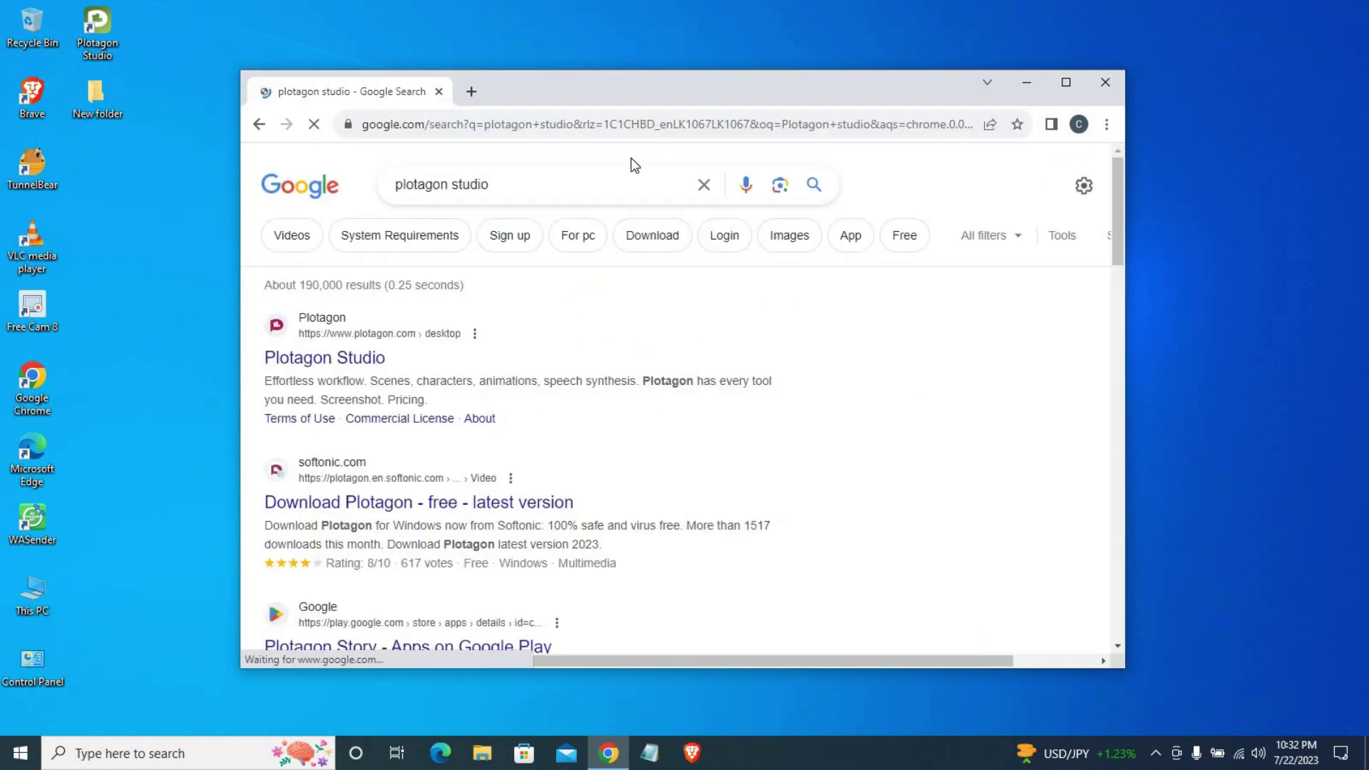
Step: Open the Plotagon Studio desktop page, then start and cancel its Windows installer download
left_click(1066, 83)
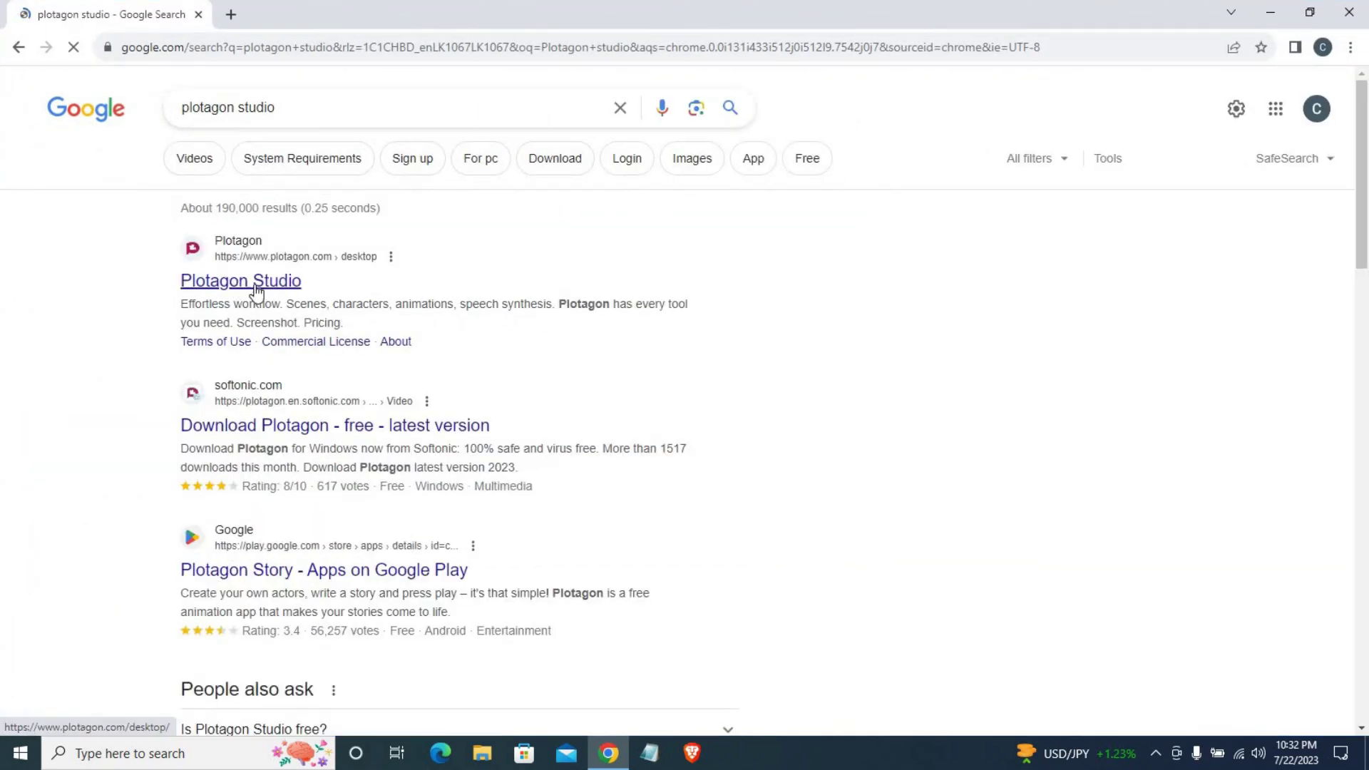
left_click(561, 269)
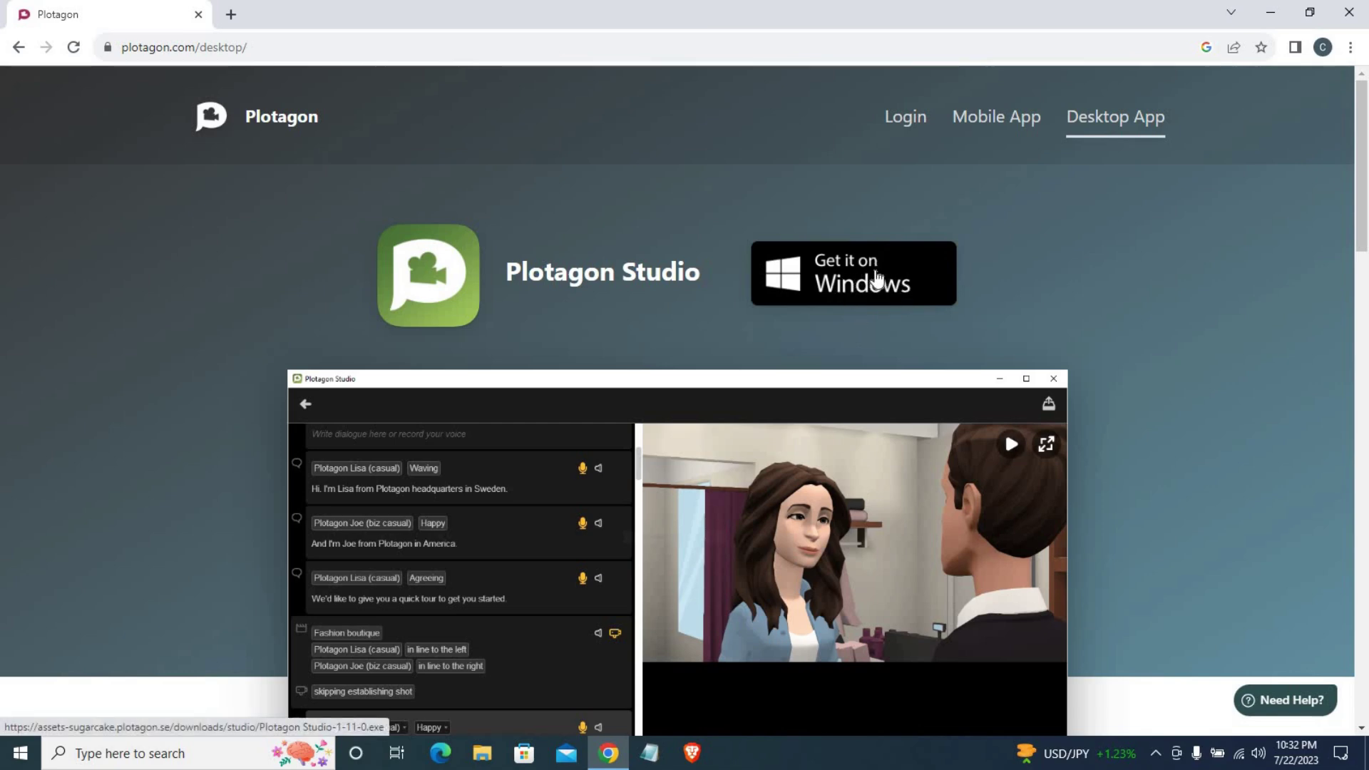
left_click(850, 282)
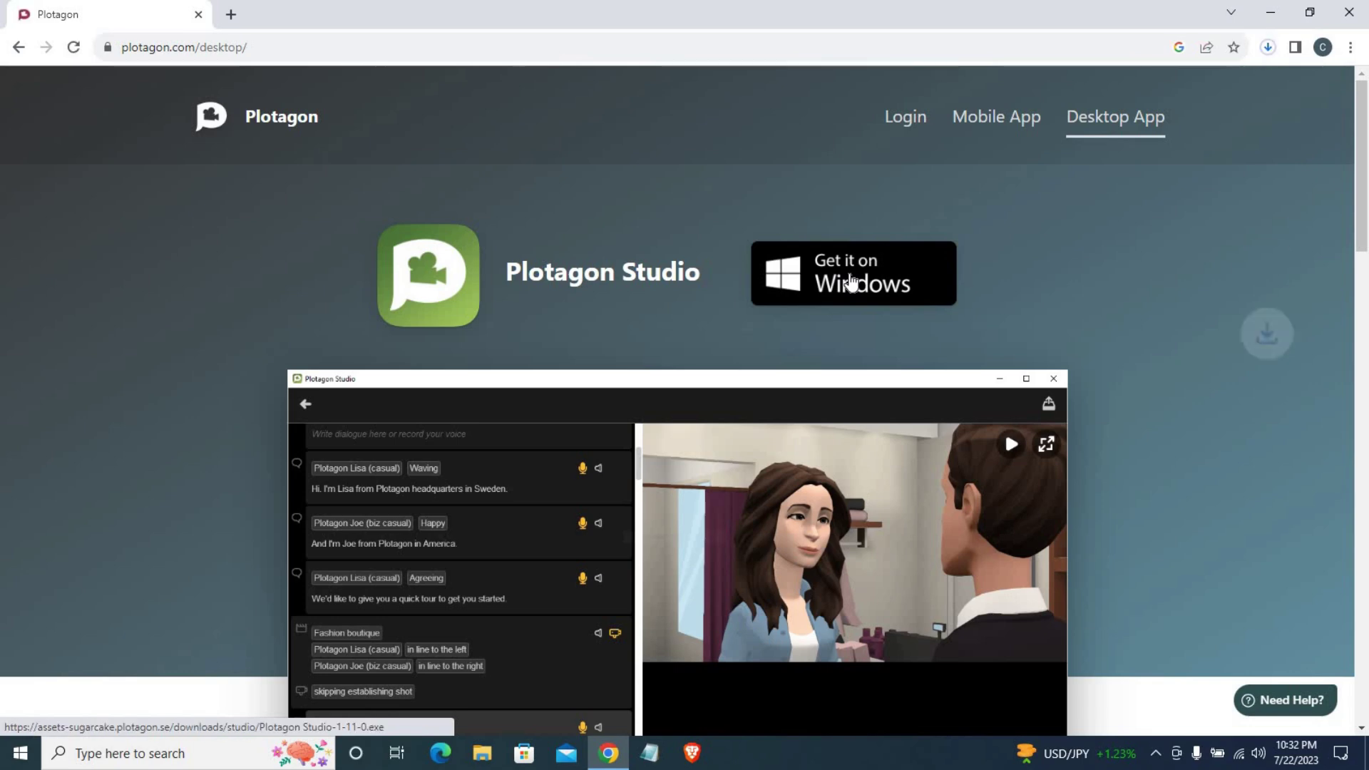
left_click(1267, 47)
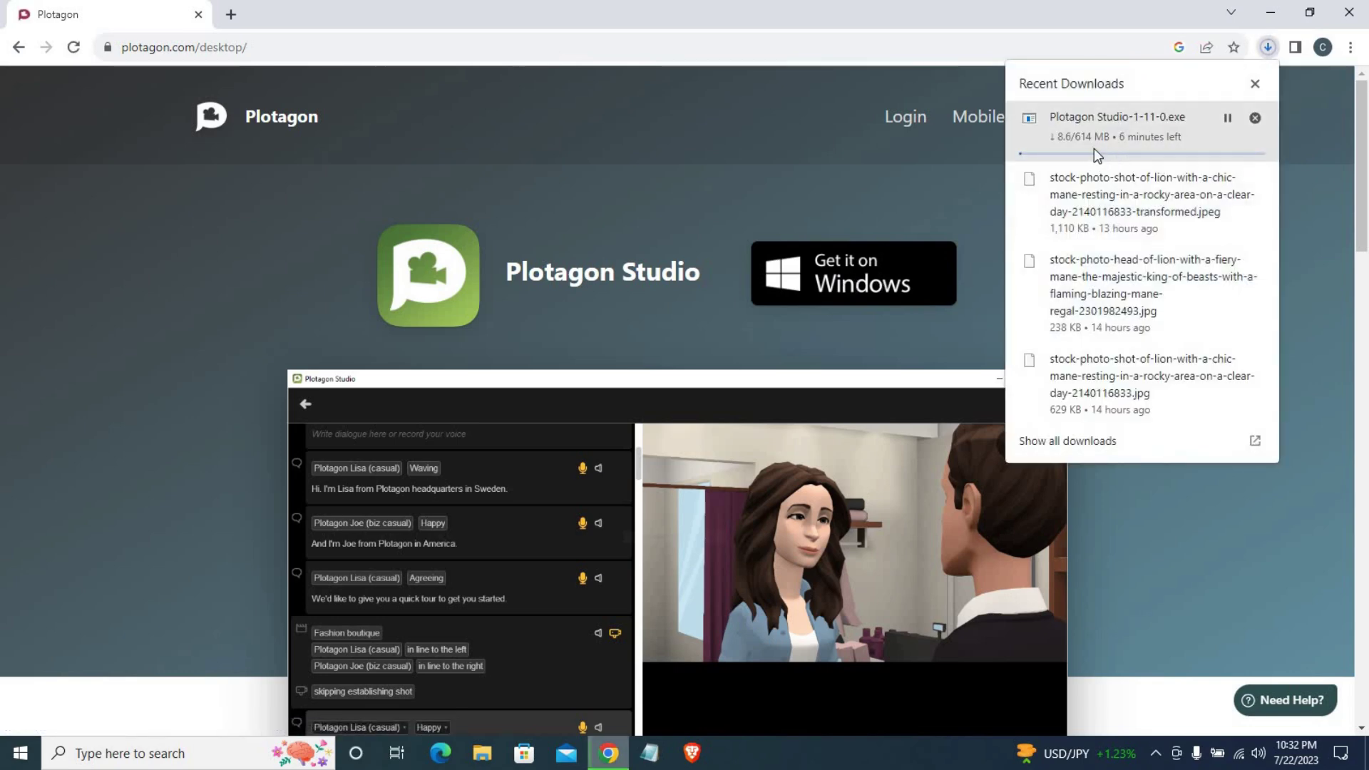
left_click(1254, 118)
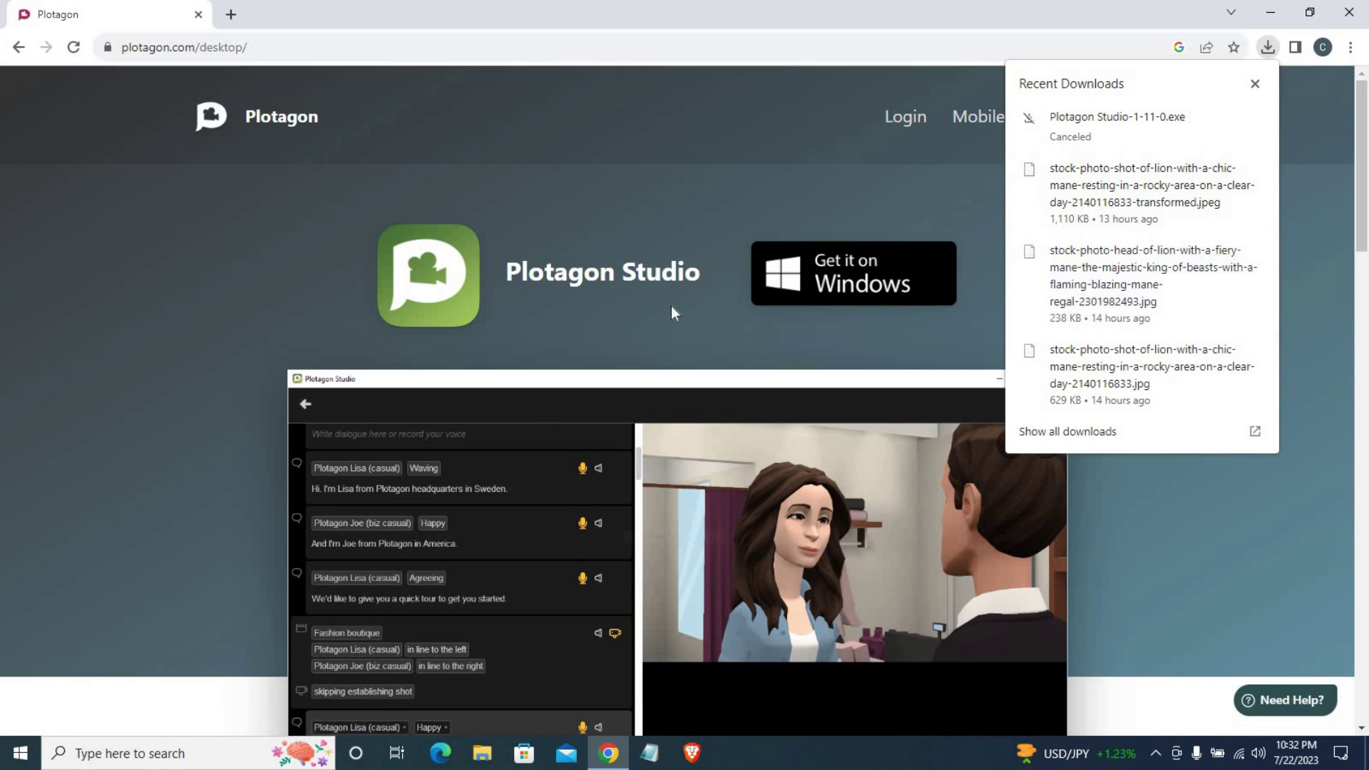
left_click(1255, 84)
double_click(650, 11)
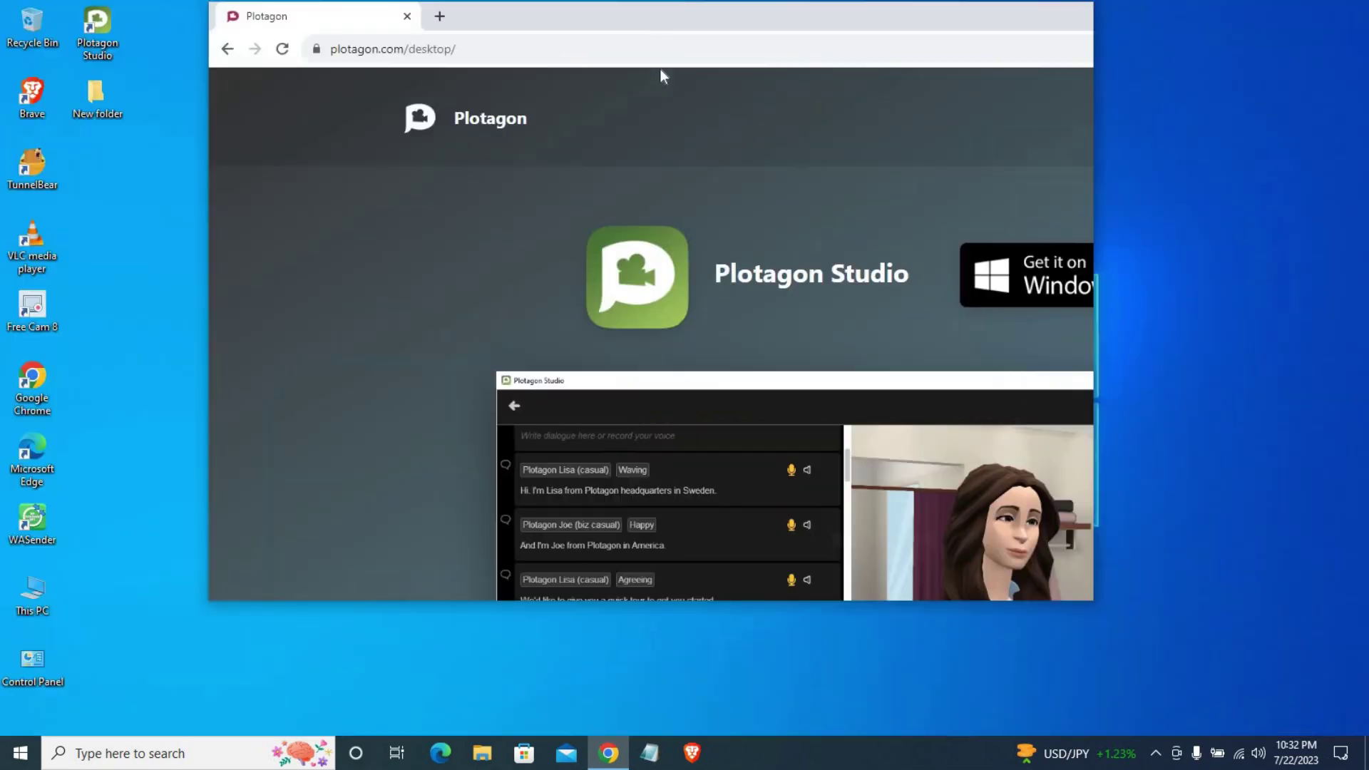
left_click_drag(640, 118, 669, 110)
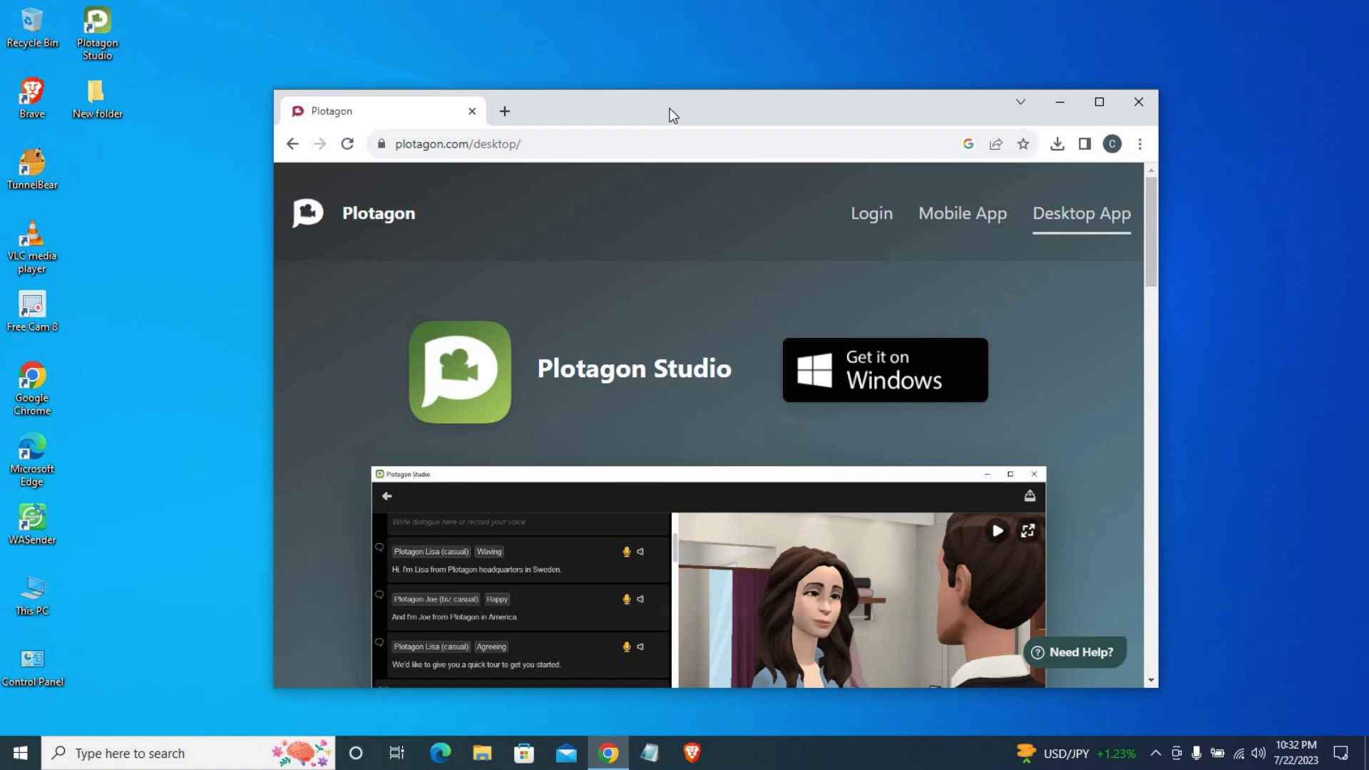
left_click(111, 37)
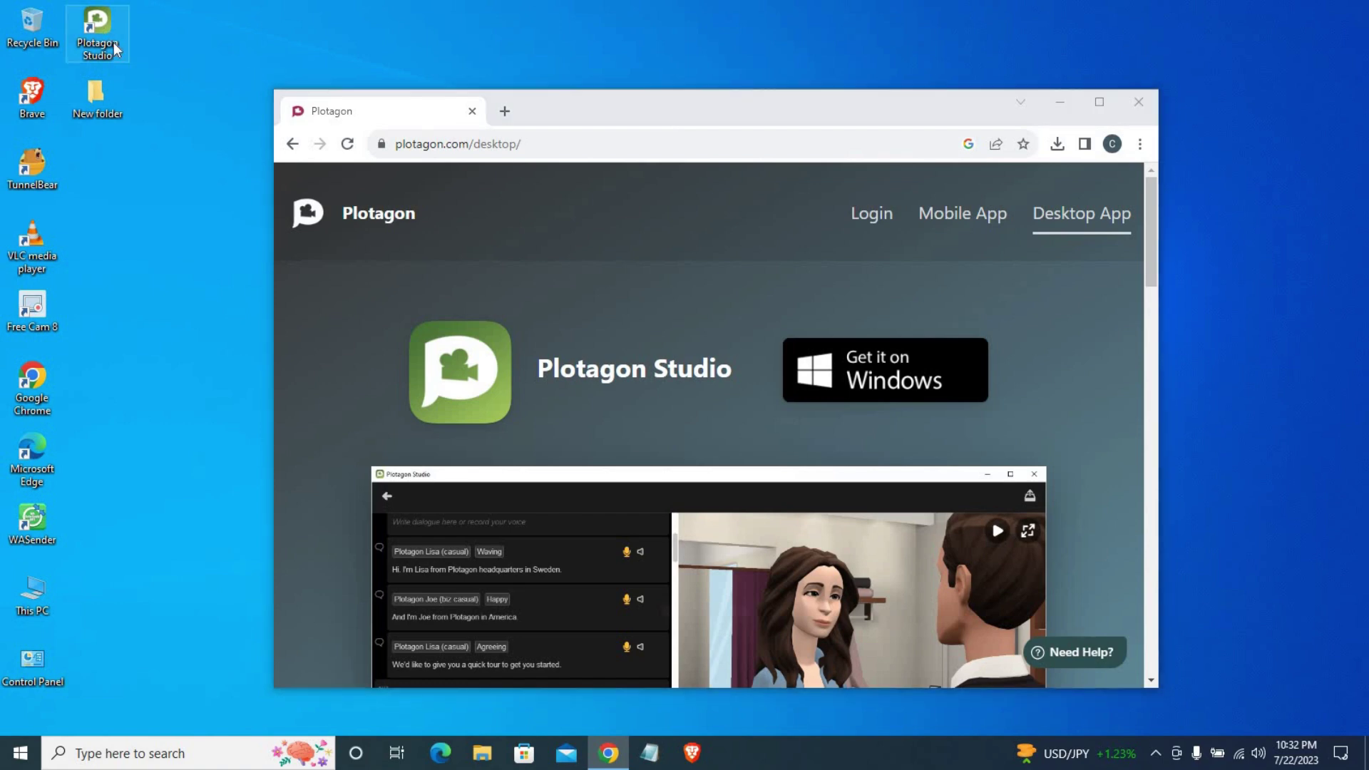
left_click(231, 127)
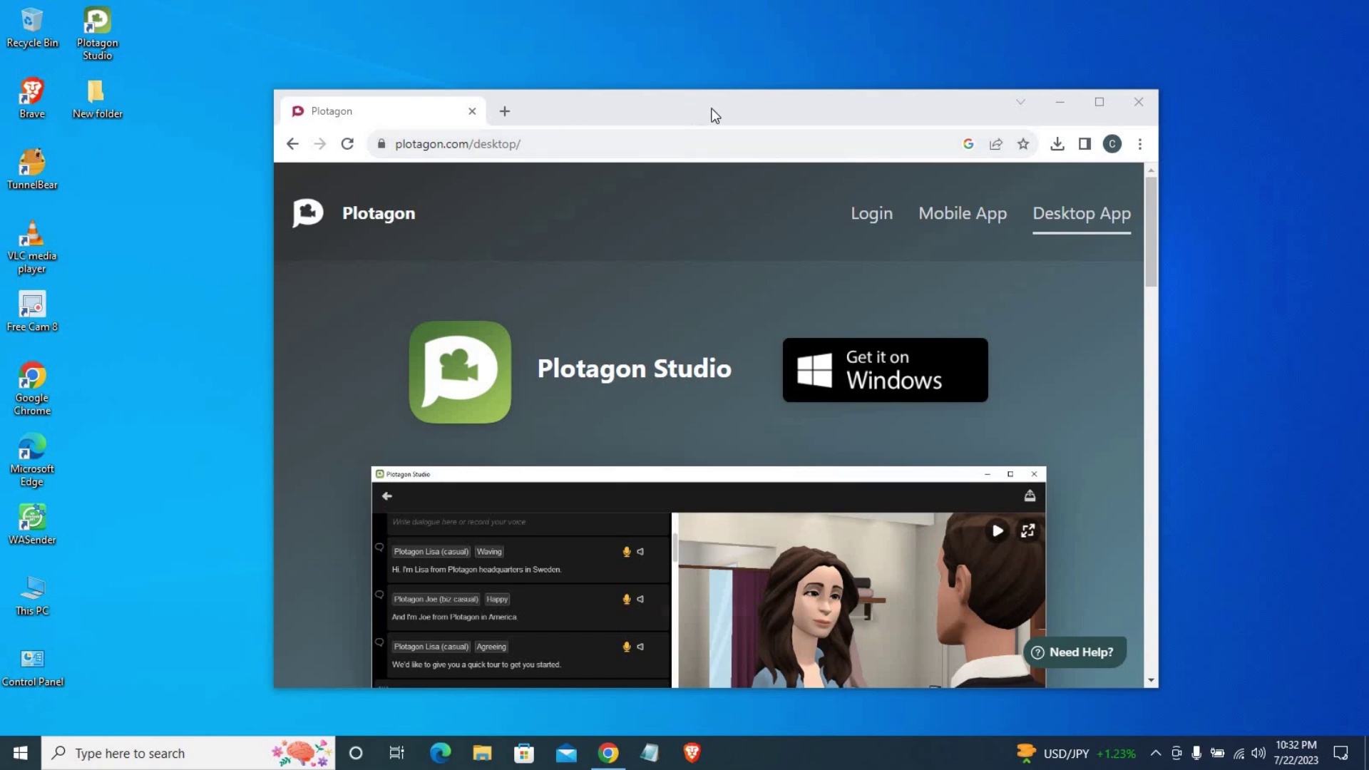
left_click_drag(733, 113, 735, 98)
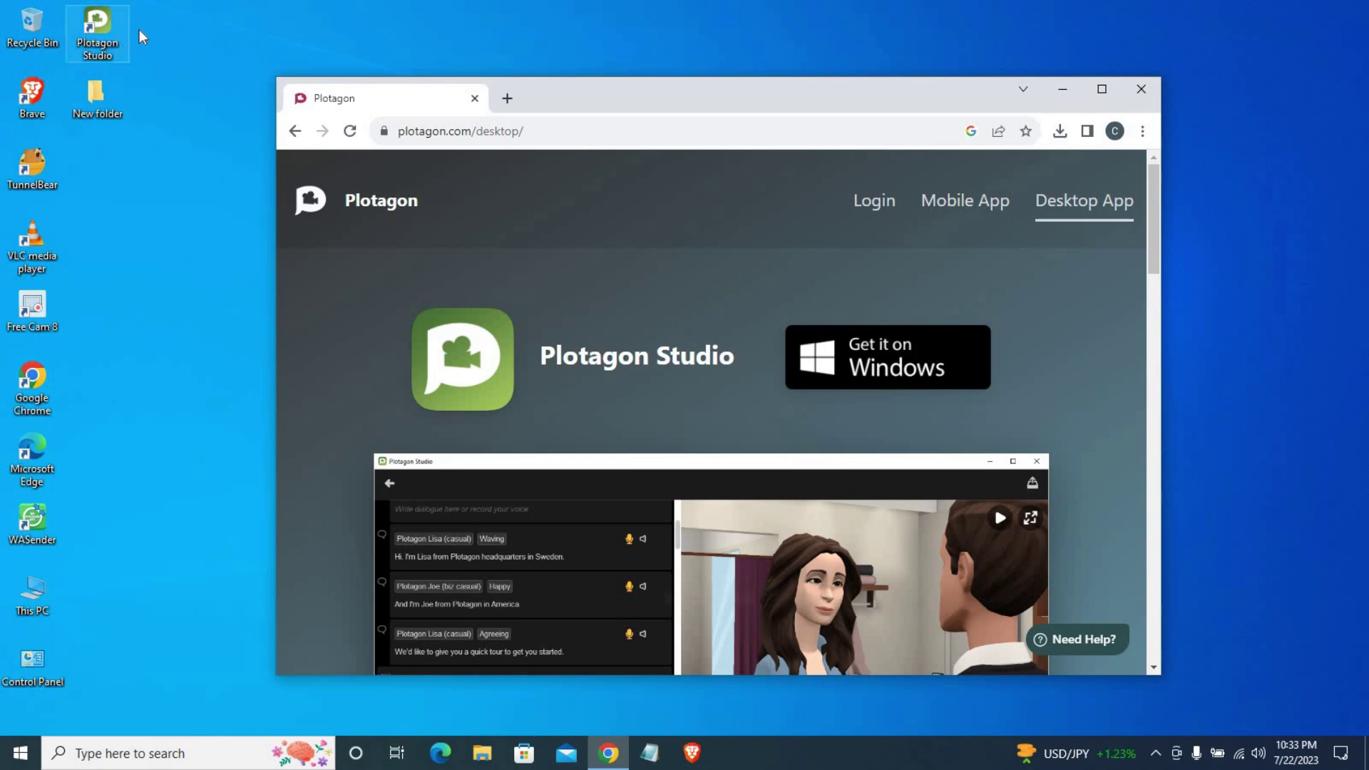
left_click_drag(572, 101, 574, 119)
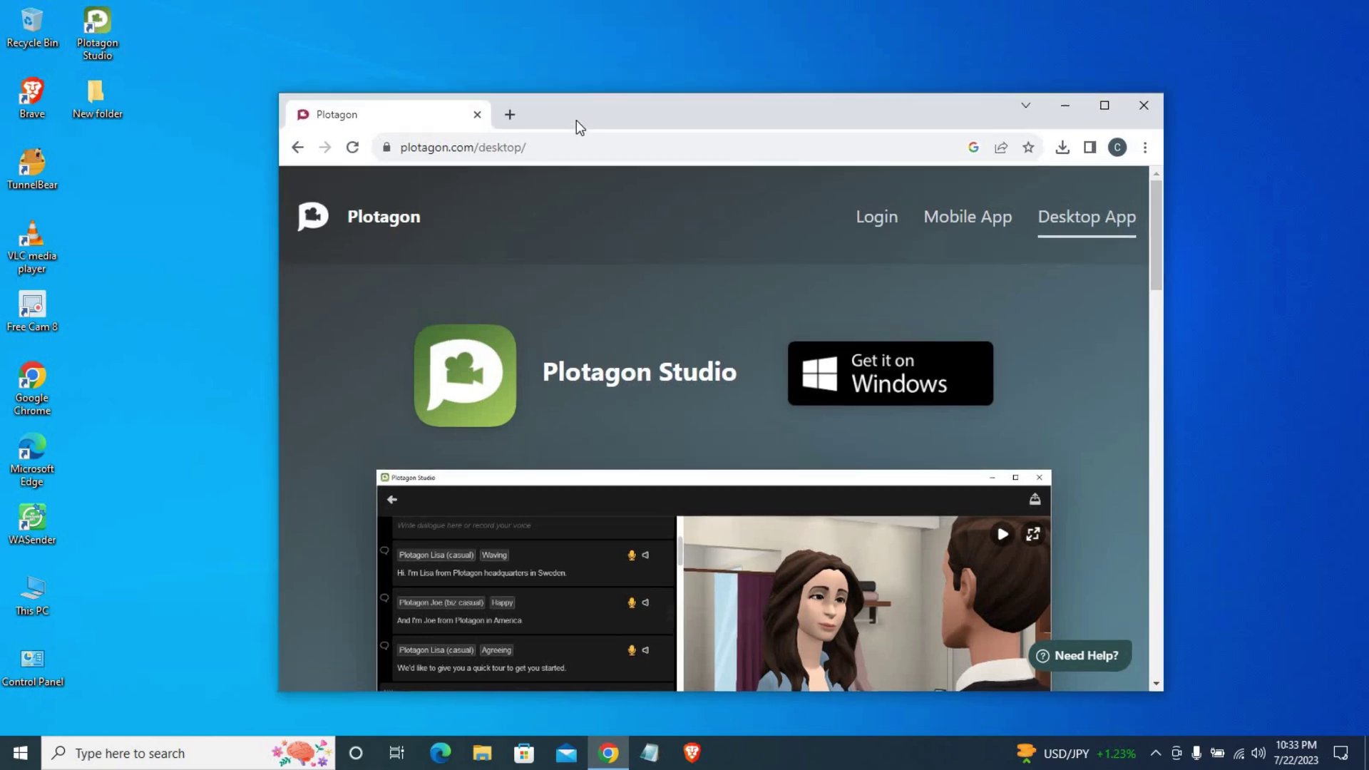
left_click(98, 57)
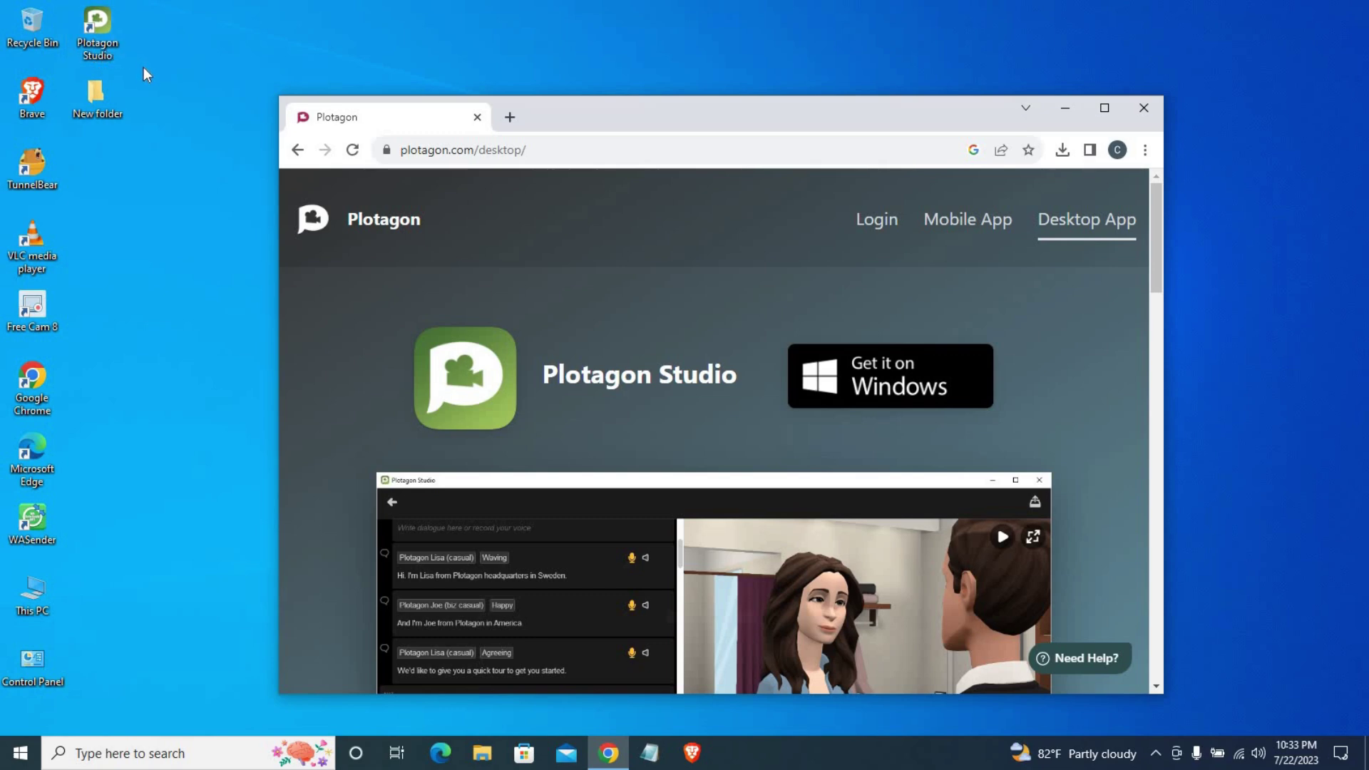
Step: Launch Plotagon Studio from the desktop icon and scroll through its sign-in page
double_click(105, 40)
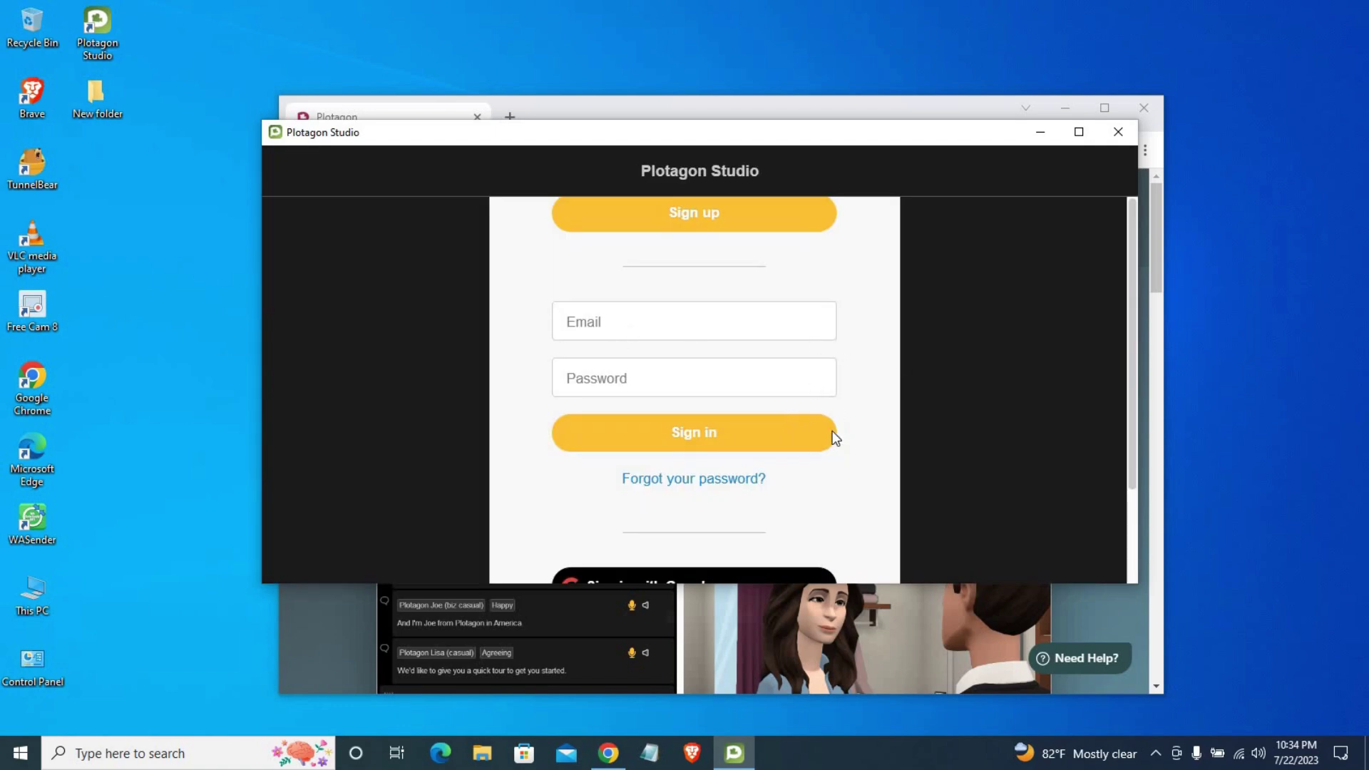
scroll(1126, 424, "down", 2)
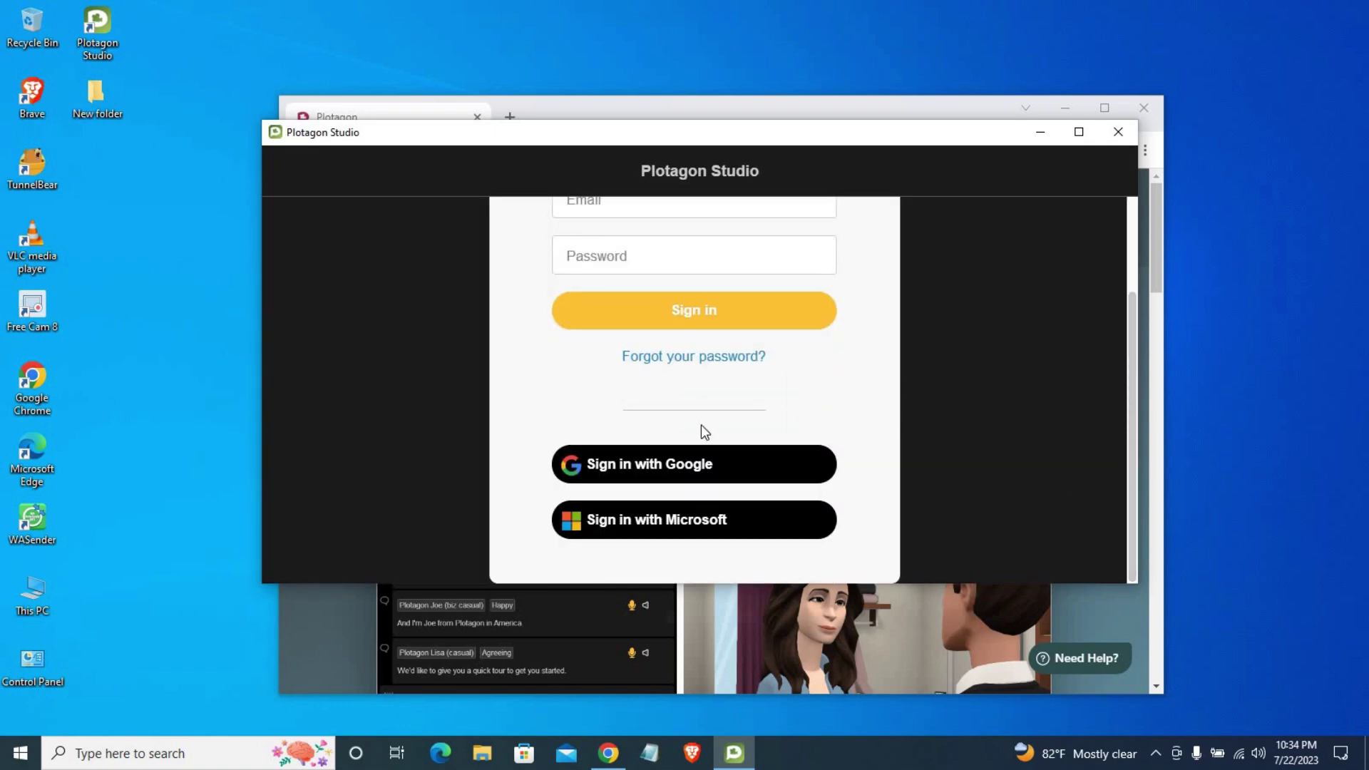
scroll(700, 425, "up", 2)
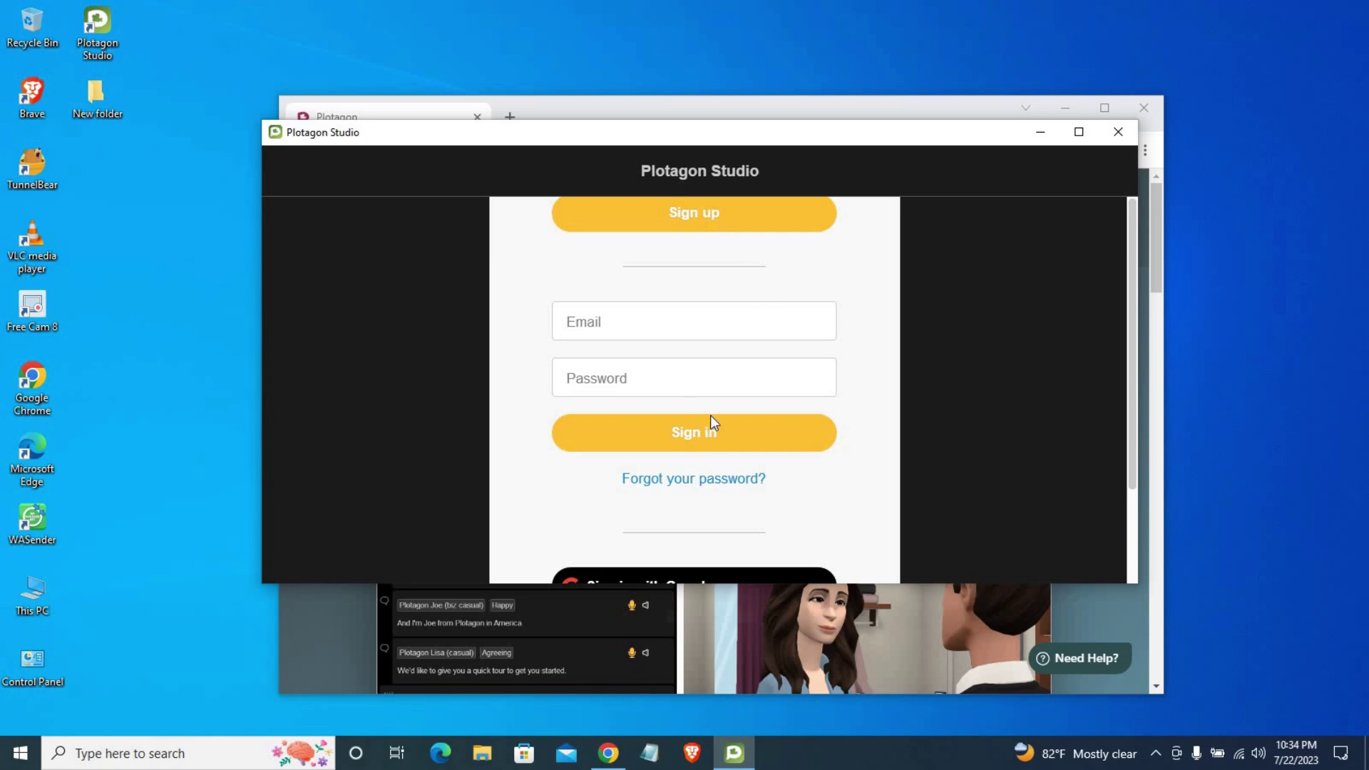
Step: Sign up for a new Plotagon account with full name, Gmail address and password
left_click(695, 216)
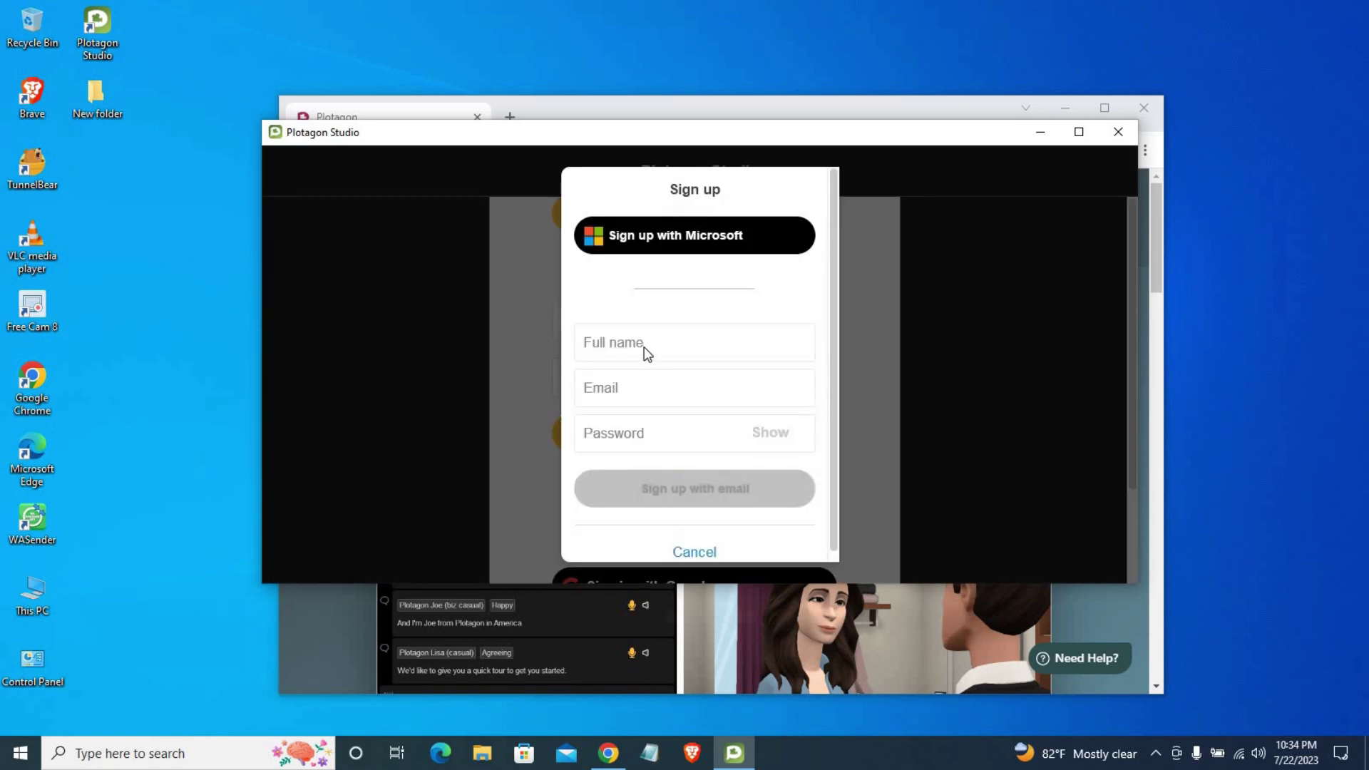
type("Cg")
key("BackSpace")
type("hami Methods")
left_click(649, 400)
type("cha")
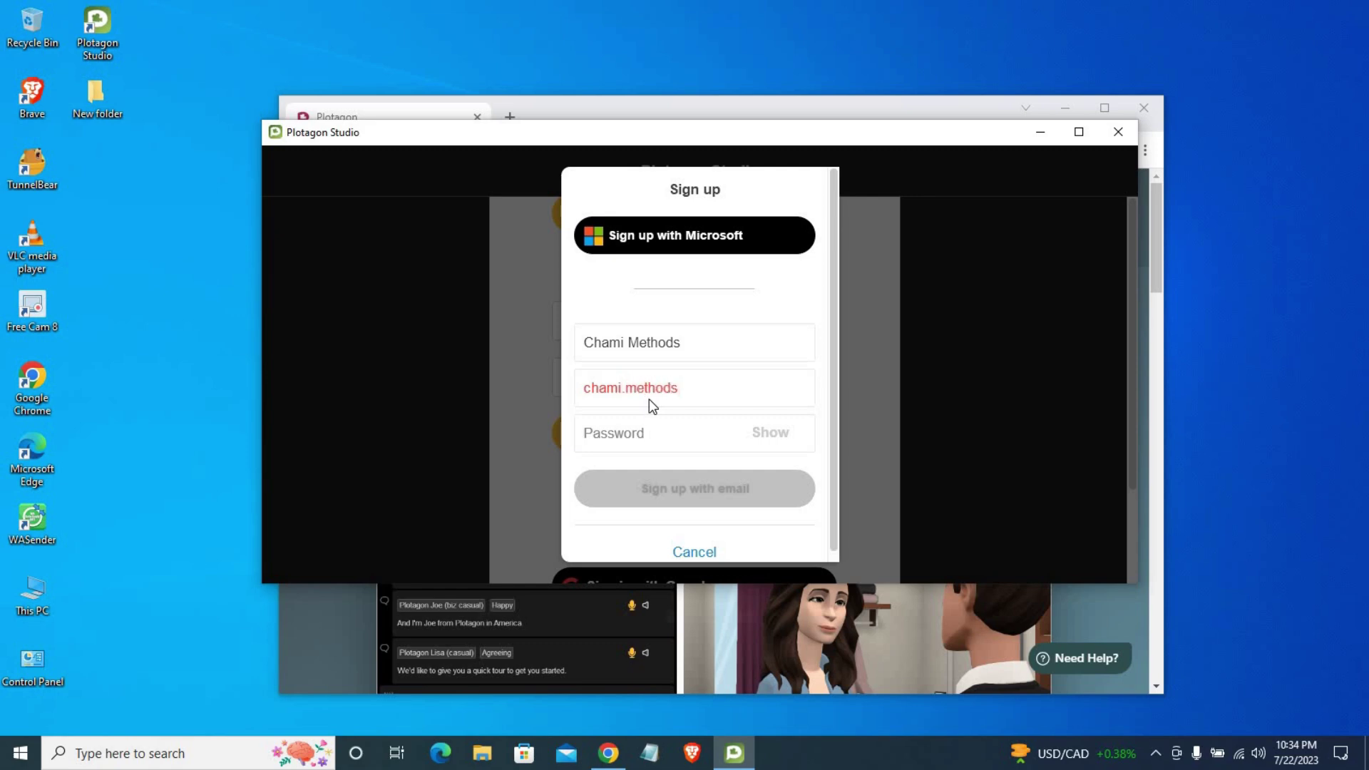
type("gmail.com")
type("••••")
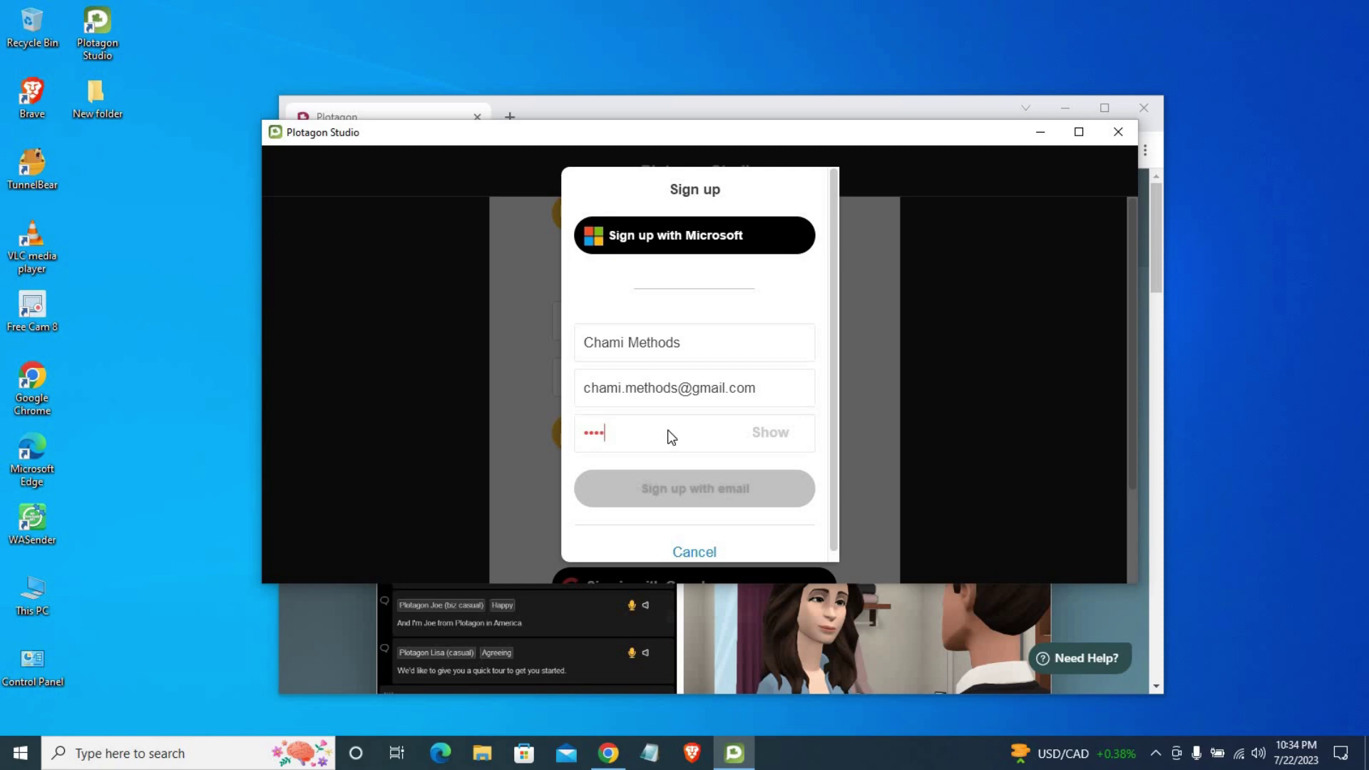
type("••••")
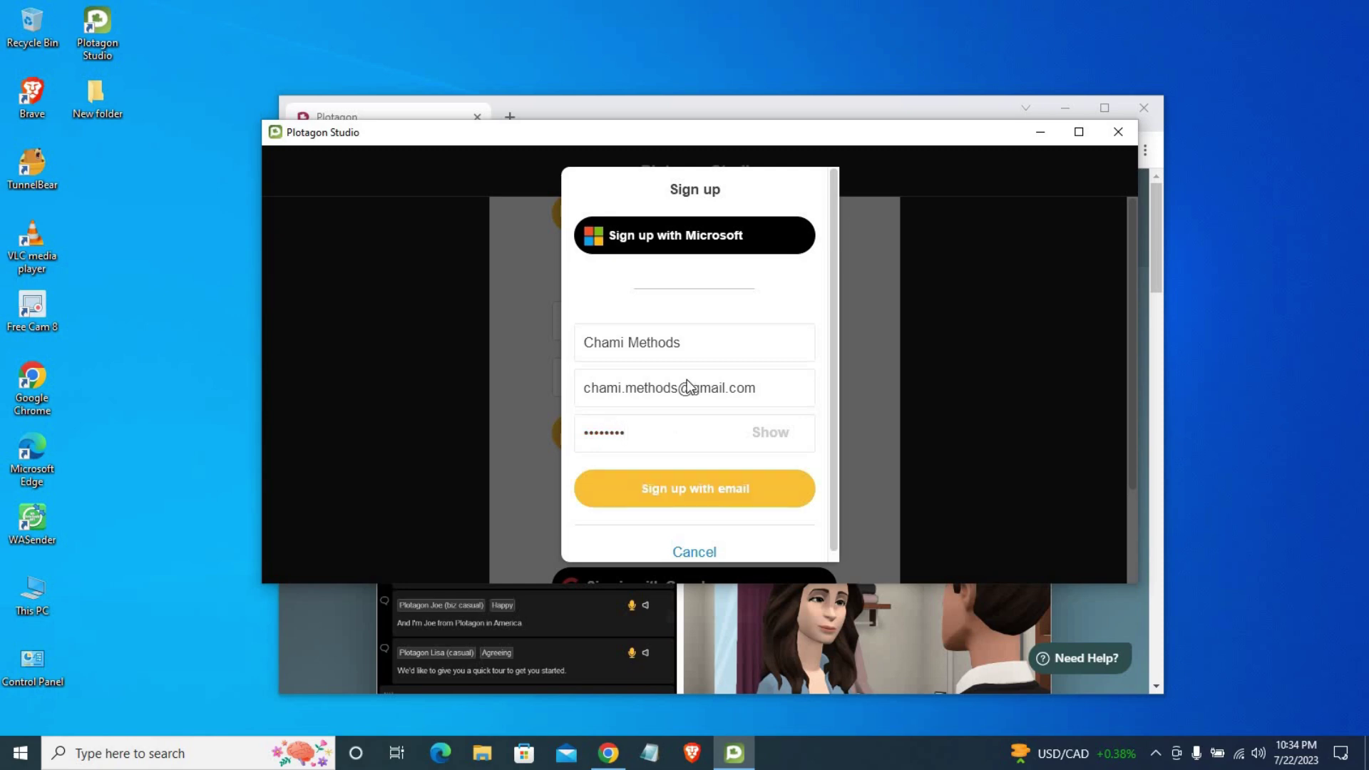
left_click(691, 491)
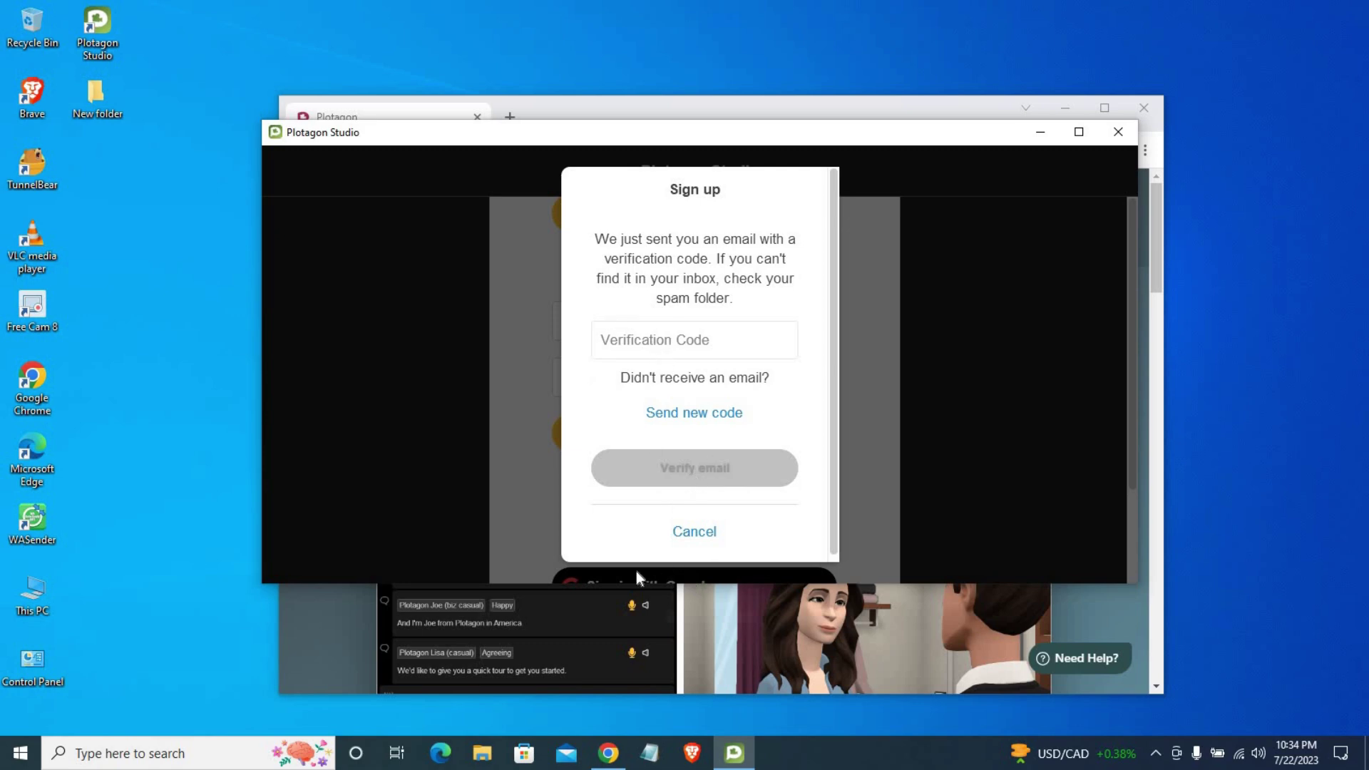
Step: Open Gmail in a new Chrome tab and open the Plotagon verification email
left_click(608, 753)
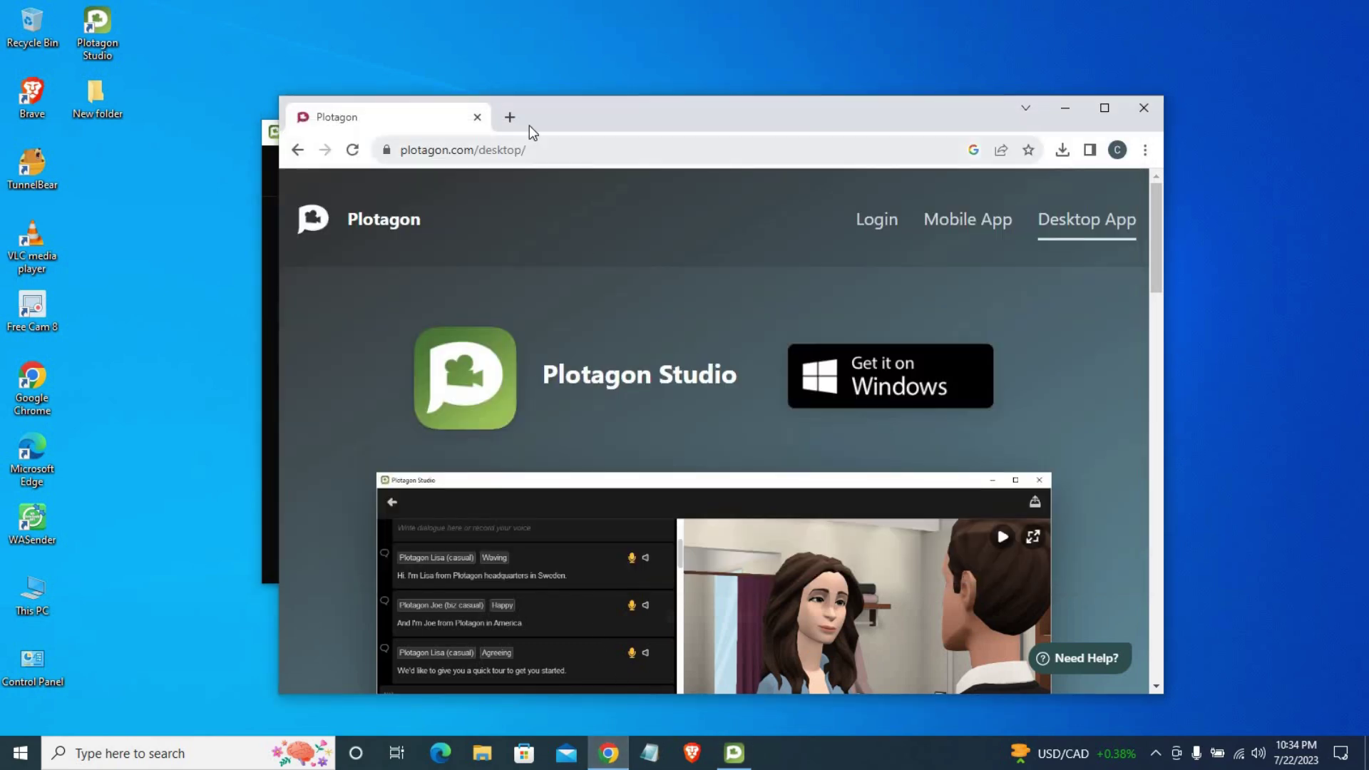
left_click(510, 117)
left_click(527, 151)
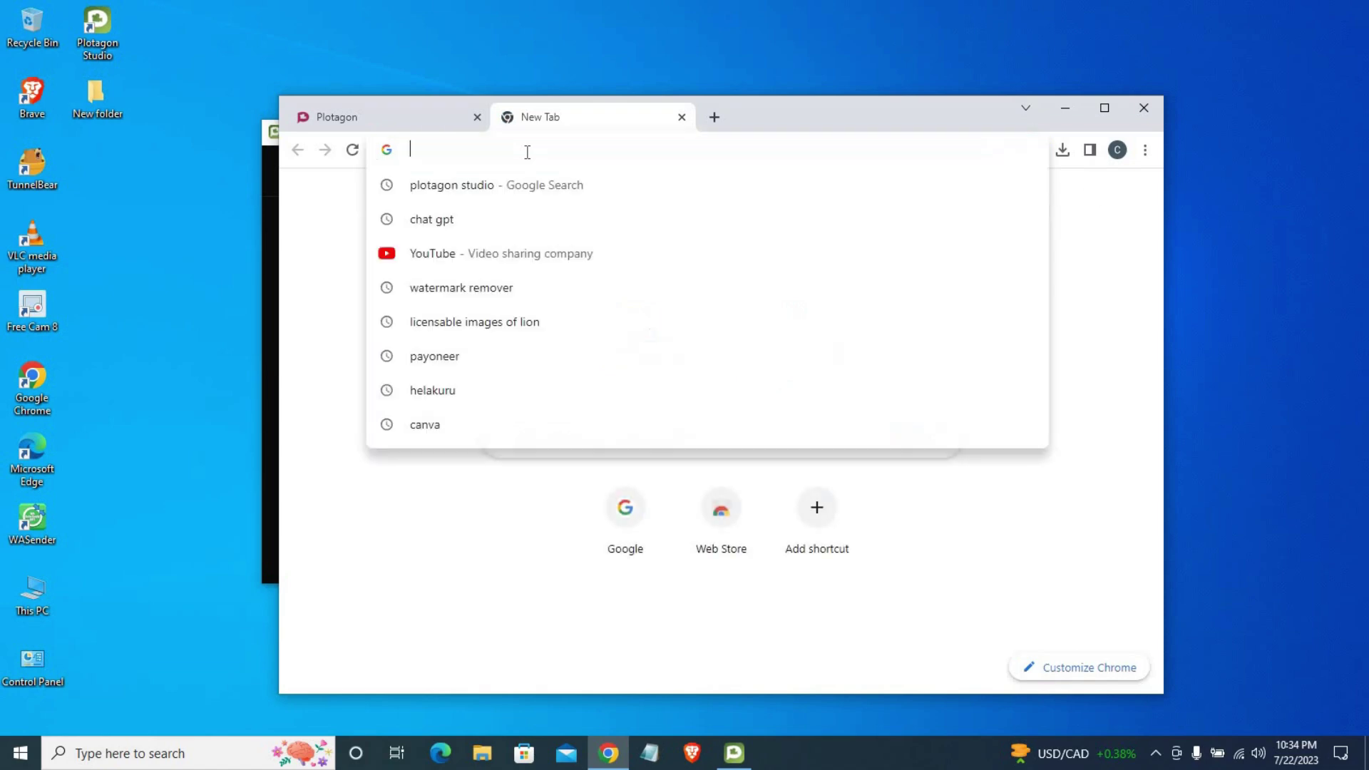
type("google")
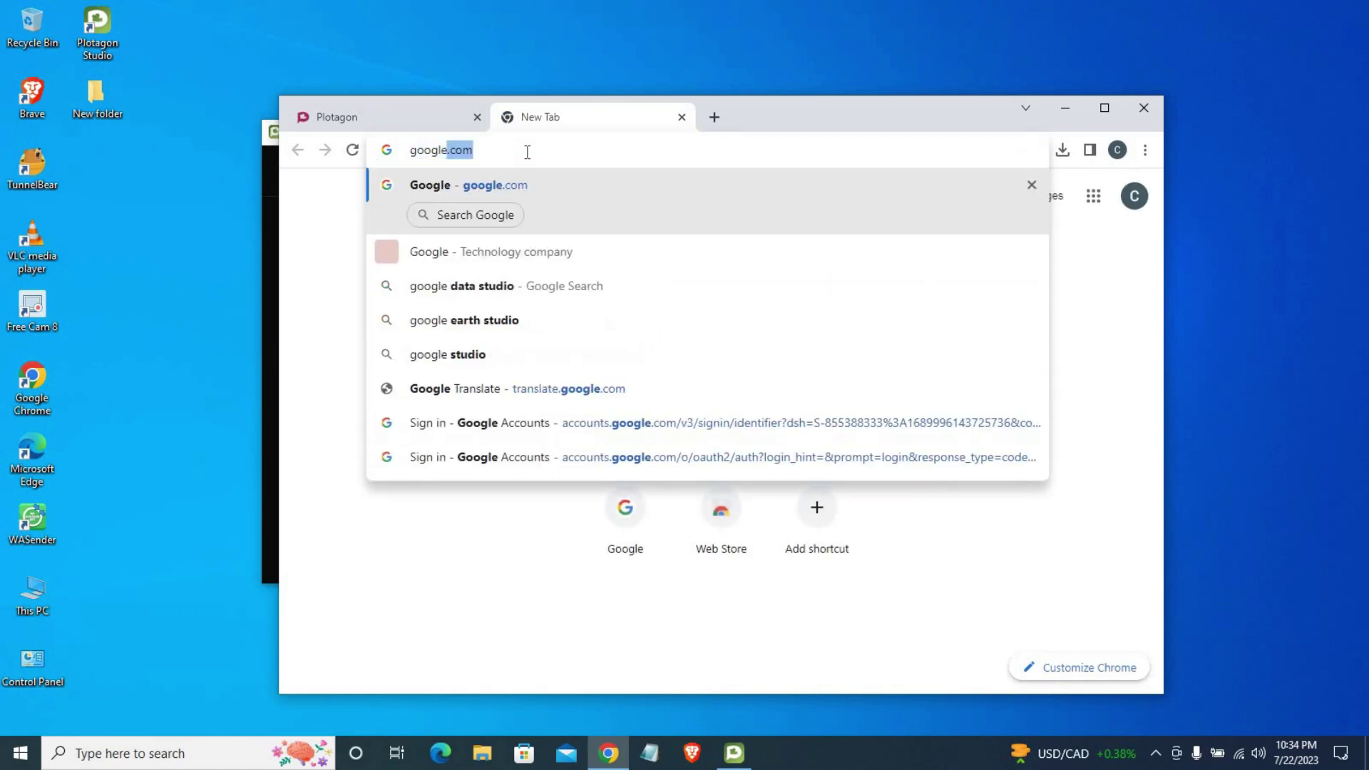
key("Return")
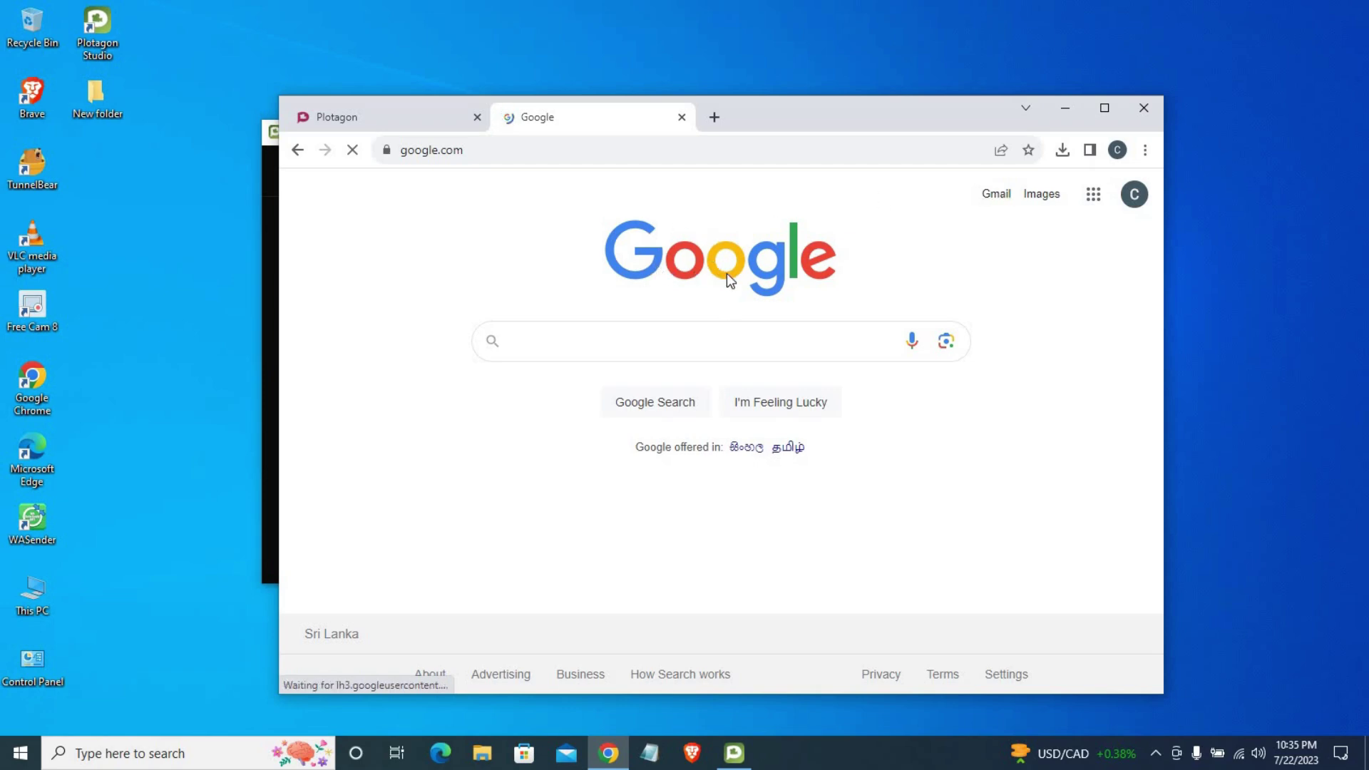
left_click(997, 199)
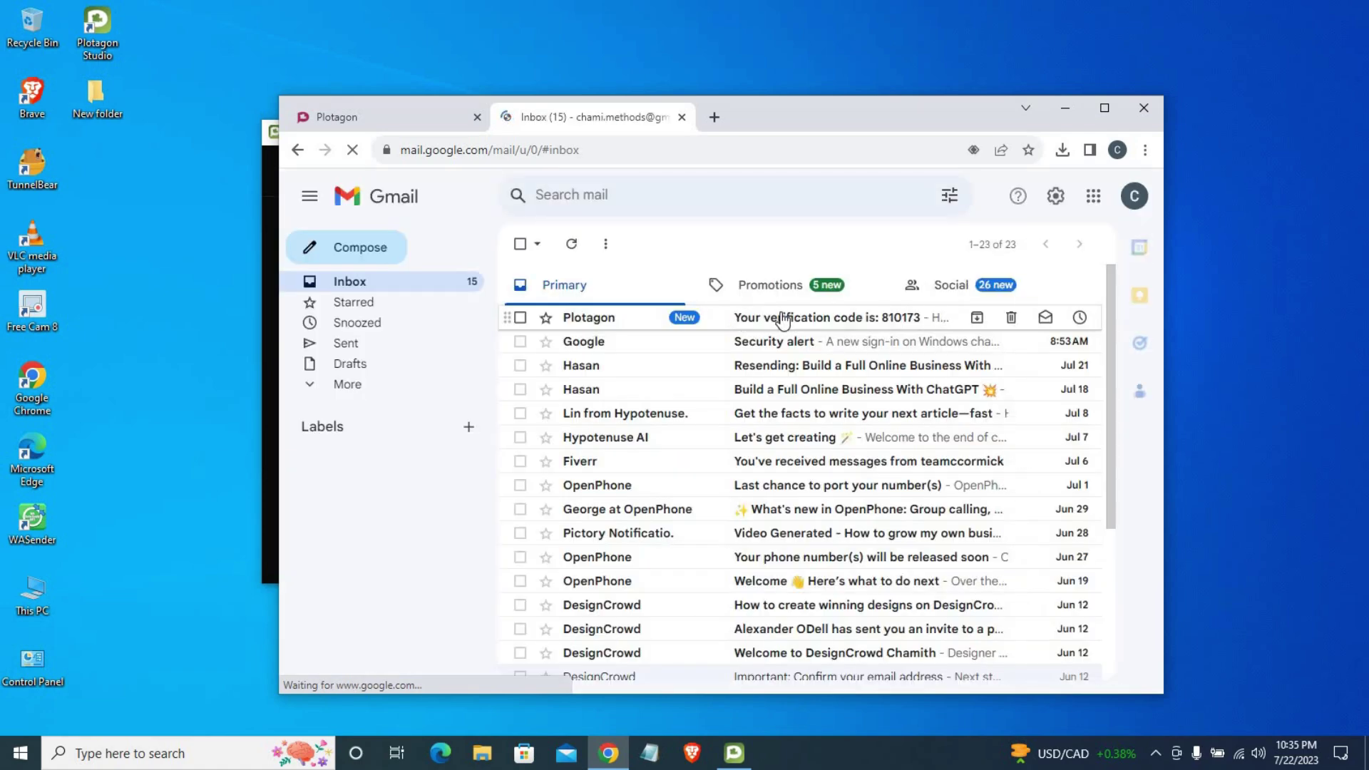
left_click(782, 319)
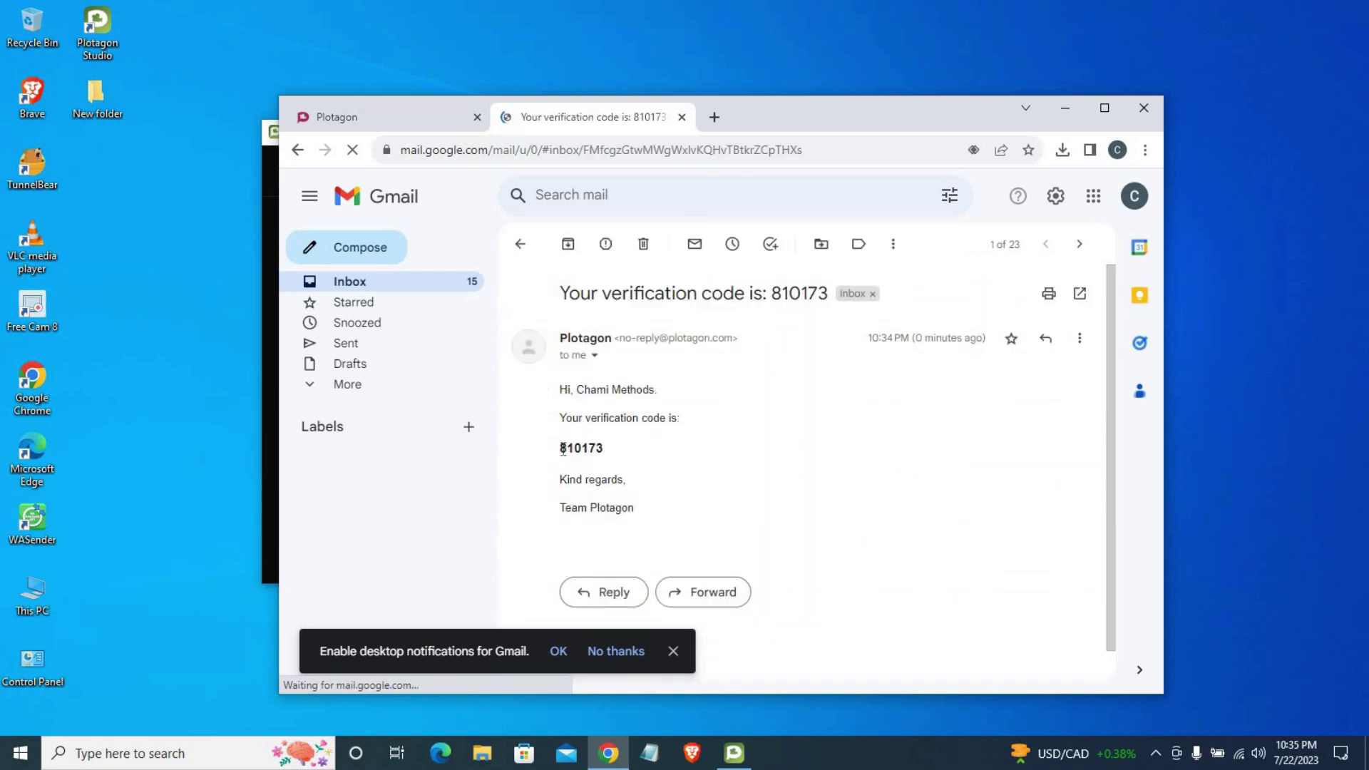
Step: Copy the verification code from the email and return to Plotagon's code field
triple_click(609, 452)
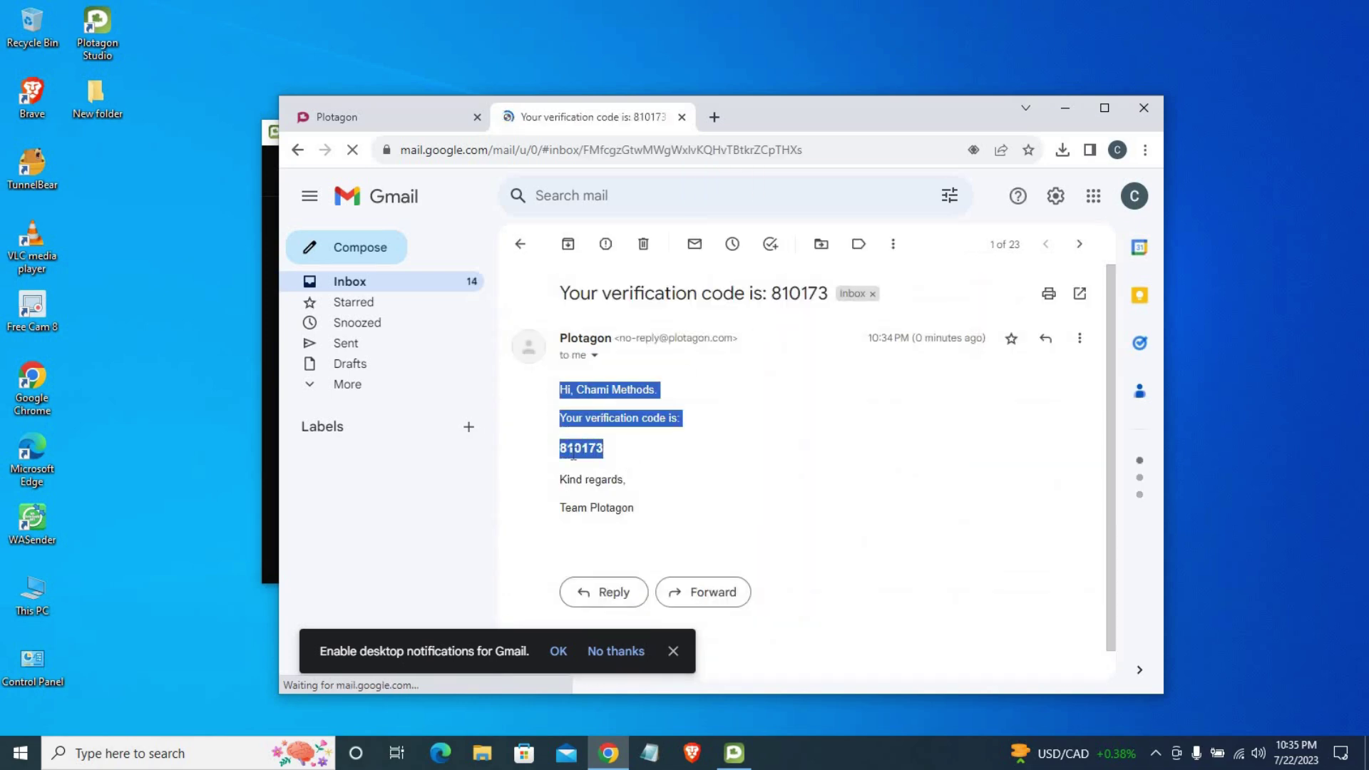
left_click(574, 453)
left_click_drag(564, 451, 601, 447)
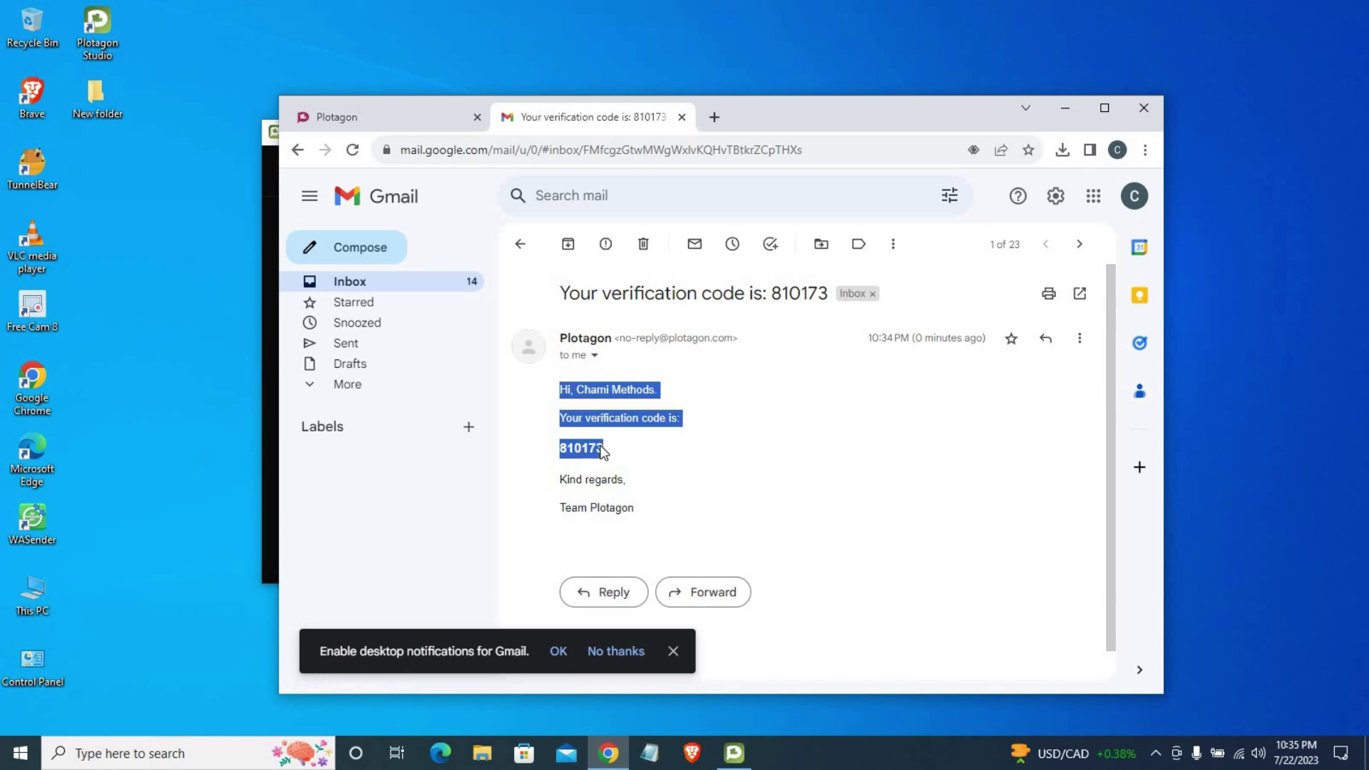
left_click(723, 477)
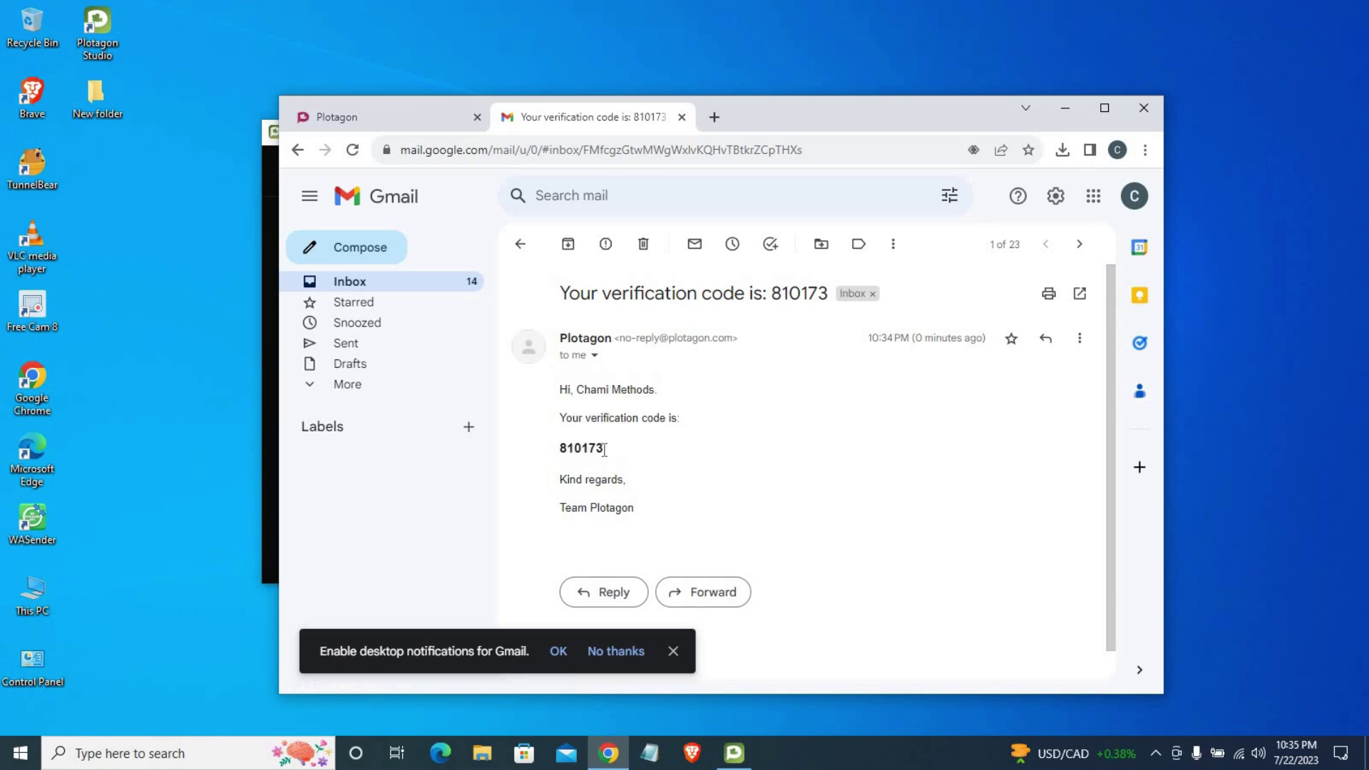
left_click_drag(605, 450, 559, 449)
right_click(571, 456)
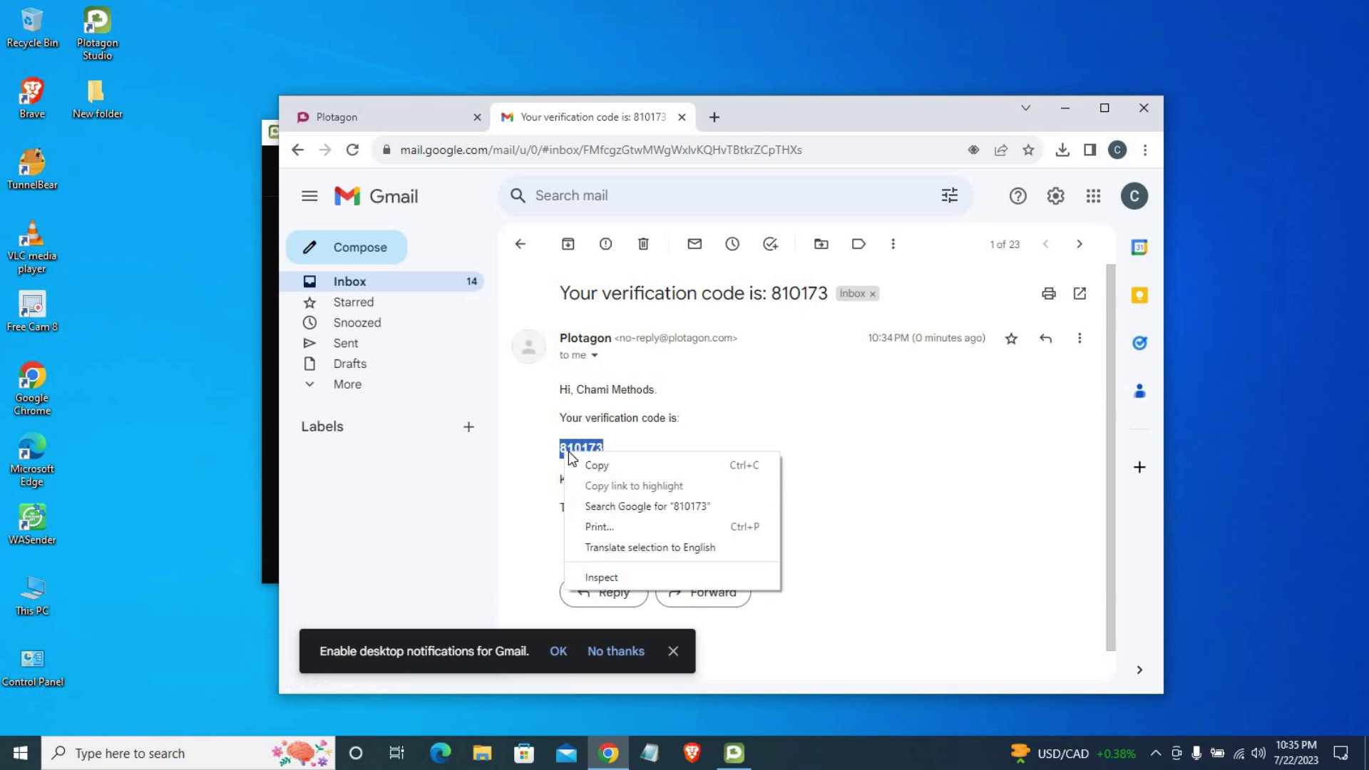
left_click(596, 466)
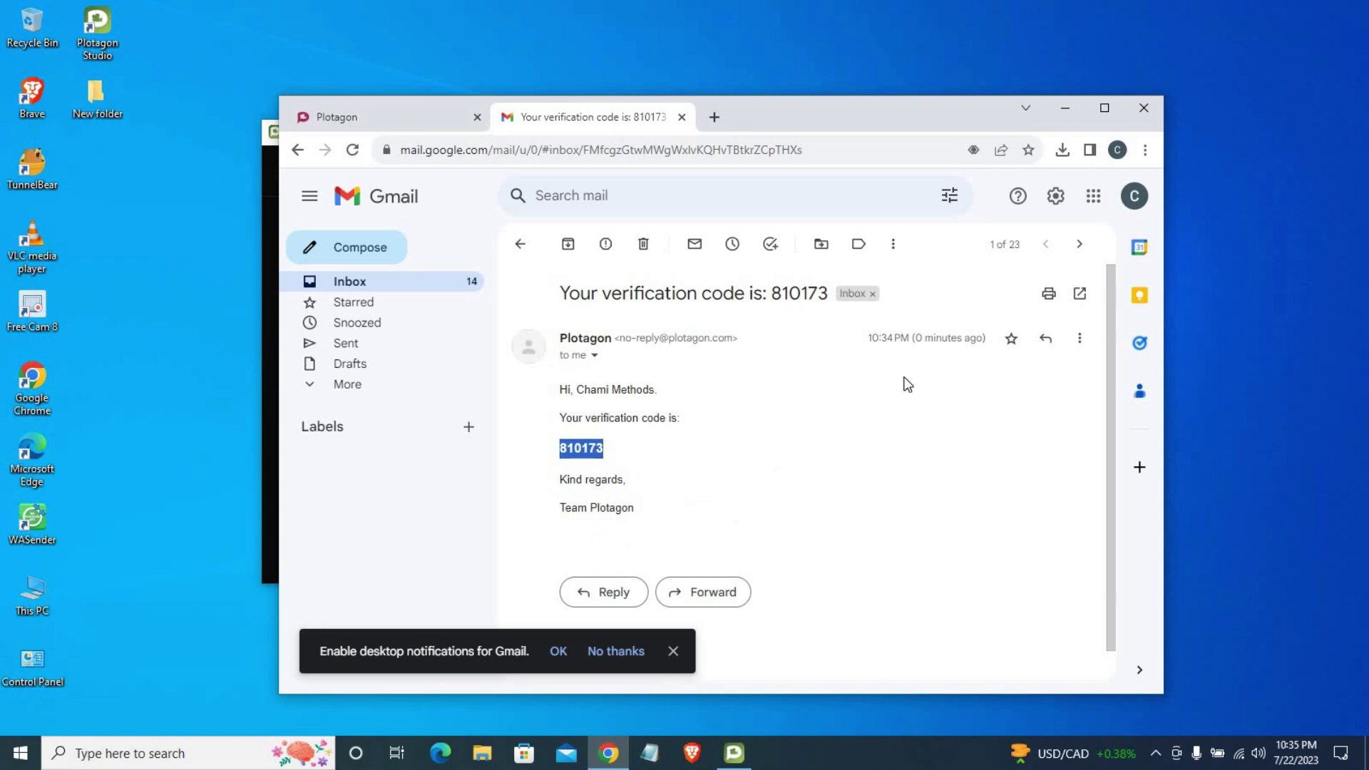
left_click_drag(855, 107, 1013, 451)
left_click(636, 339)
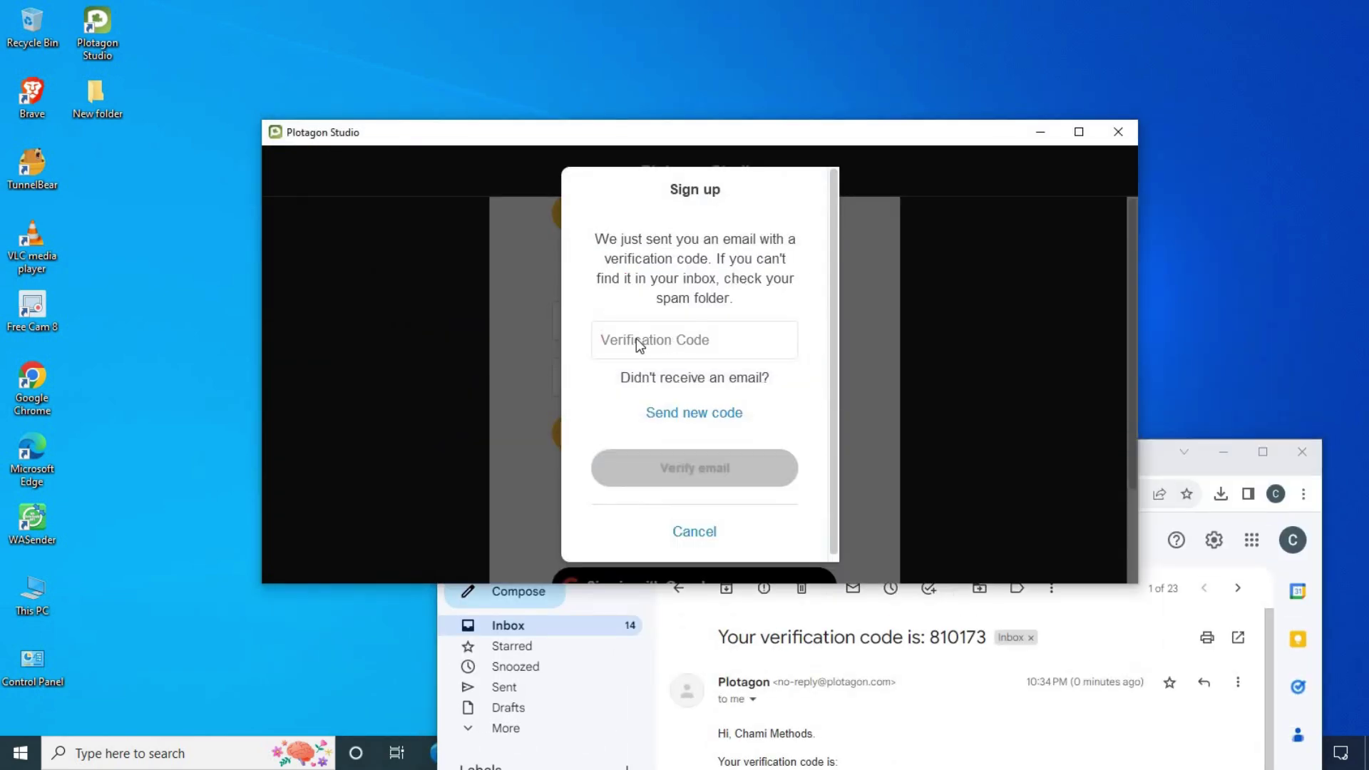
Step: Paste the verification code to verify the email, then maximize the Plotagon Studio window
key("ctrl+v")
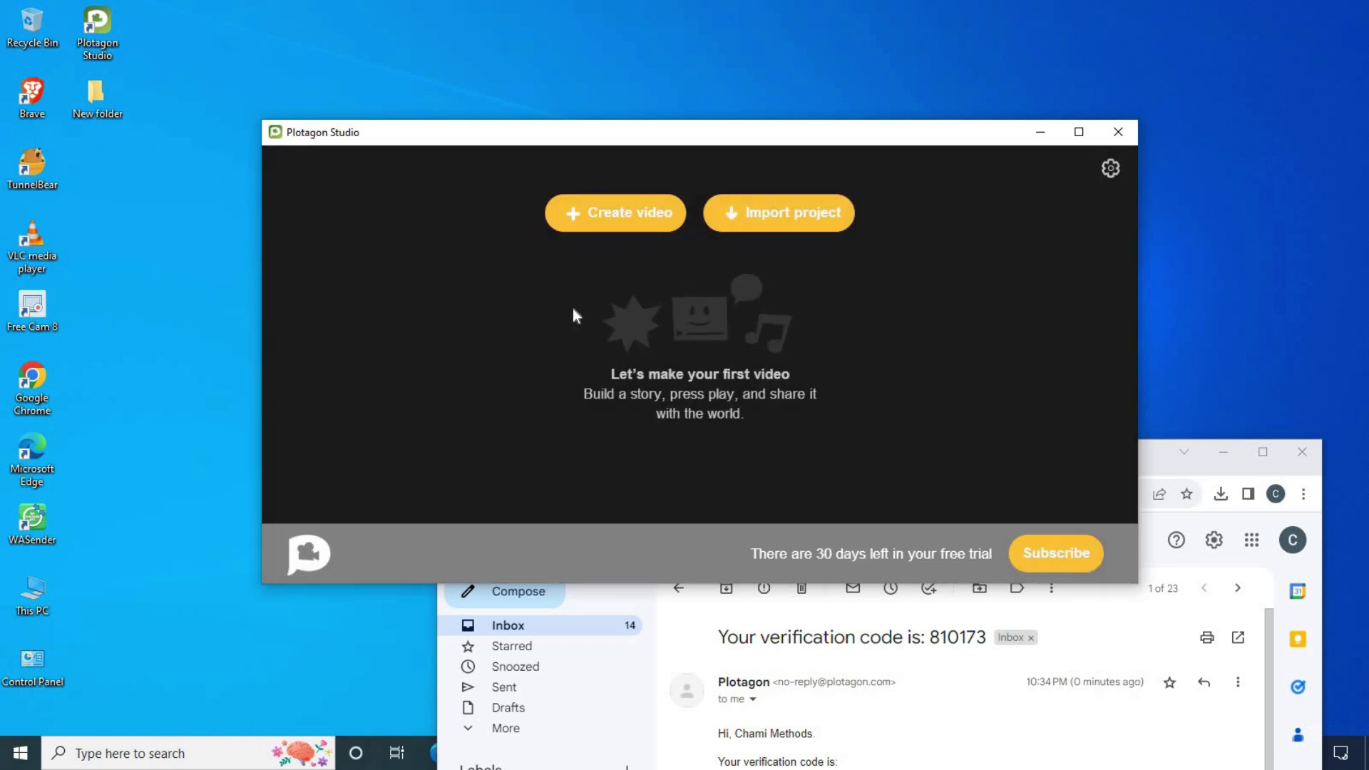
left_click_drag(789, 131, 757, 145)
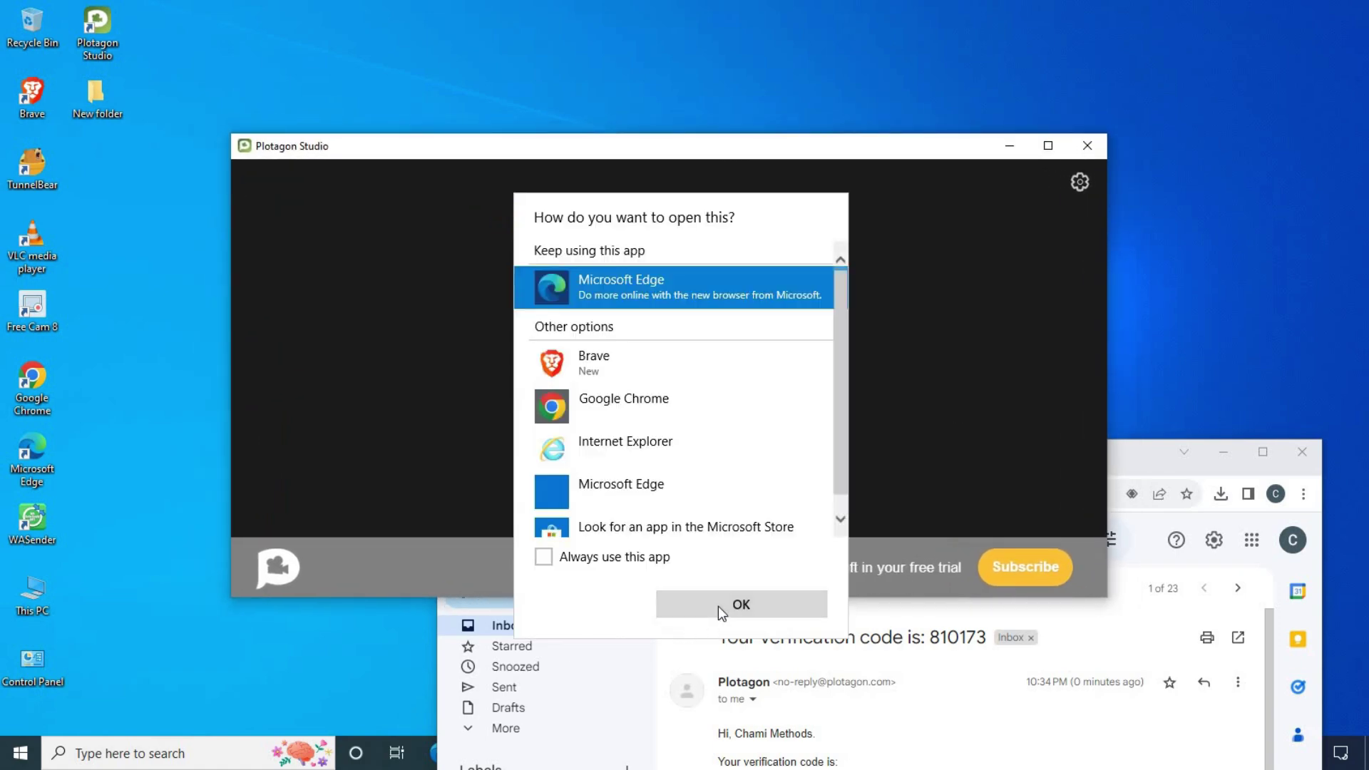
left_click(620, 401)
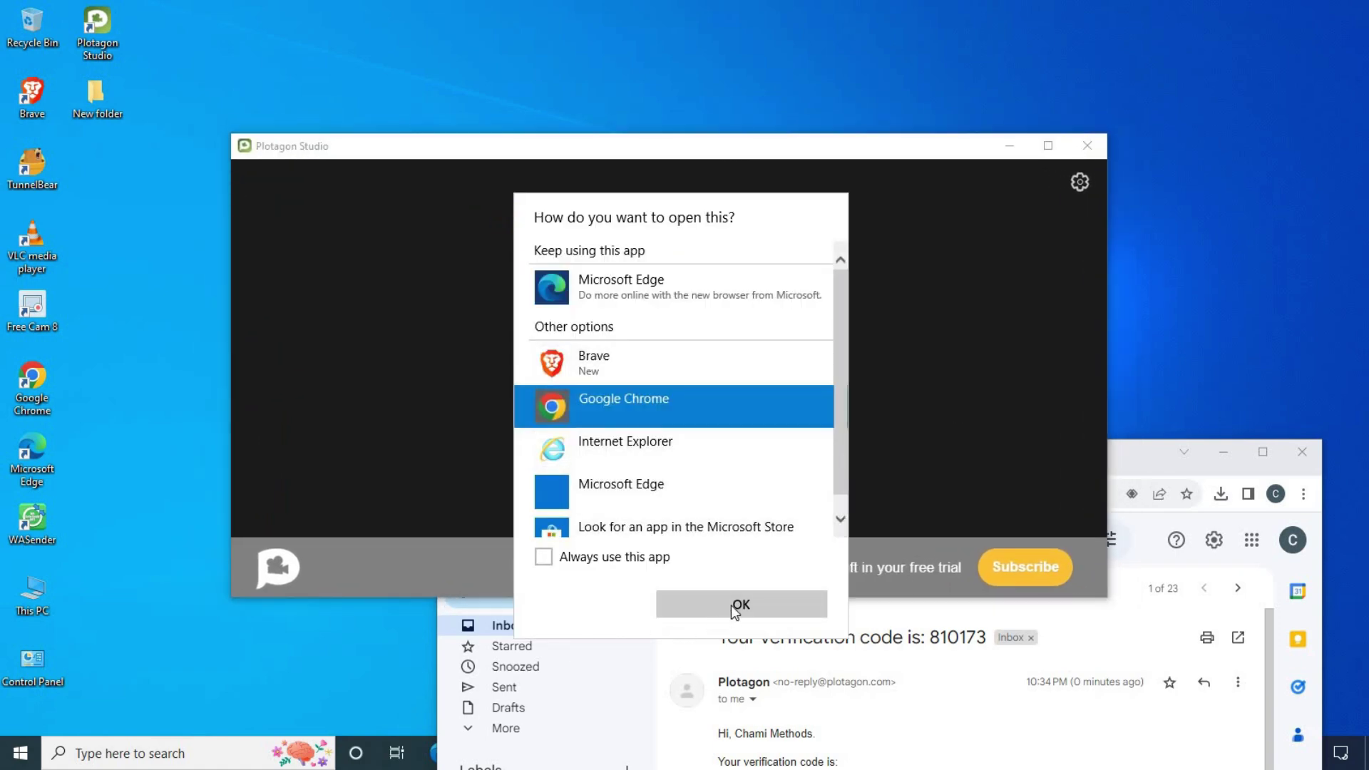
left_click(713, 604)
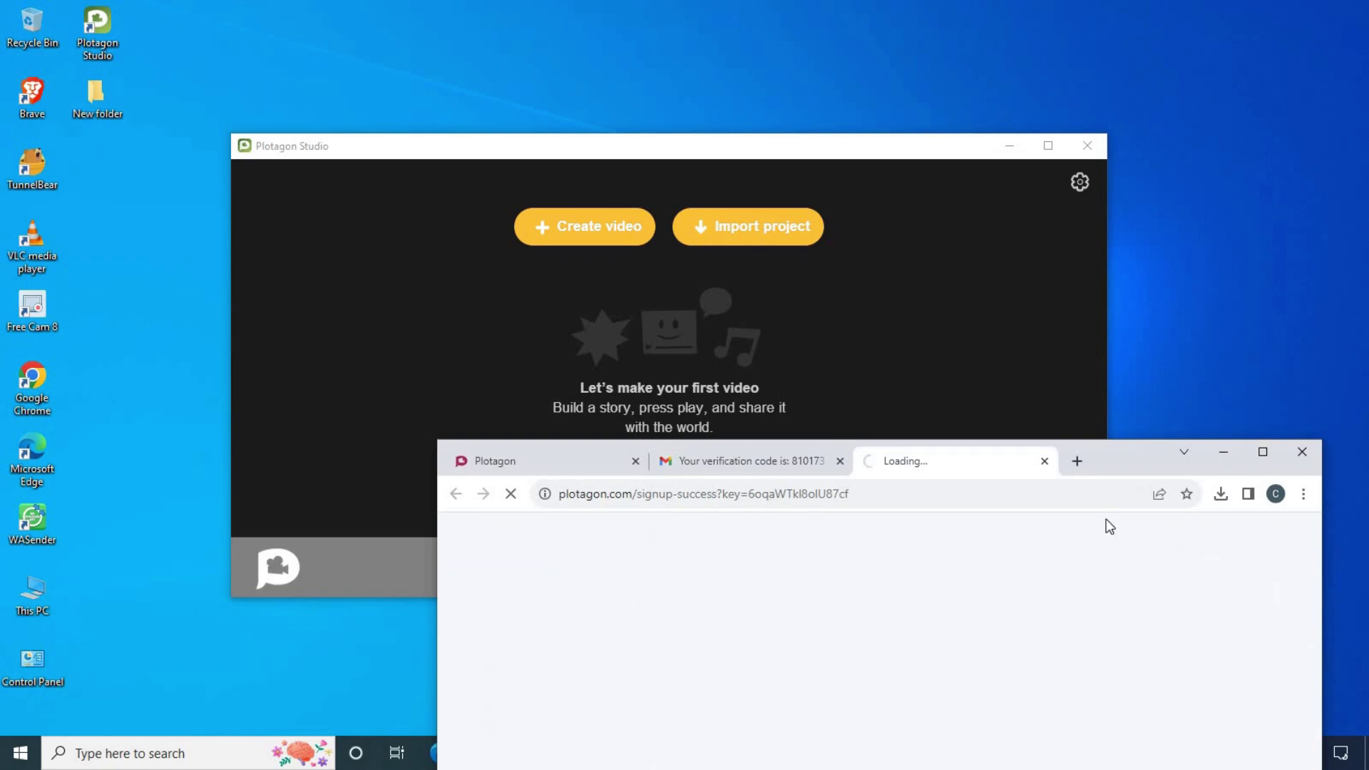
left_click(1043, 462)
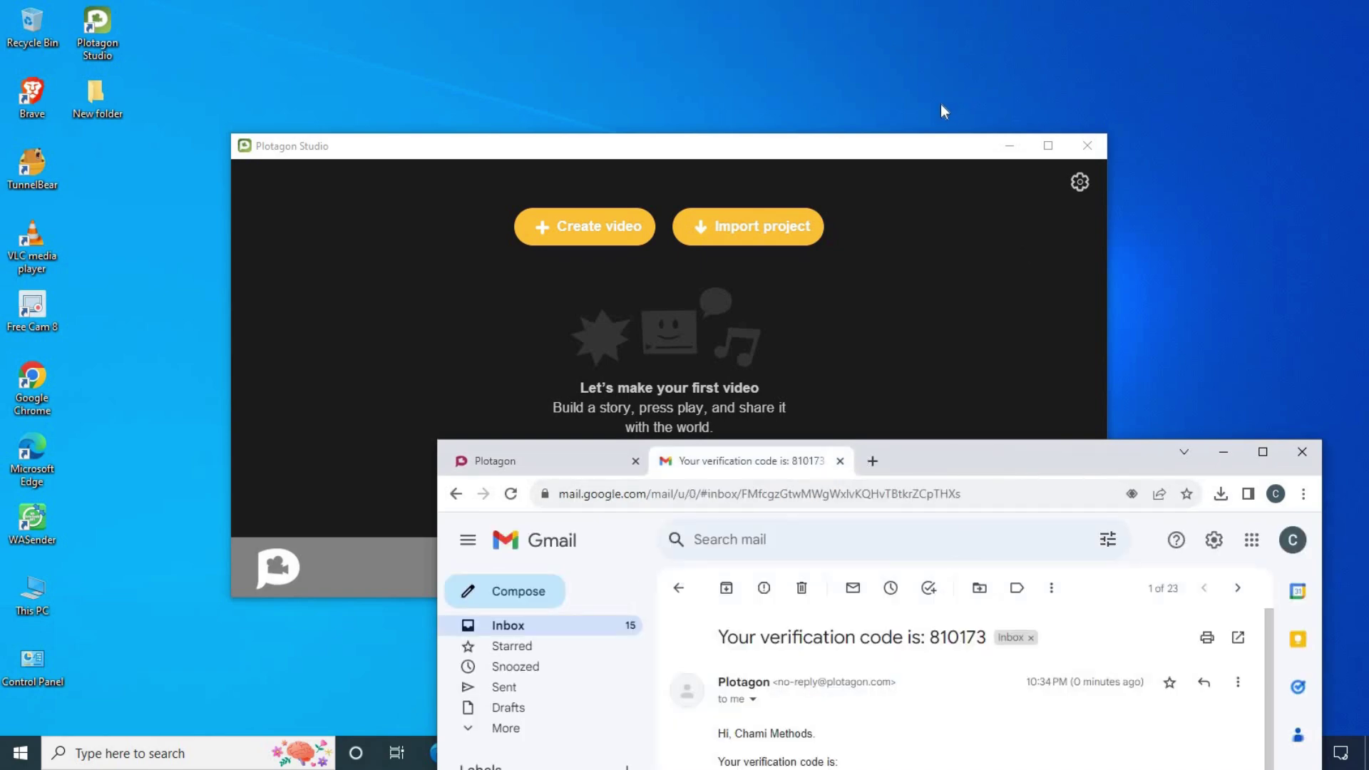
left_click(922, 144)
left_click(1048, 146)
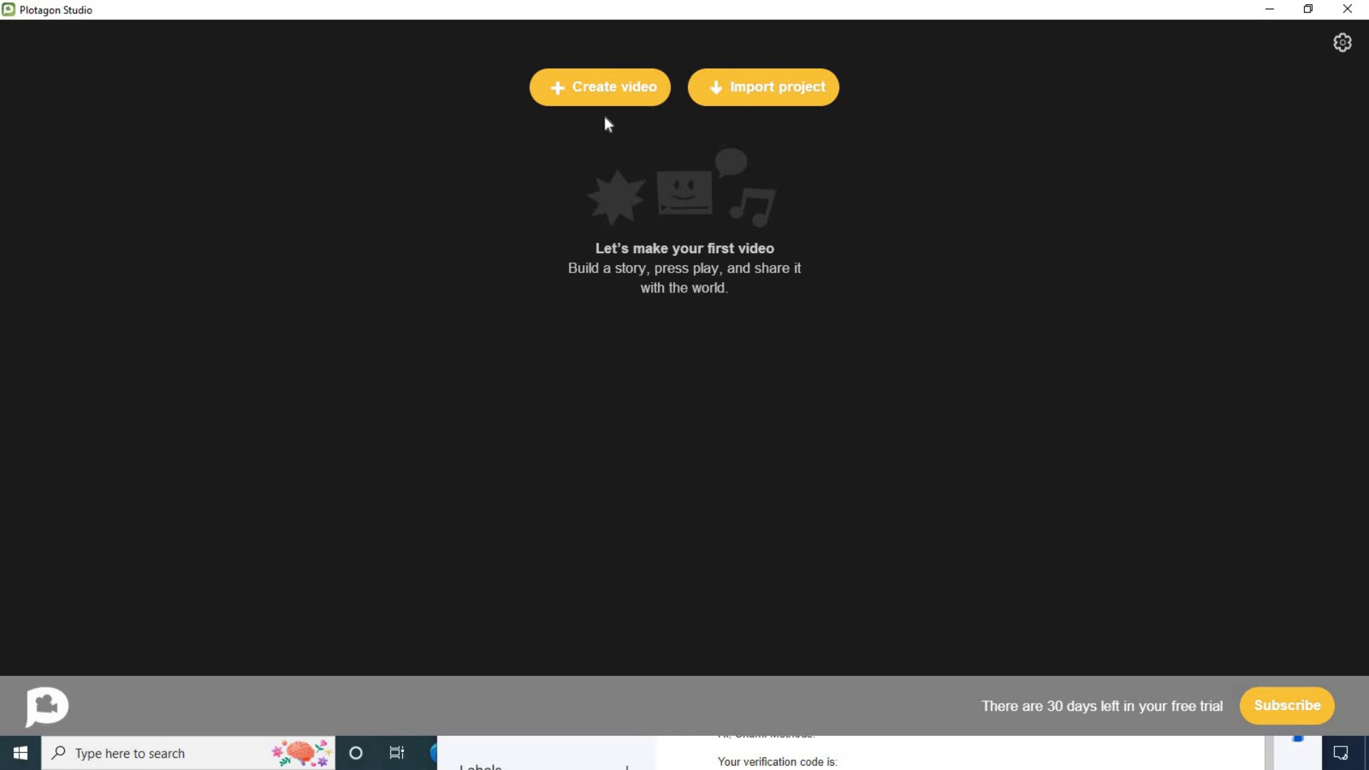
Step: Create a new video and add an empty scene line to its script
left_click(593, 90)
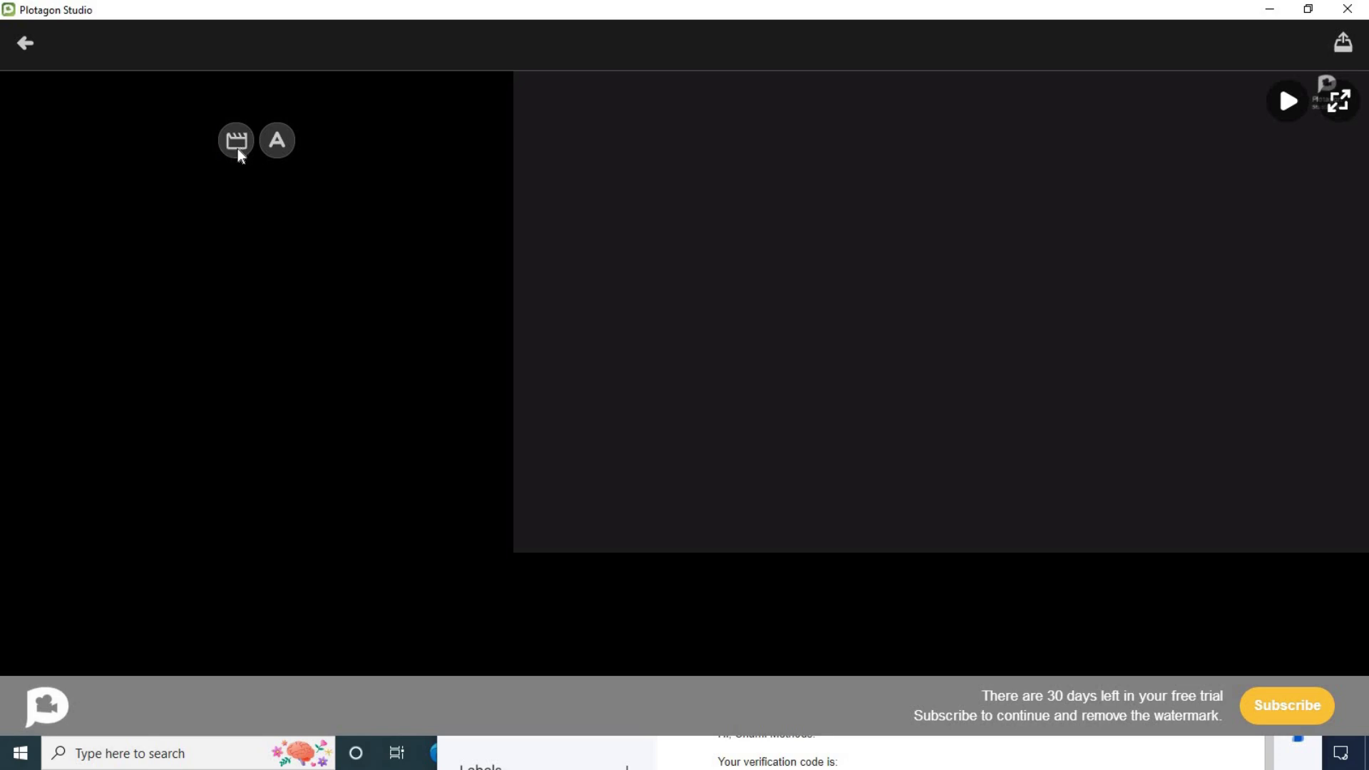
left_click(240, 152)
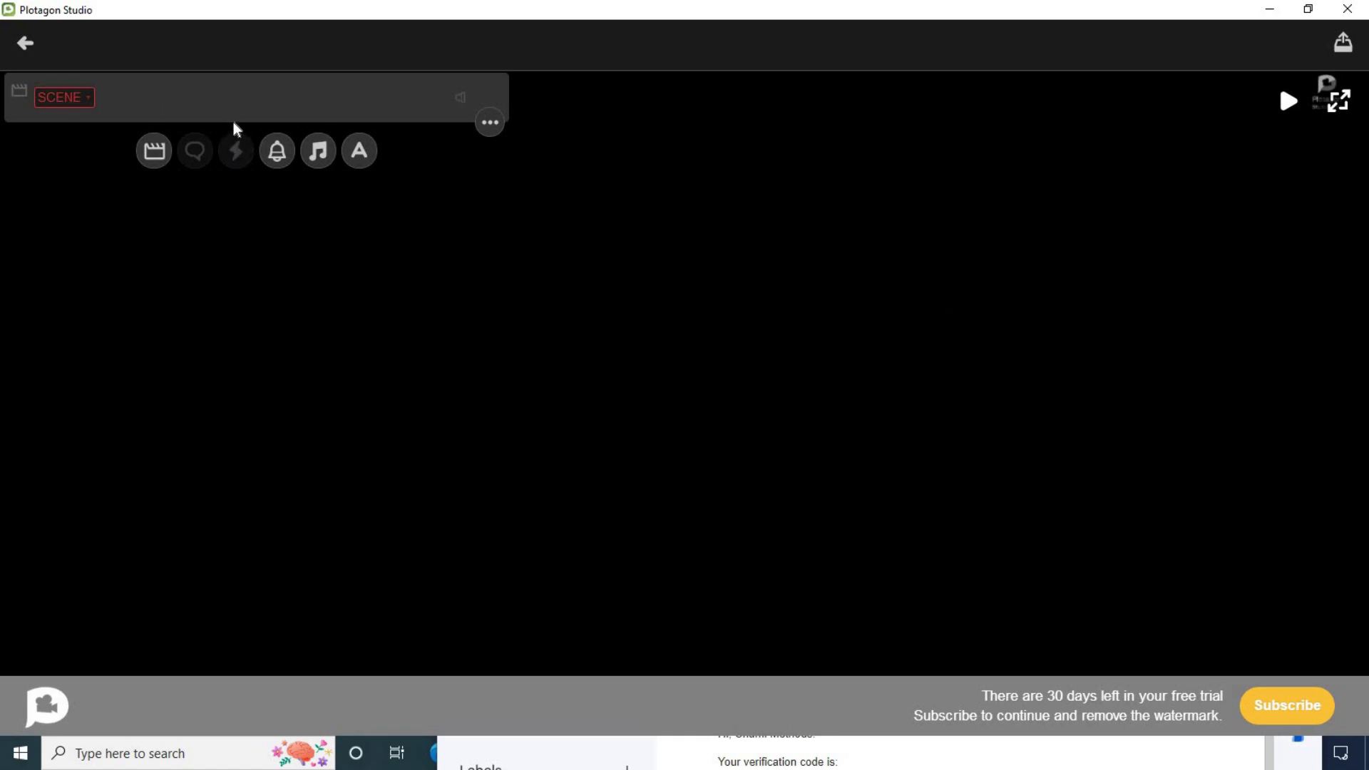
Step: Open the Scenes library and scroll down through the categories to the Home locations
left_click(86, 103)
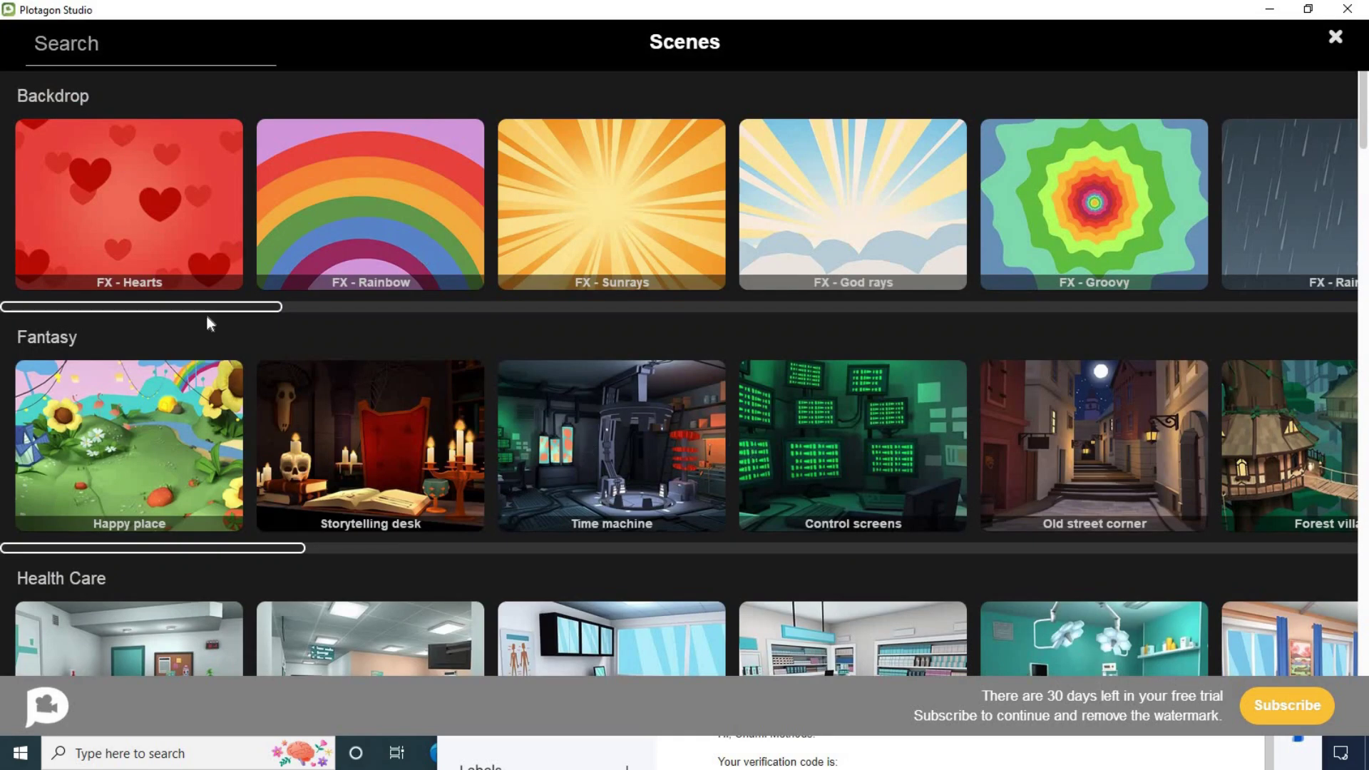
left_click_drag(207, 311, 663, 320)
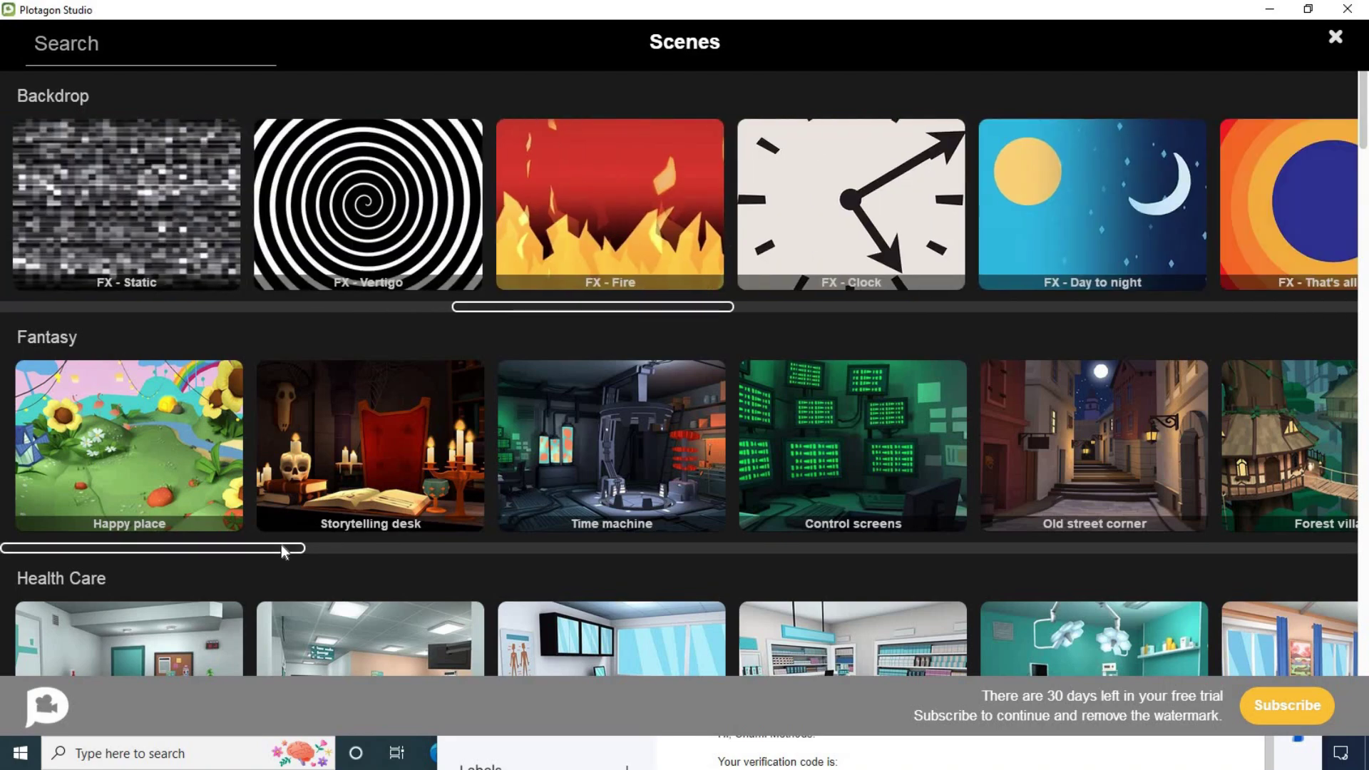
left_click_drag(281, 545, 726, 579)
scroll(670, 505, "down", 3)
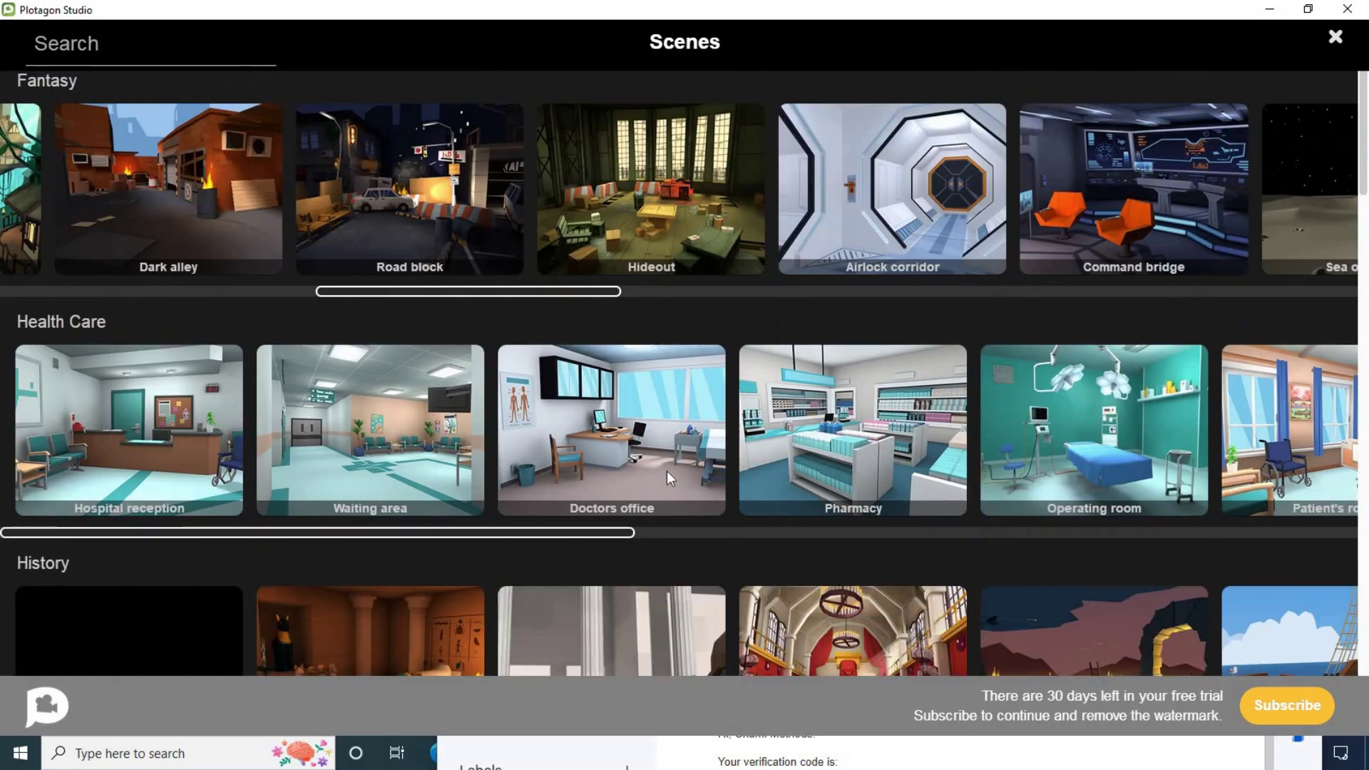
left_click_drag(494, 529, 735, 536)
scroll(756, 507, "down", 3)
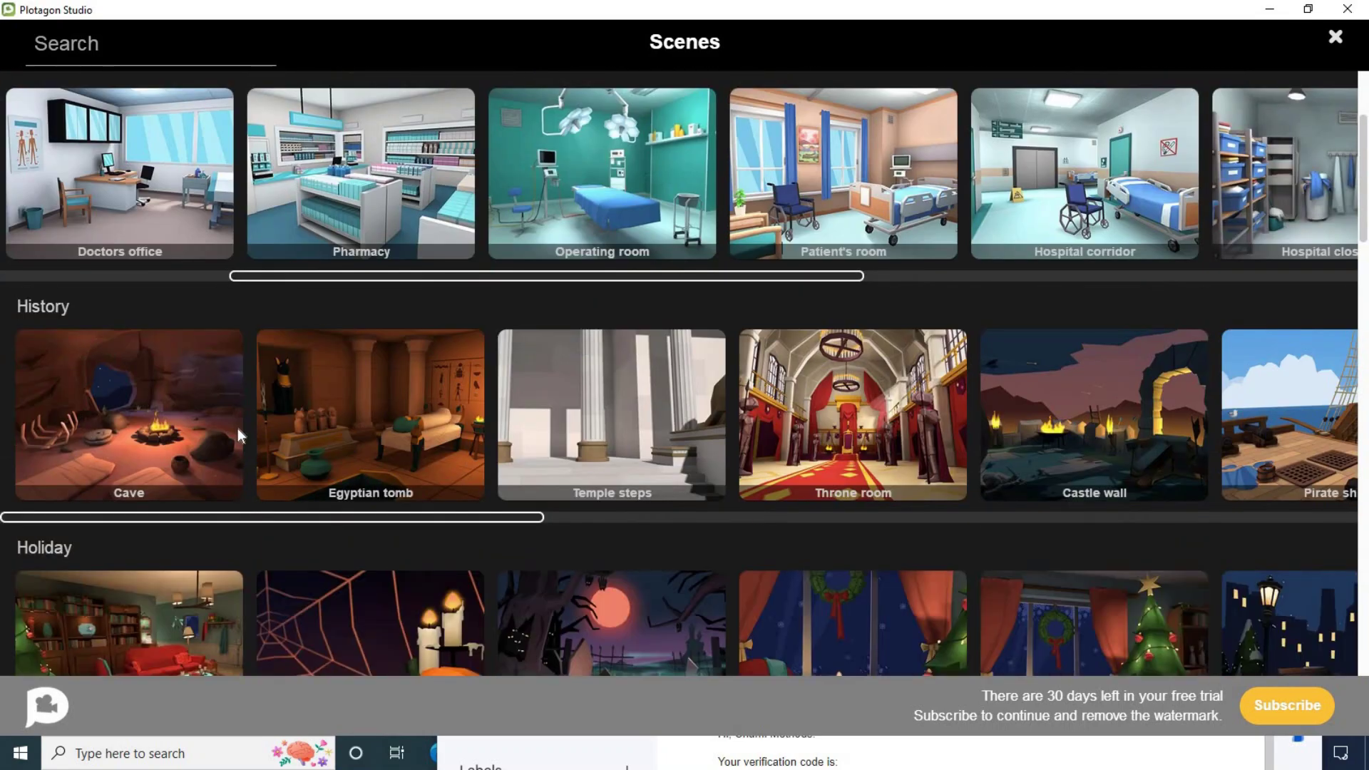
scroll(250, 422, "down", 4)
scroll(298, 453, "down", 1)
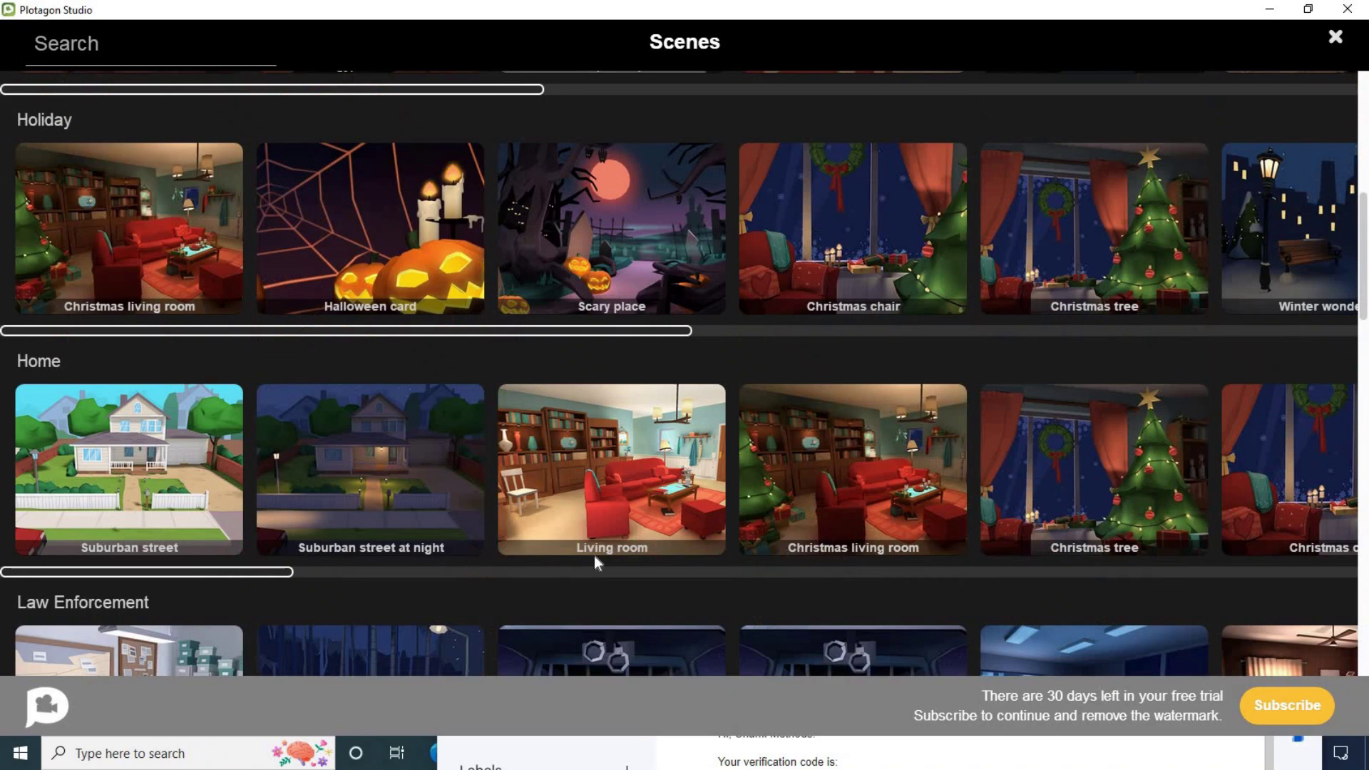
left_click_drag(271, 574, 303, 571)
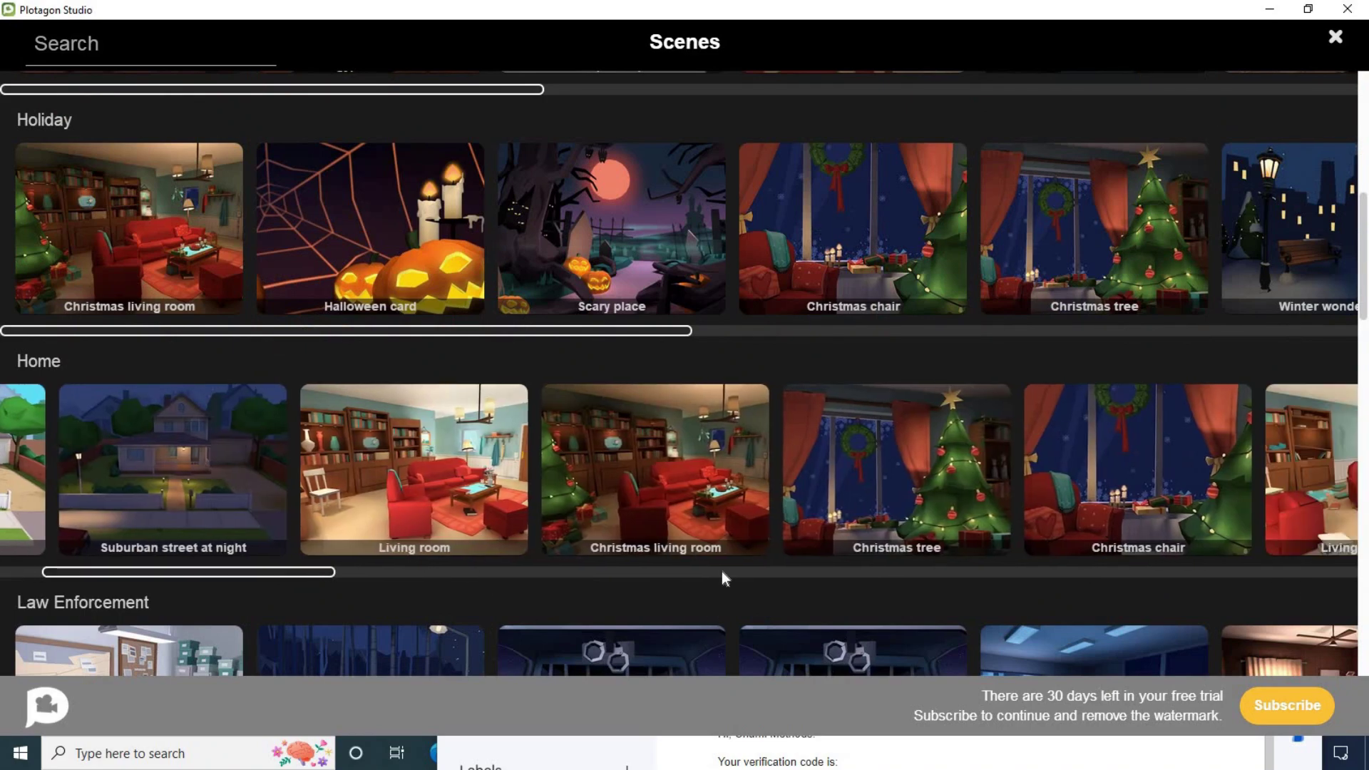
Step: Set the scene location to Living room and browse the Characters library for its actor
left_click(393, 479)
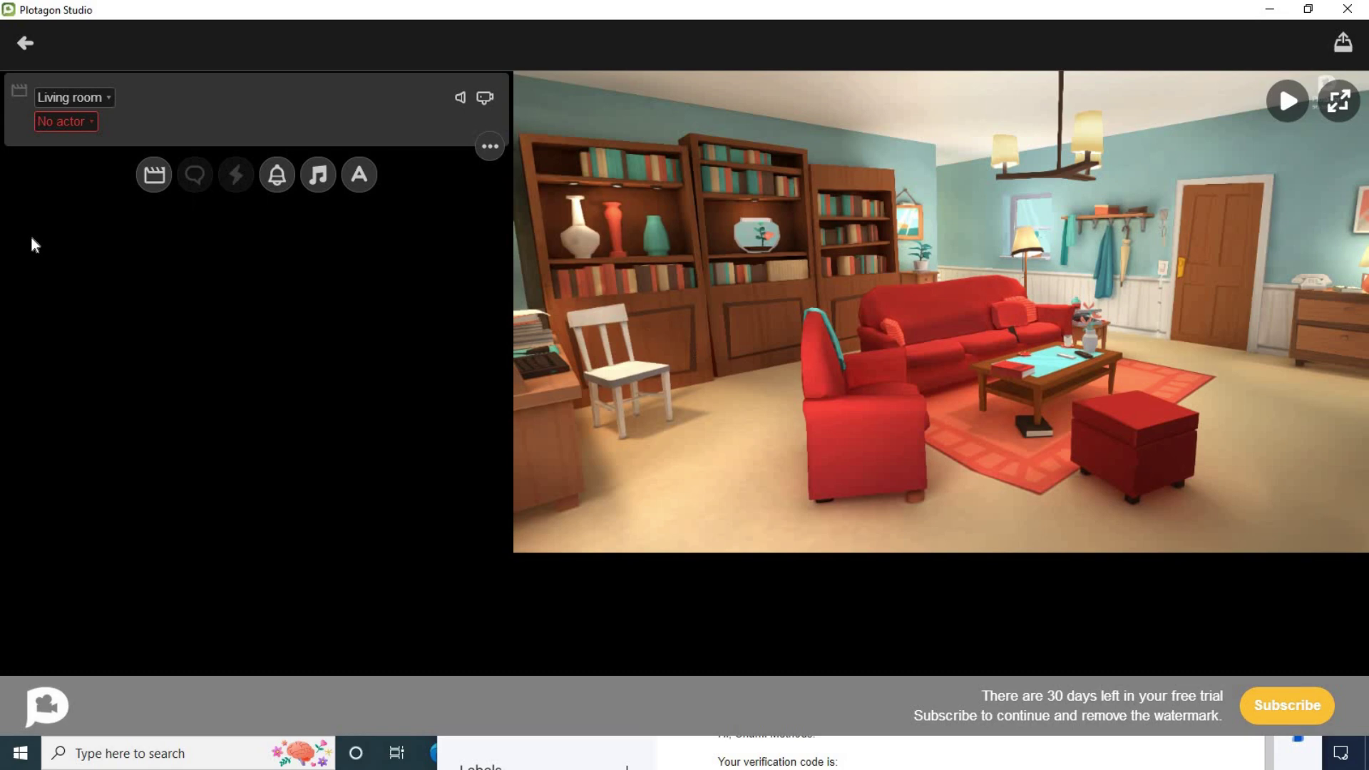
left_click(91, 125)
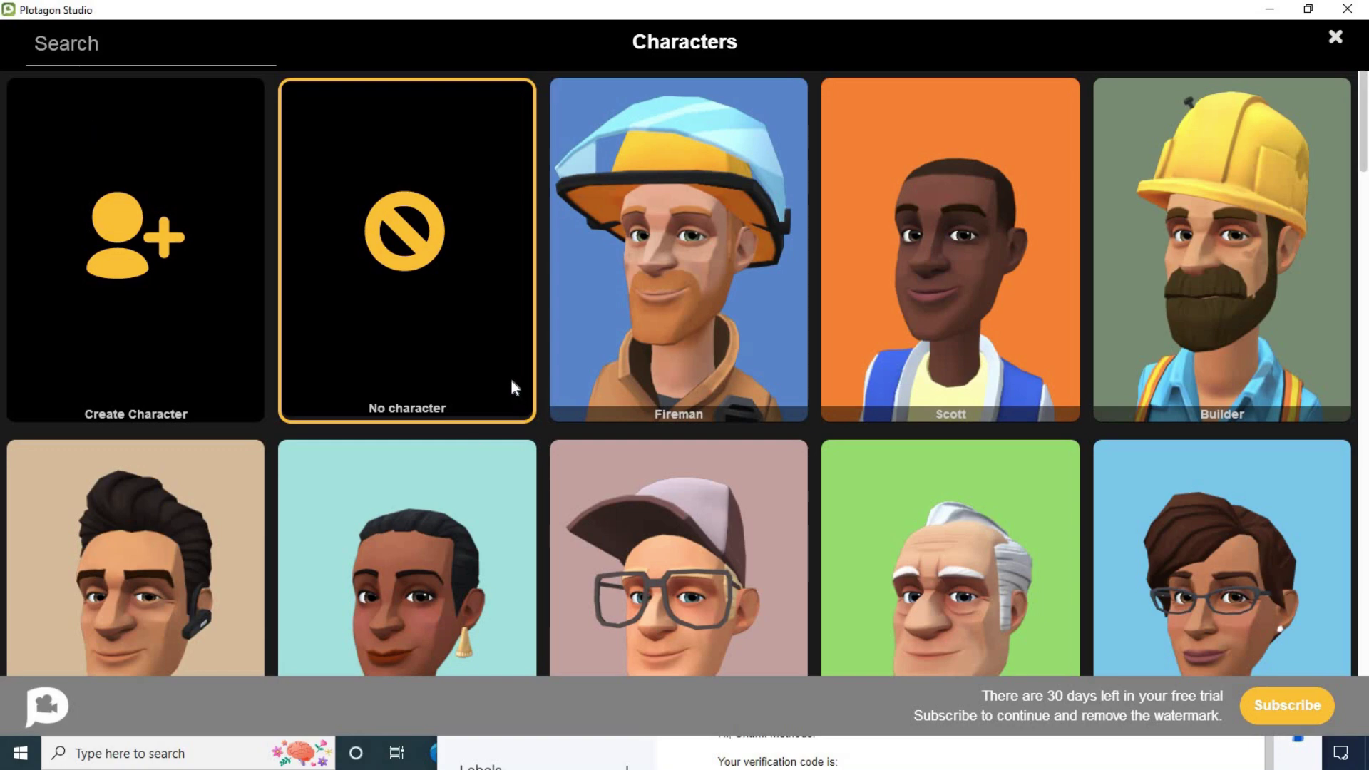
scroll(1034, 243, "down", 8)
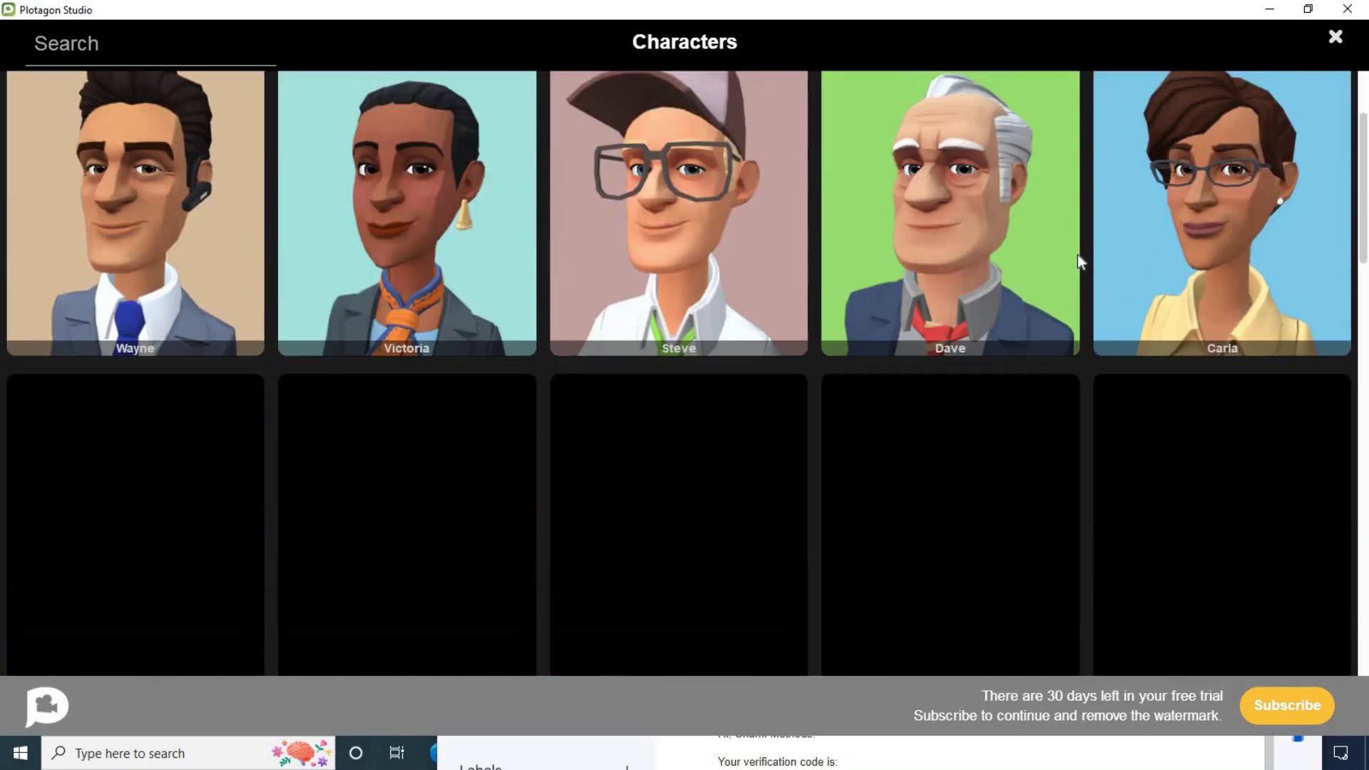
scroll(783, 401, "up", 8)
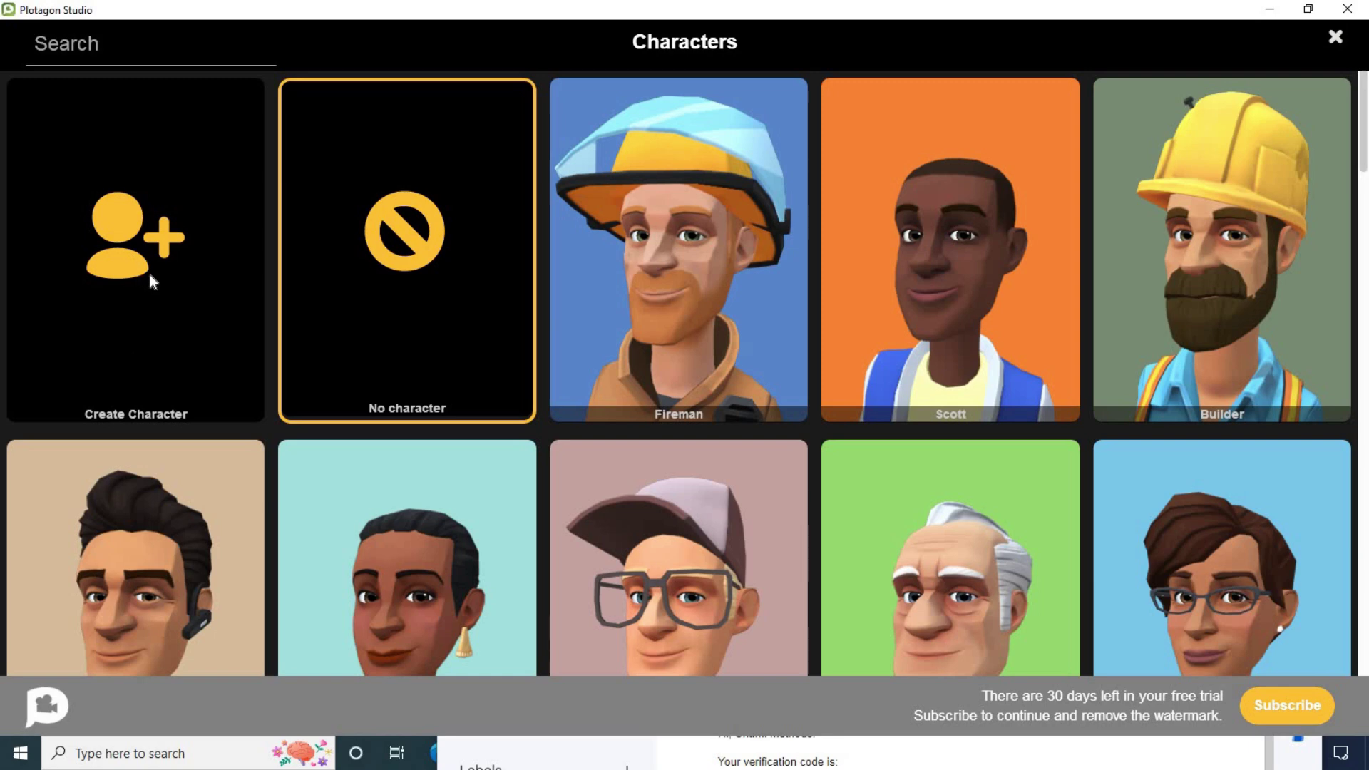
Step: Start a new male character and give it the third, light peach skin tone
left_click(127, 235)
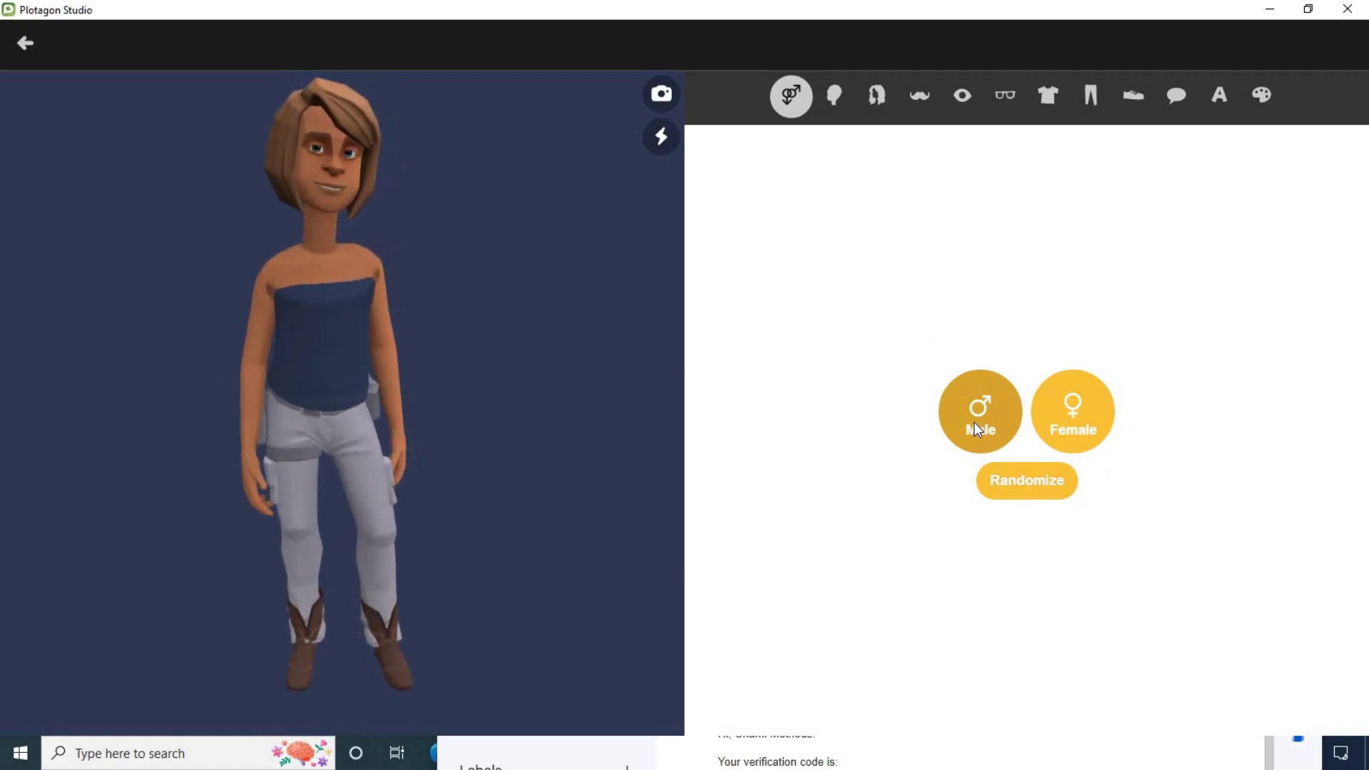
left_click(1094, 436)
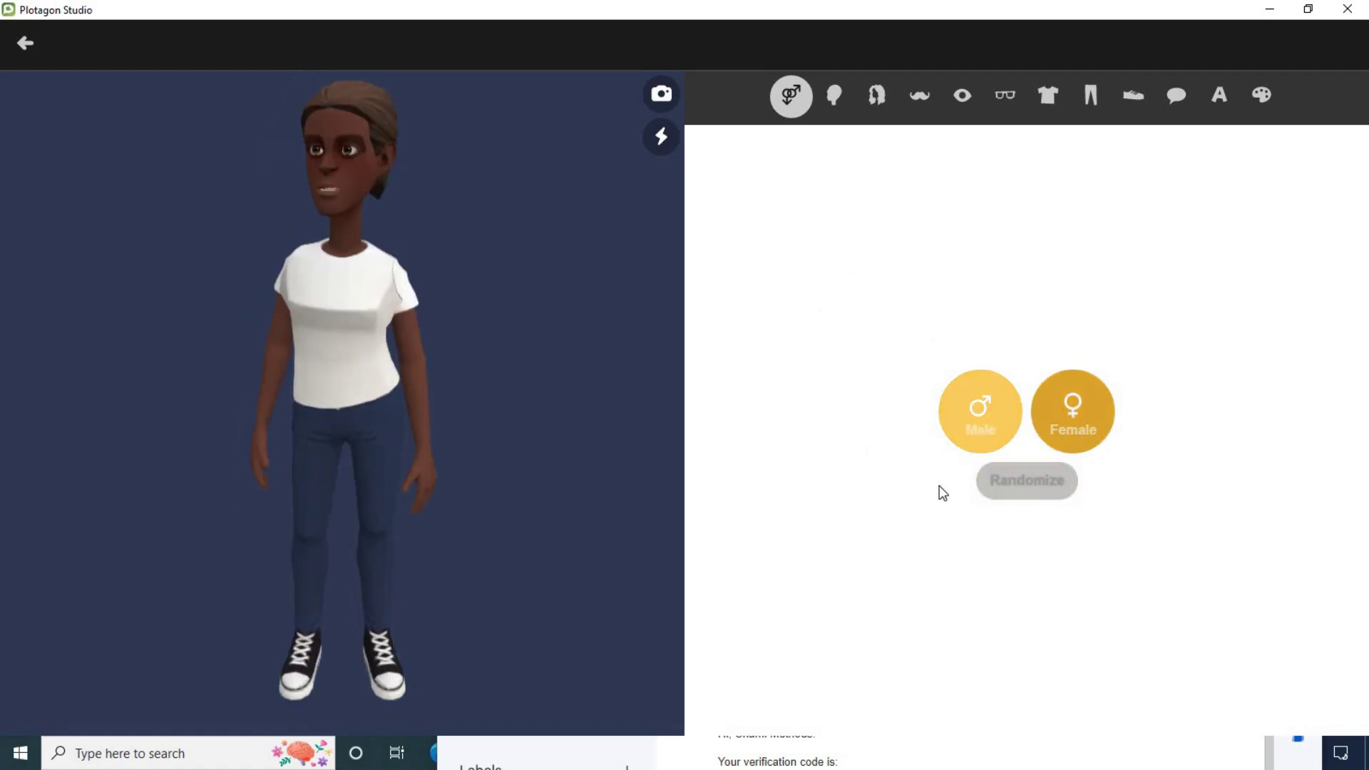
left_click(967, 422)
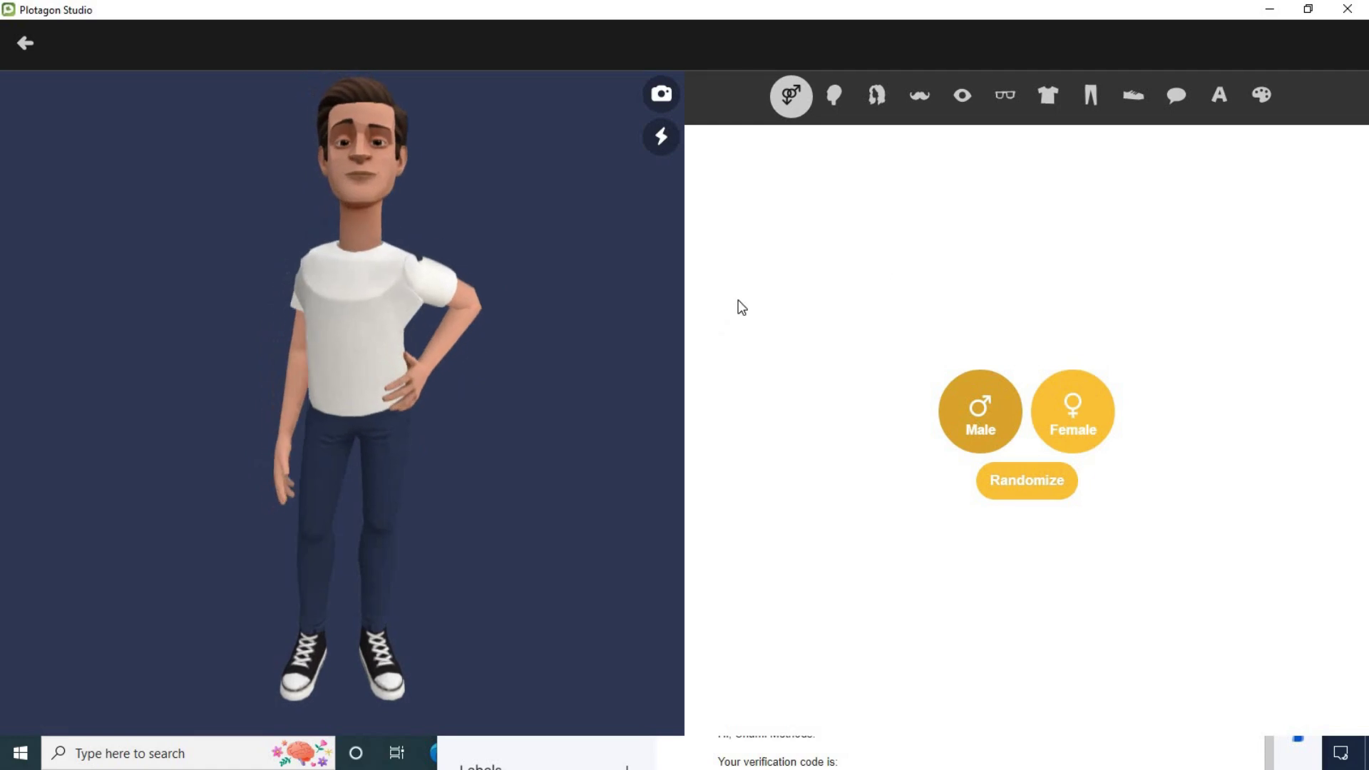
left_click(832, 94)
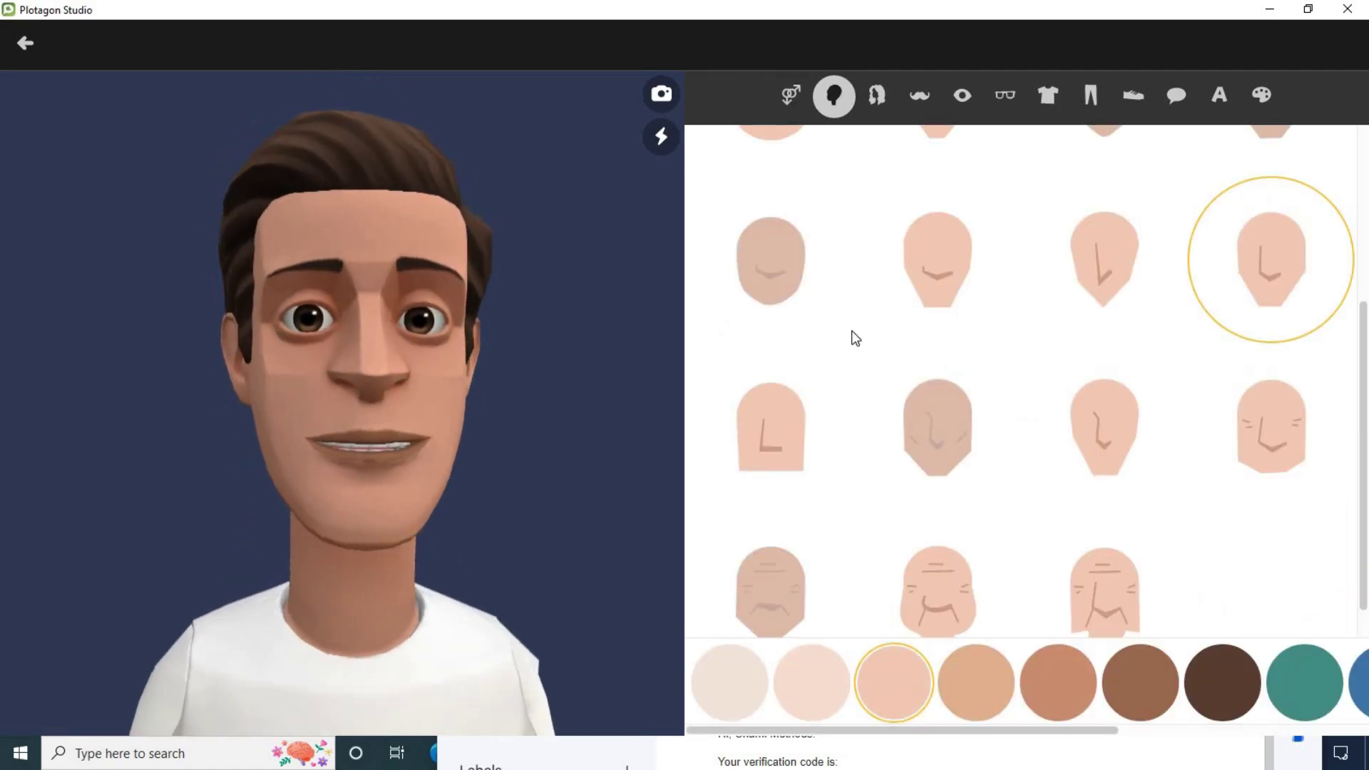
scroll(927, 447, "up", 1)
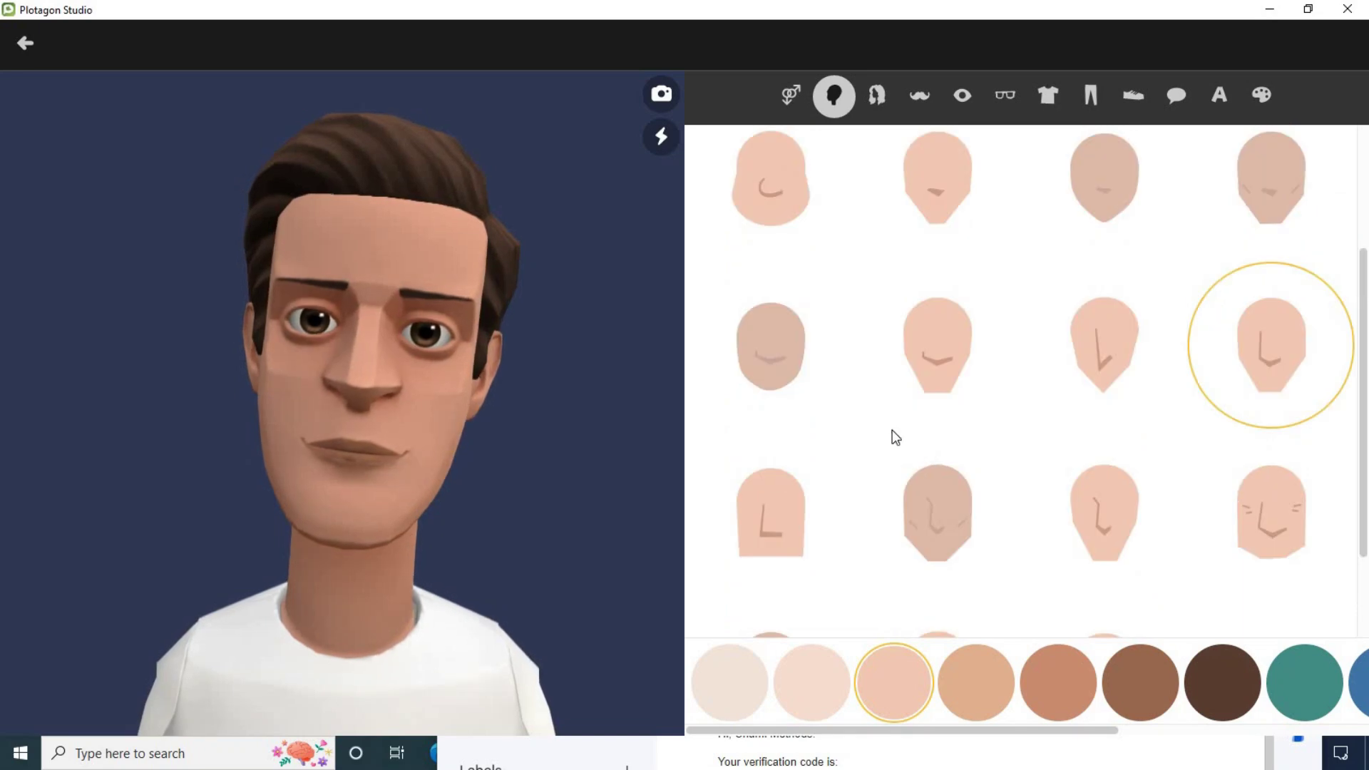
left_click(824, 670)
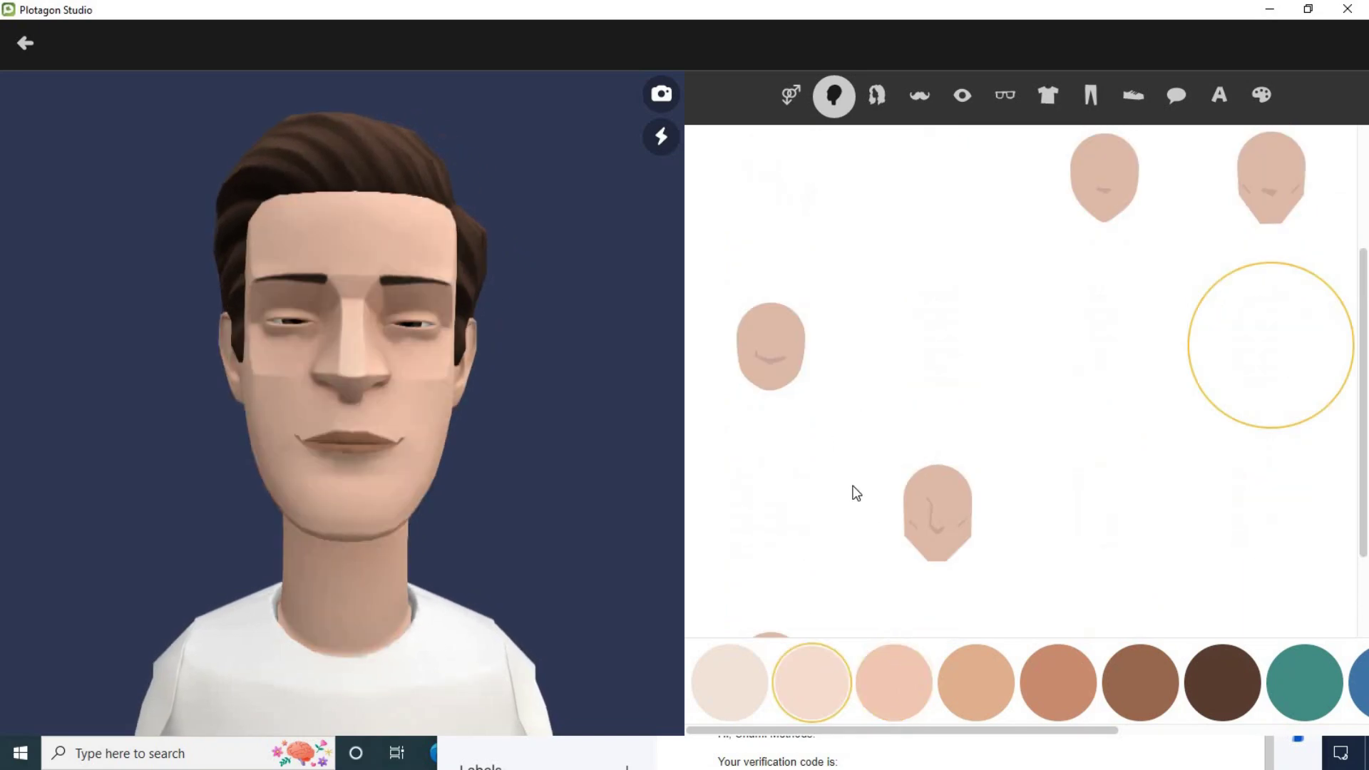
left_click(892, 672)
left_click(773, 361)
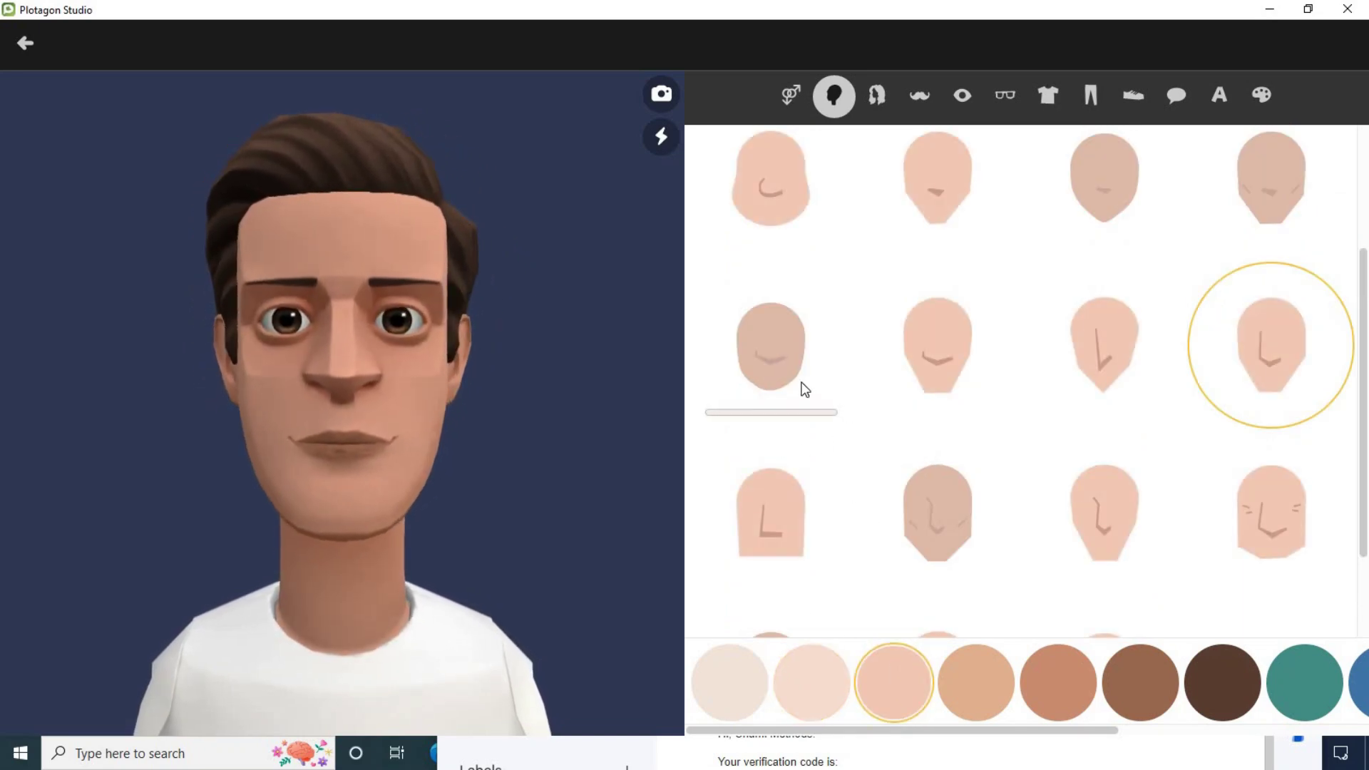
scroll(922, 278, "up", 1)
left_click(876, 97)
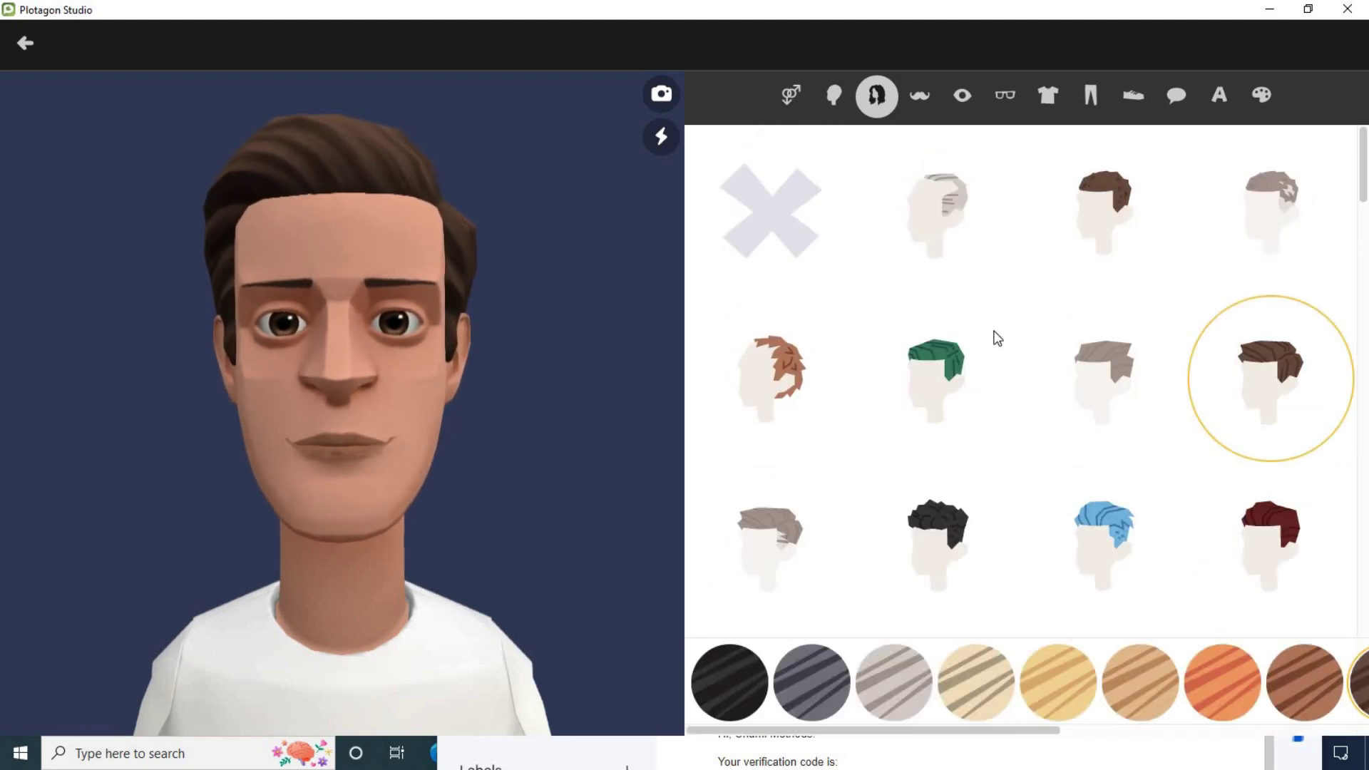
Step: Give the male character a thin mustache and brown-framed glasses
left_click(927, 95)
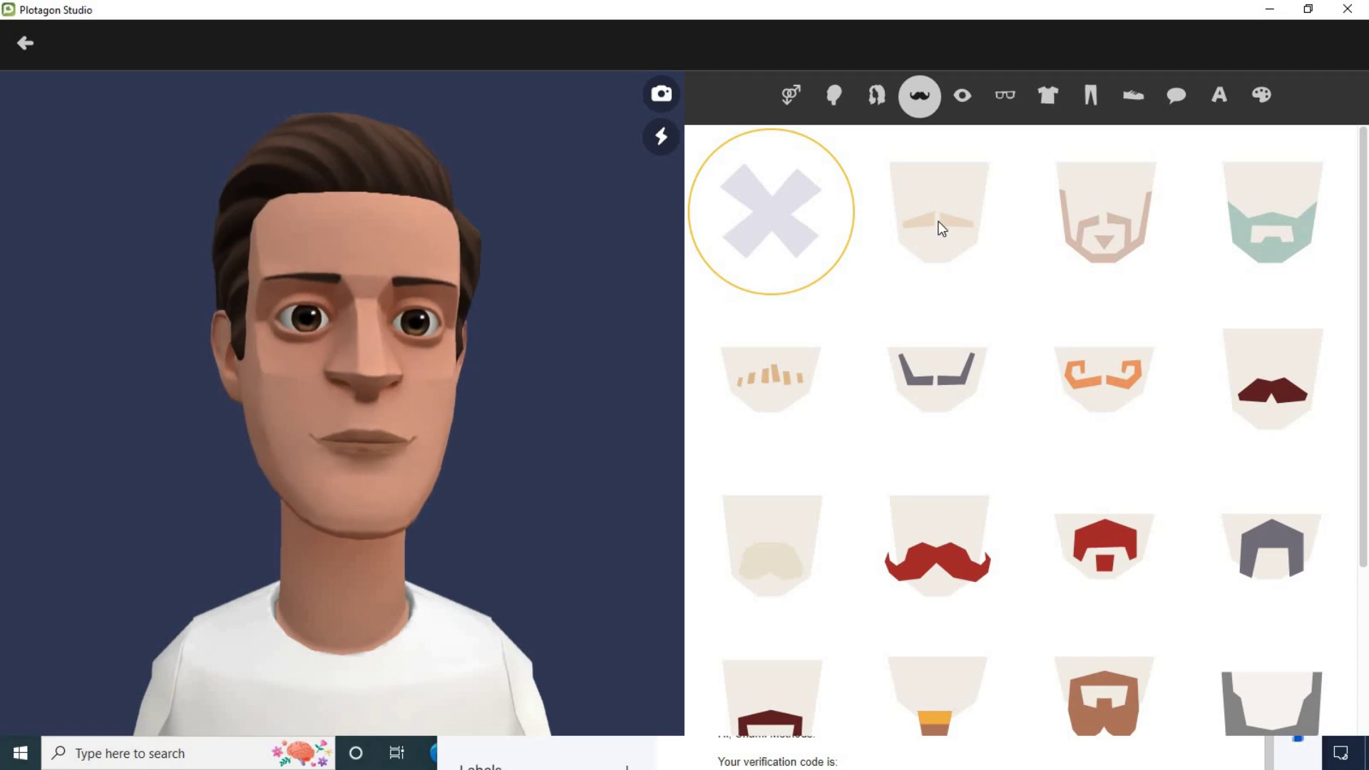
left_click(939, 222)
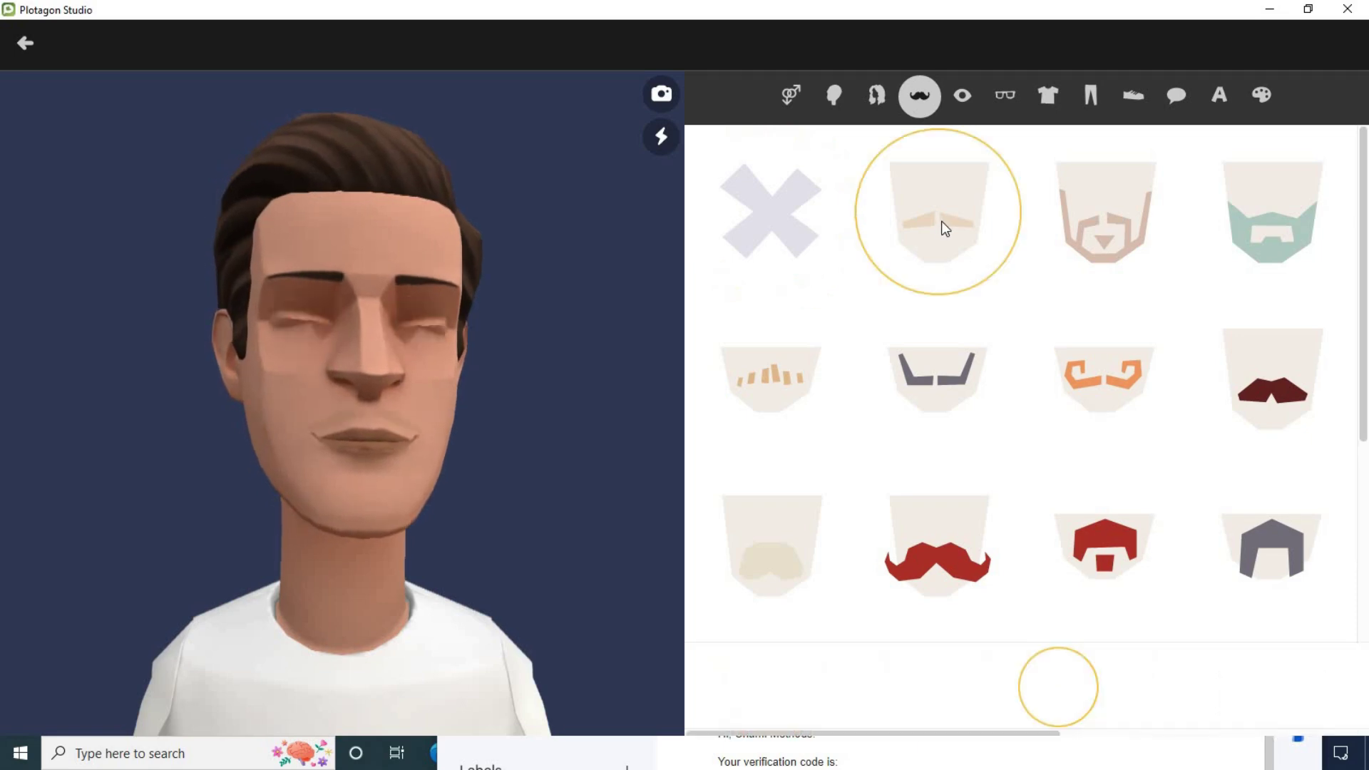
left_click(963, 95)
left_click(1006, 97)
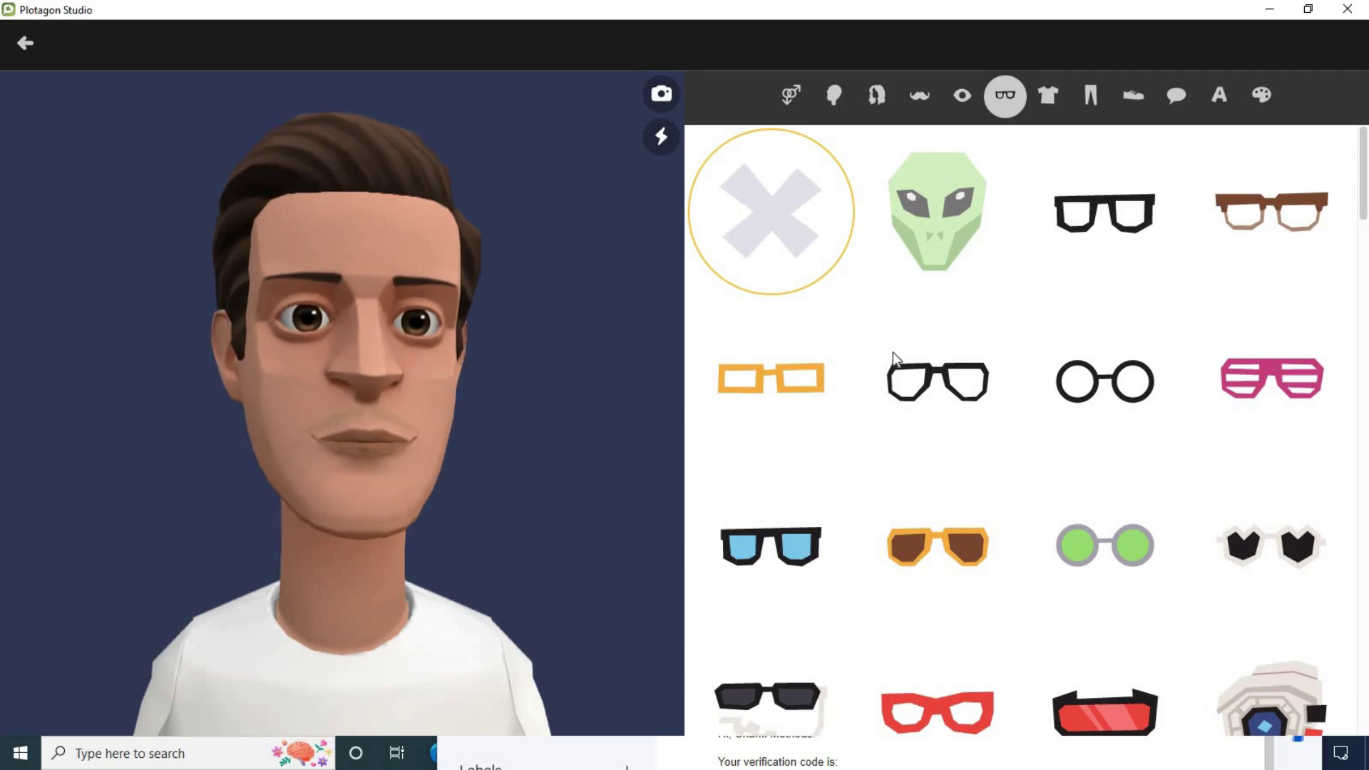
left_click(1239, 220)
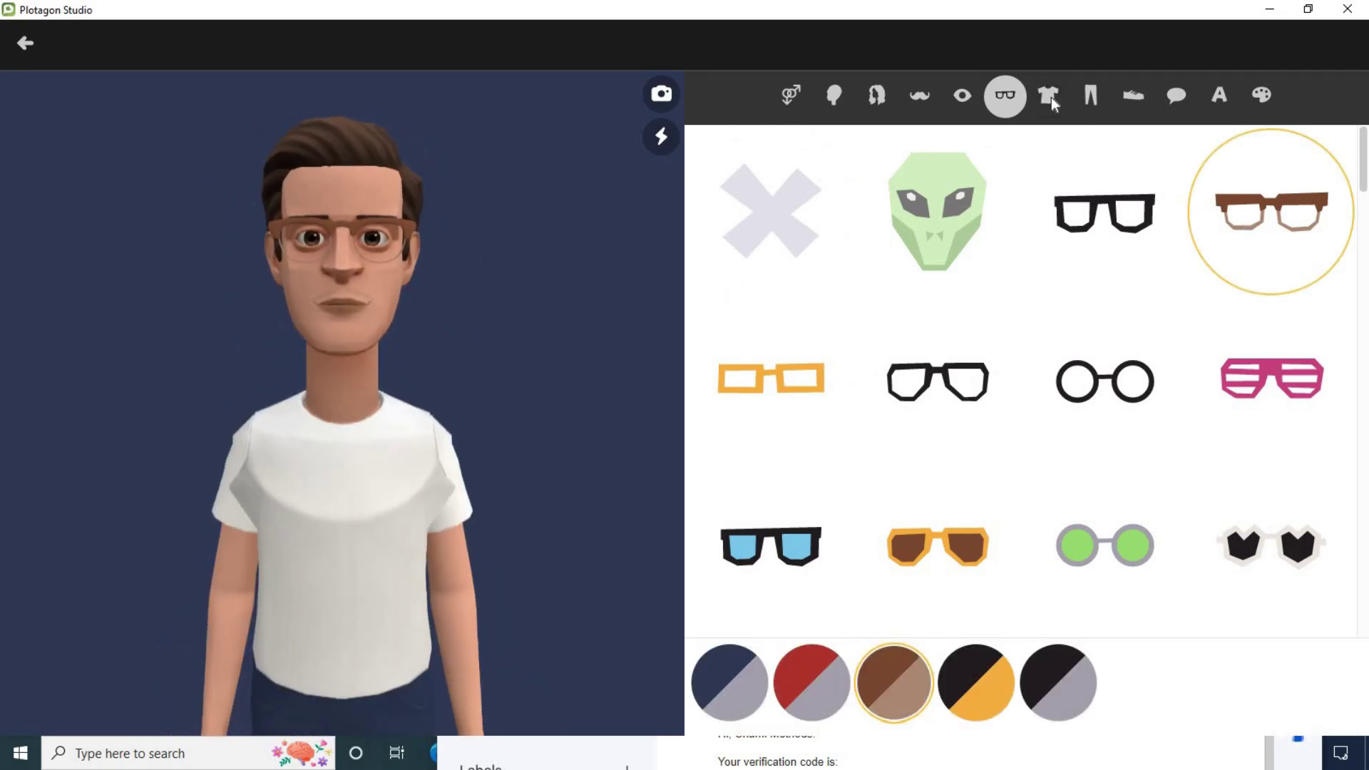
Step: Look through the shirt options, then move on to the pants options
left_click(1047, 99)
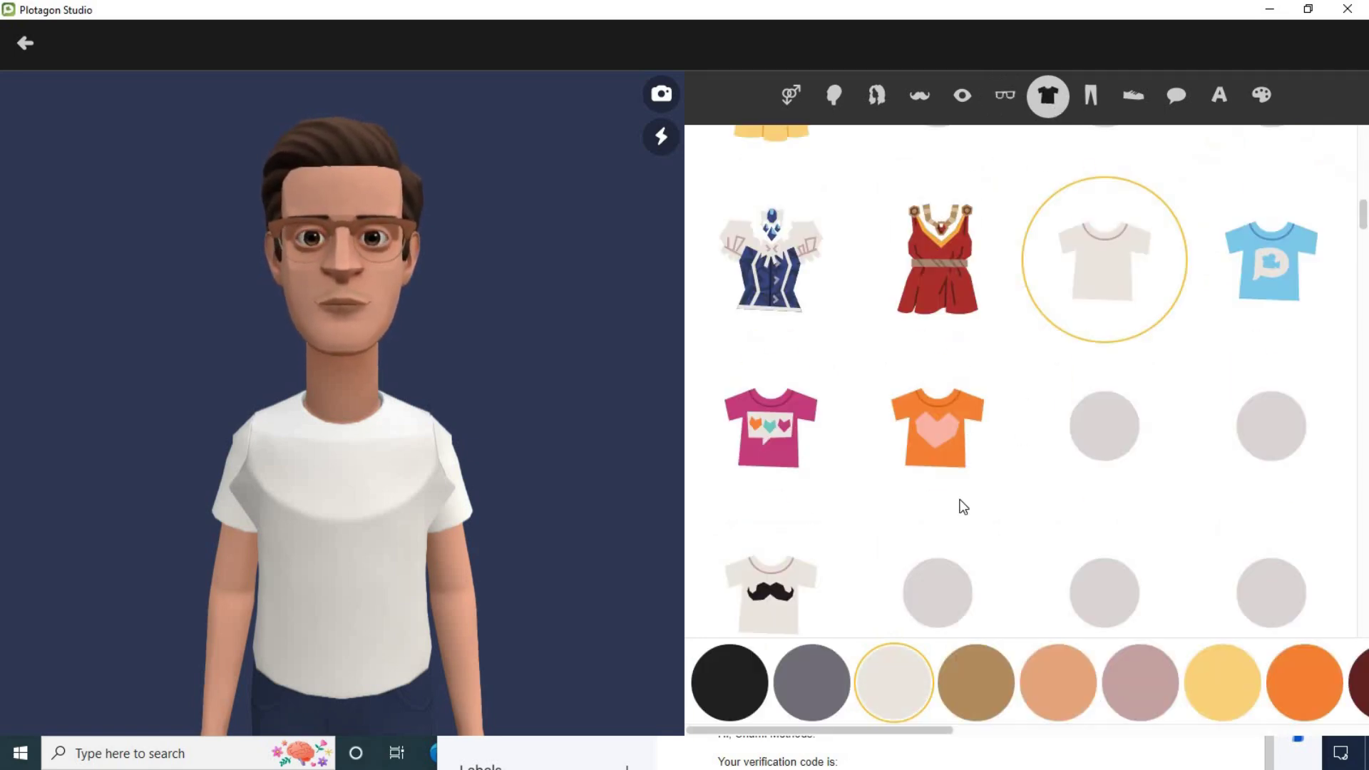
scroll(962, 502, "down", 1)
scroll(980, 490, "up", 3)
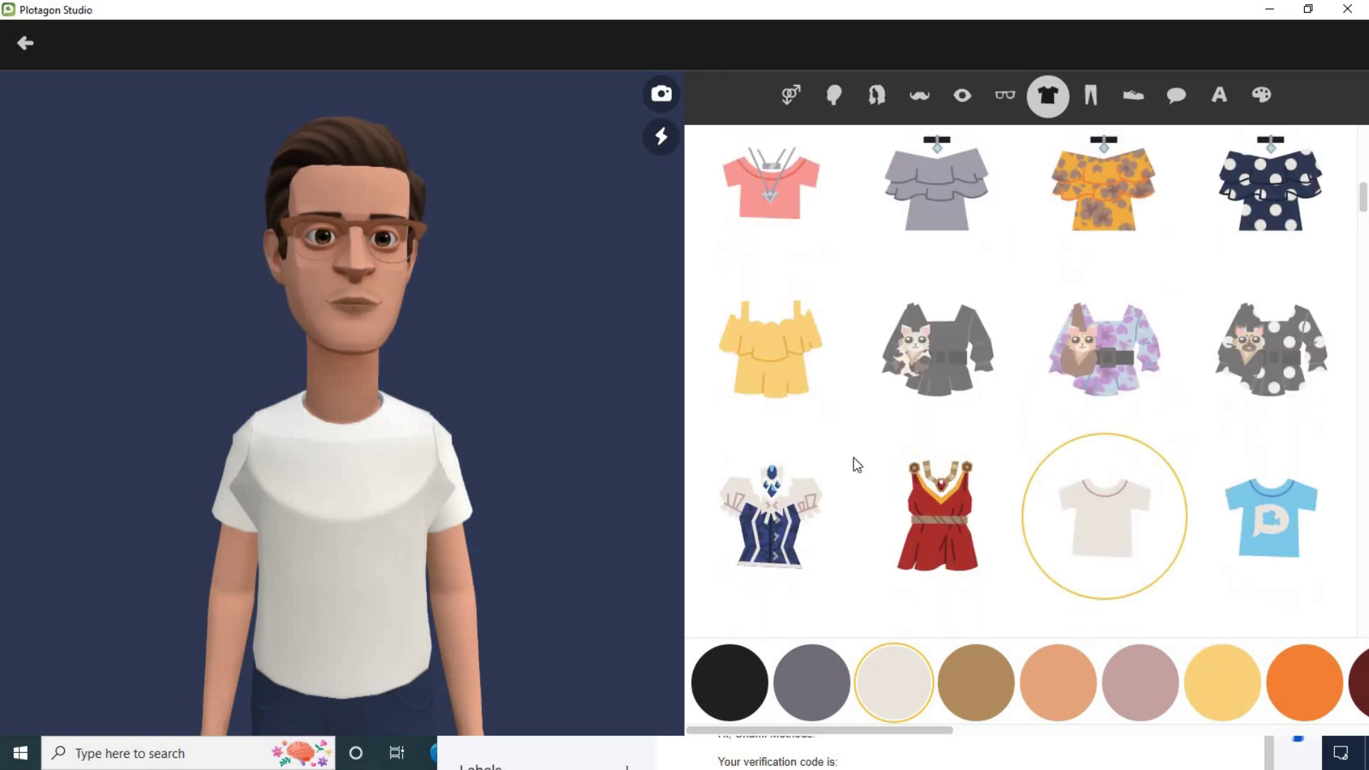
scroll(923, 379, "up", 6)
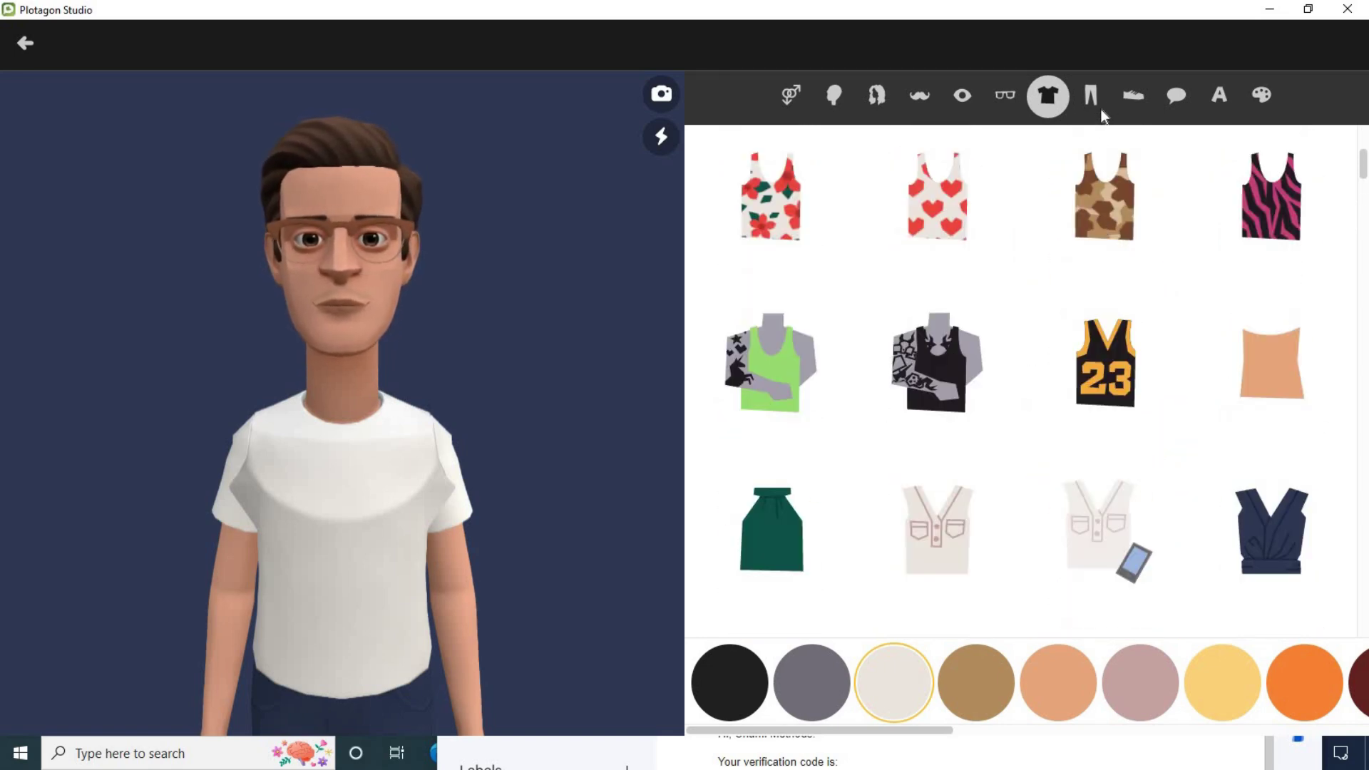
left_click(1091, 97)
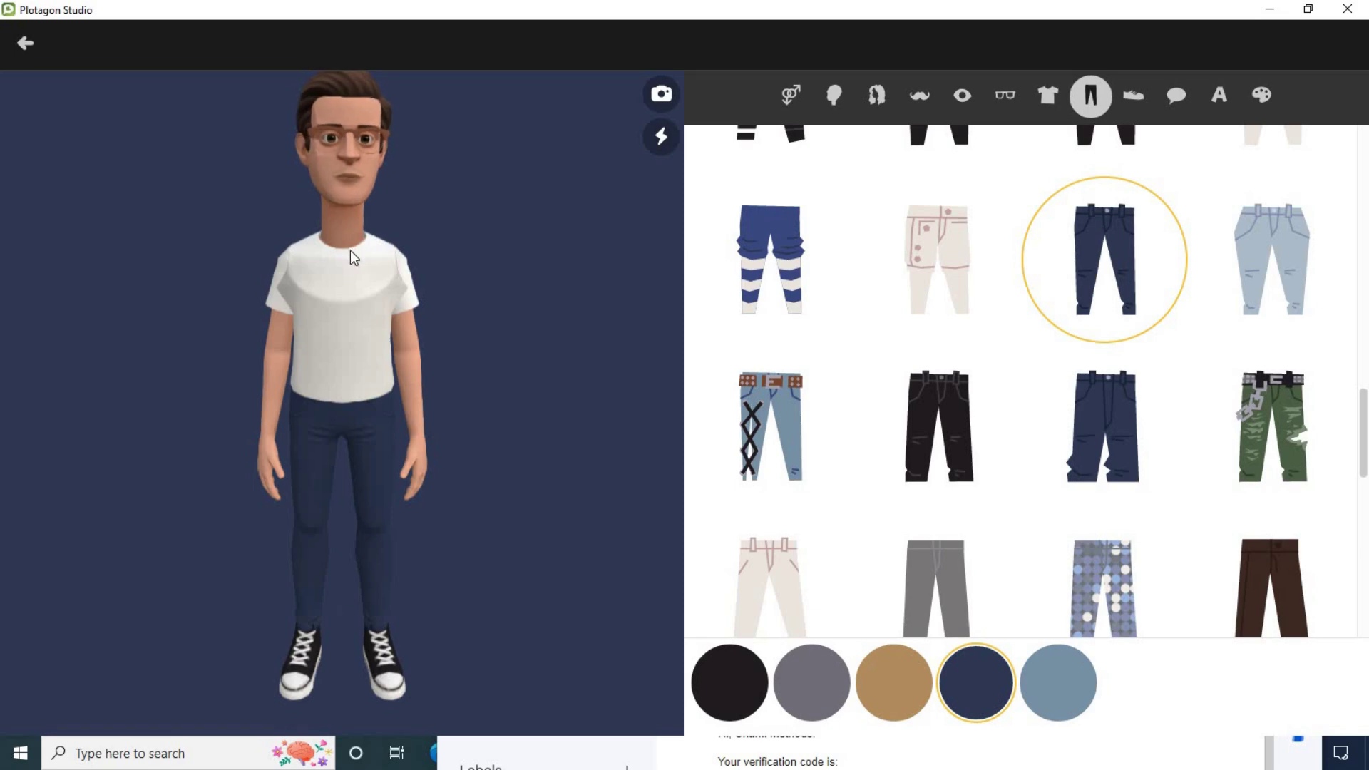
Step: Save Peter to the Characters list and start a second new character
left_click(27, 44)
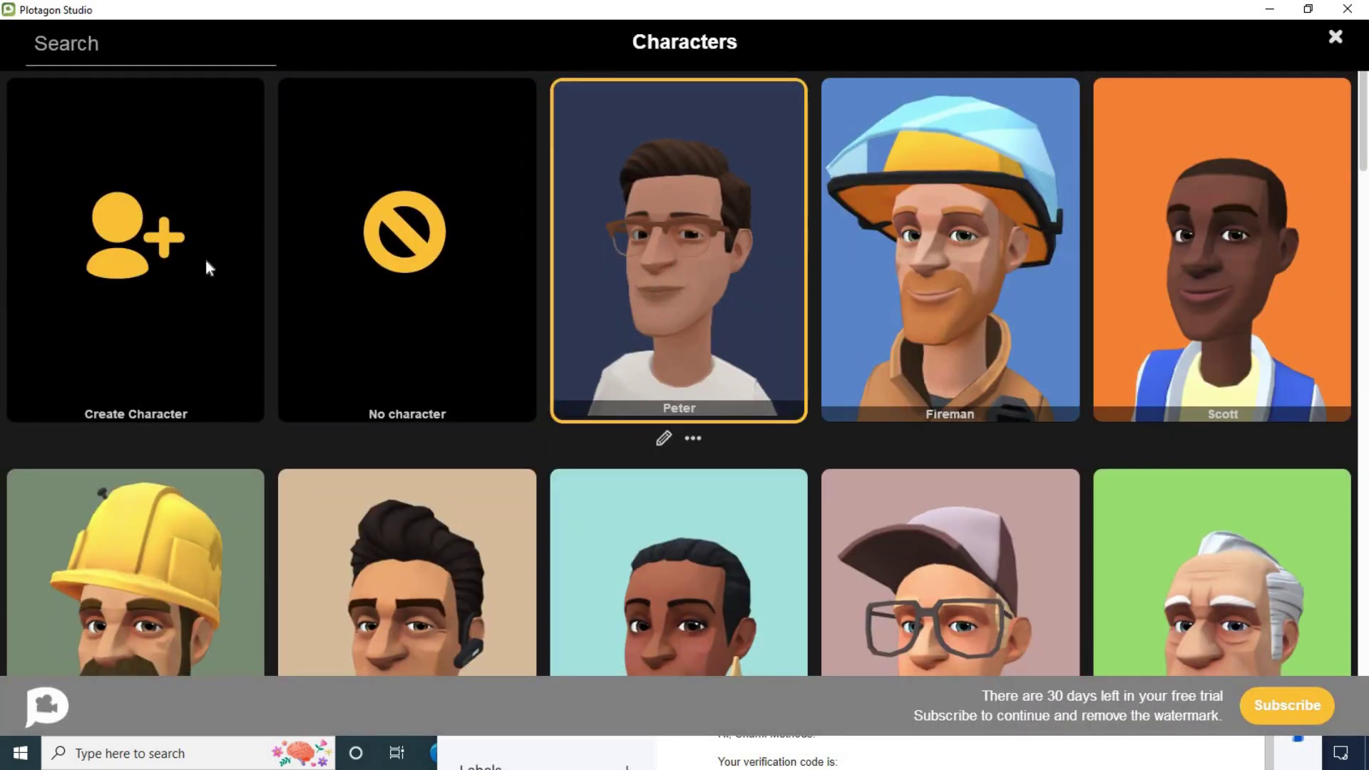
left_click(125, 258)
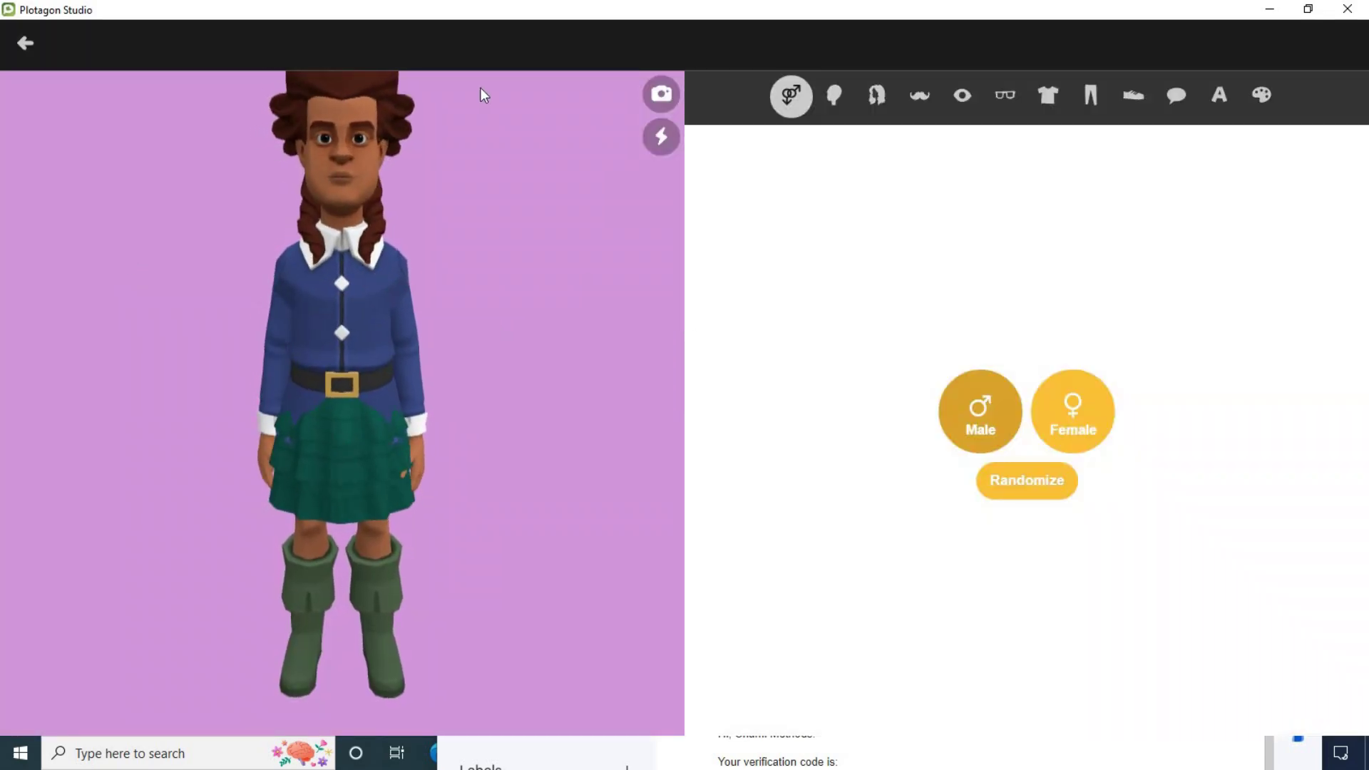
Step: Make the new character female with lighter skin, a long dark-red braid and pale blue eyes
left_click(1045, 422)
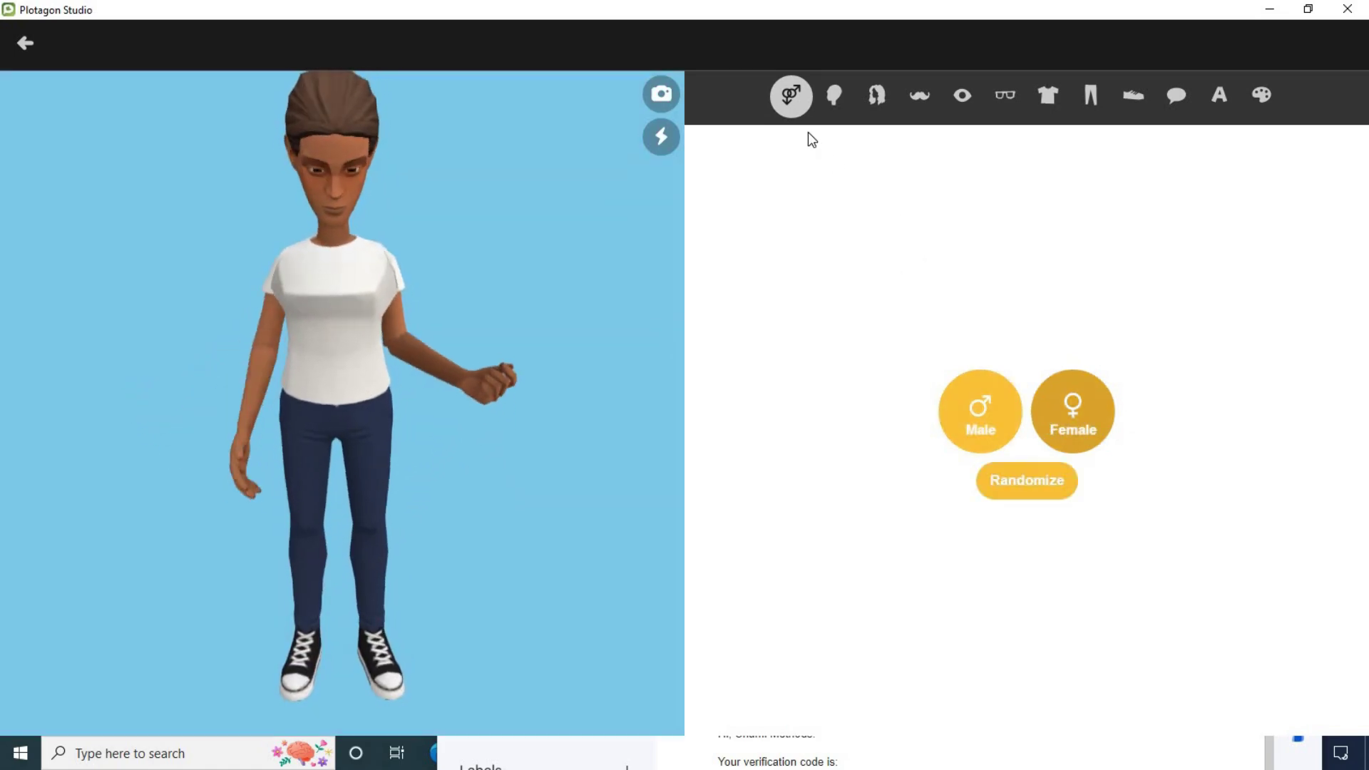
left_click(837, 86)
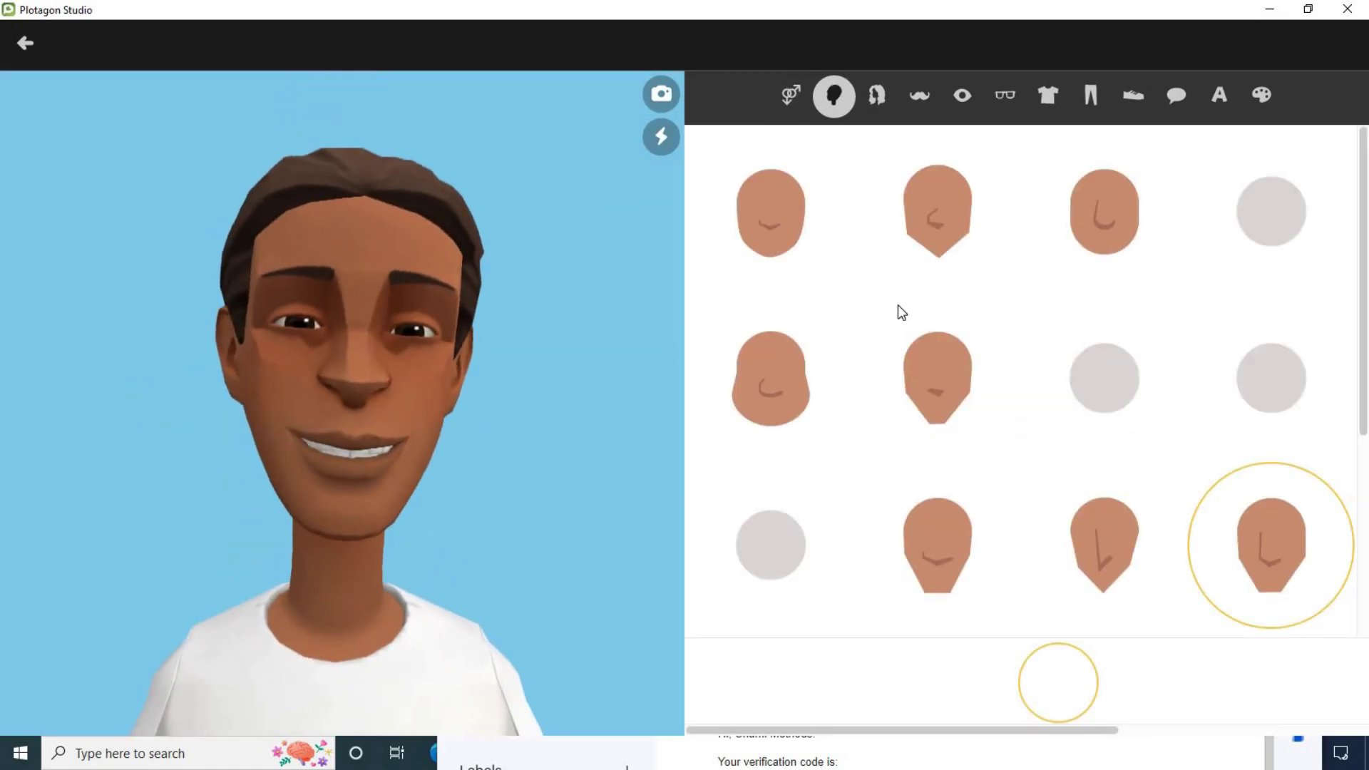
scroll(1002, 392, "down", 4)
left_click(881, 692)
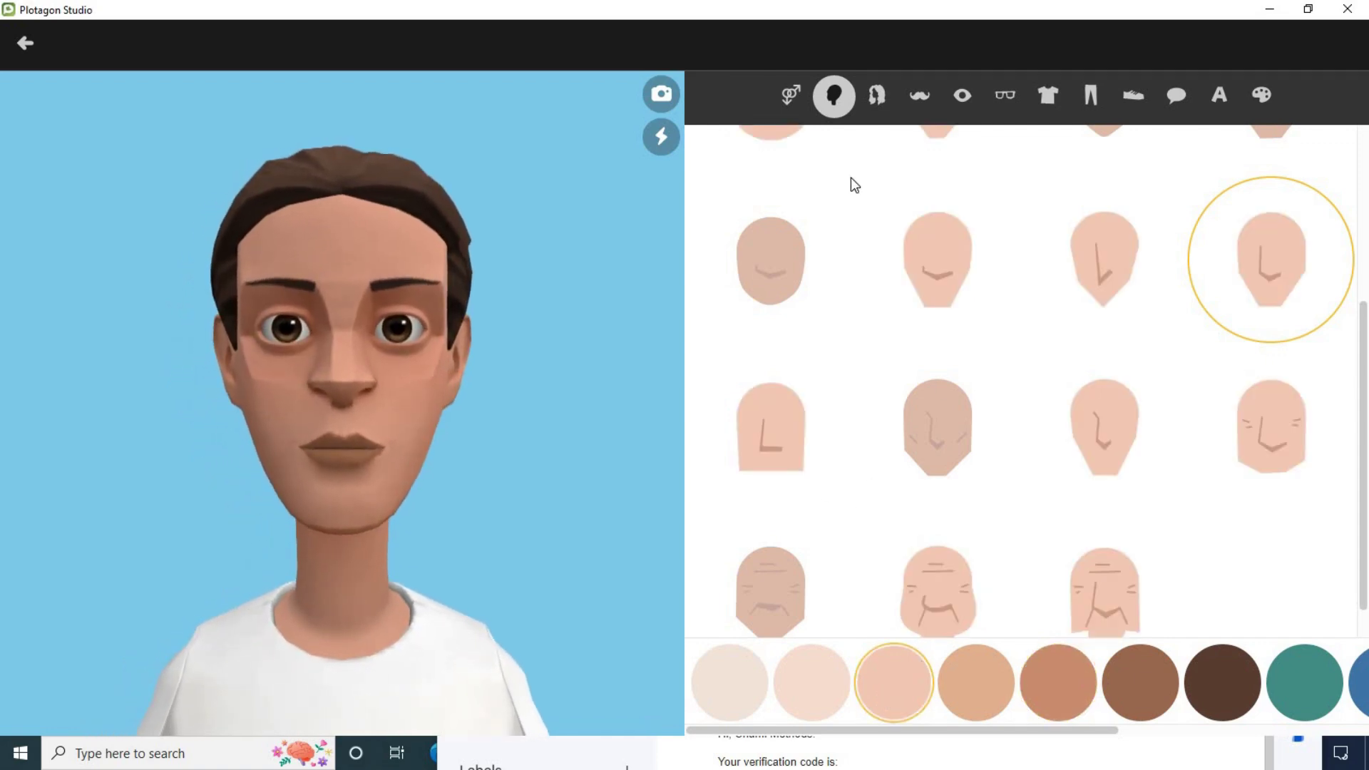
left_click(884, 97)
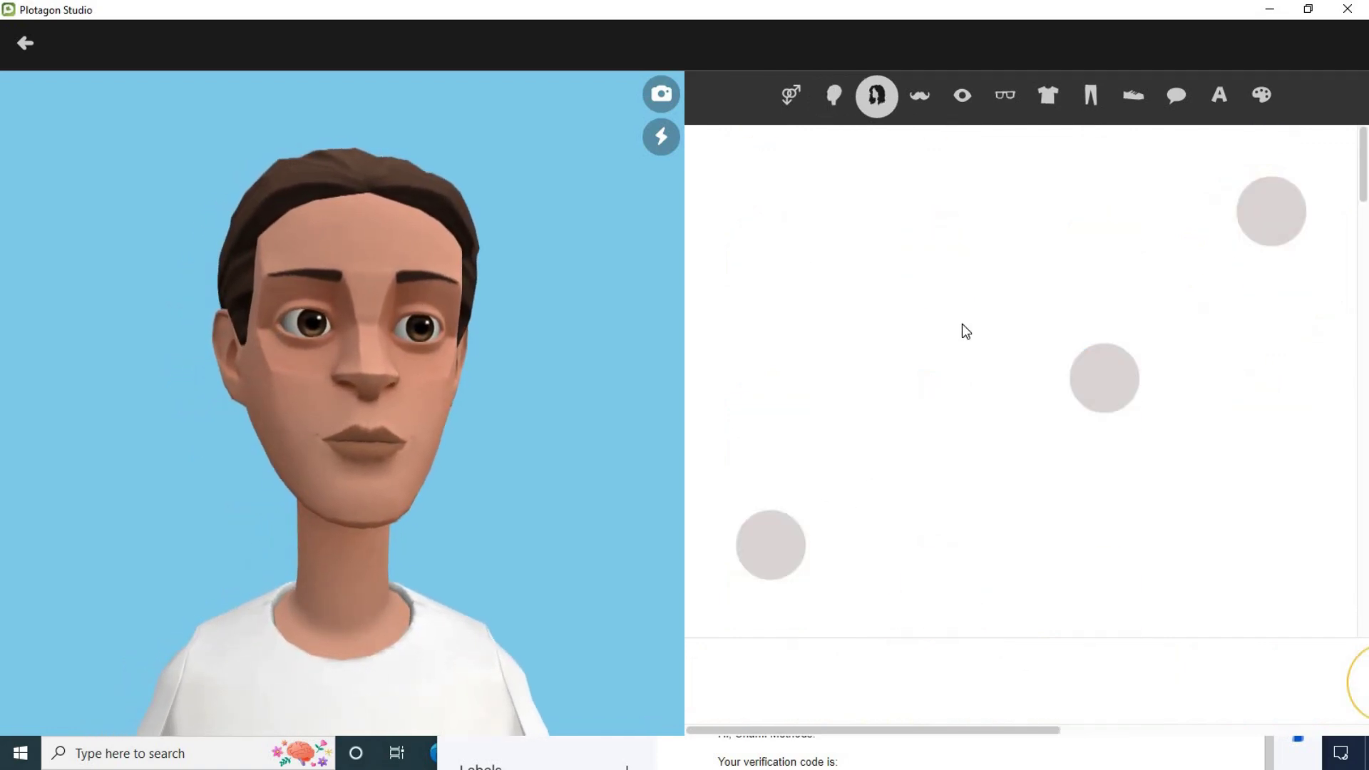
scroll(1065, 432, "down", 6)
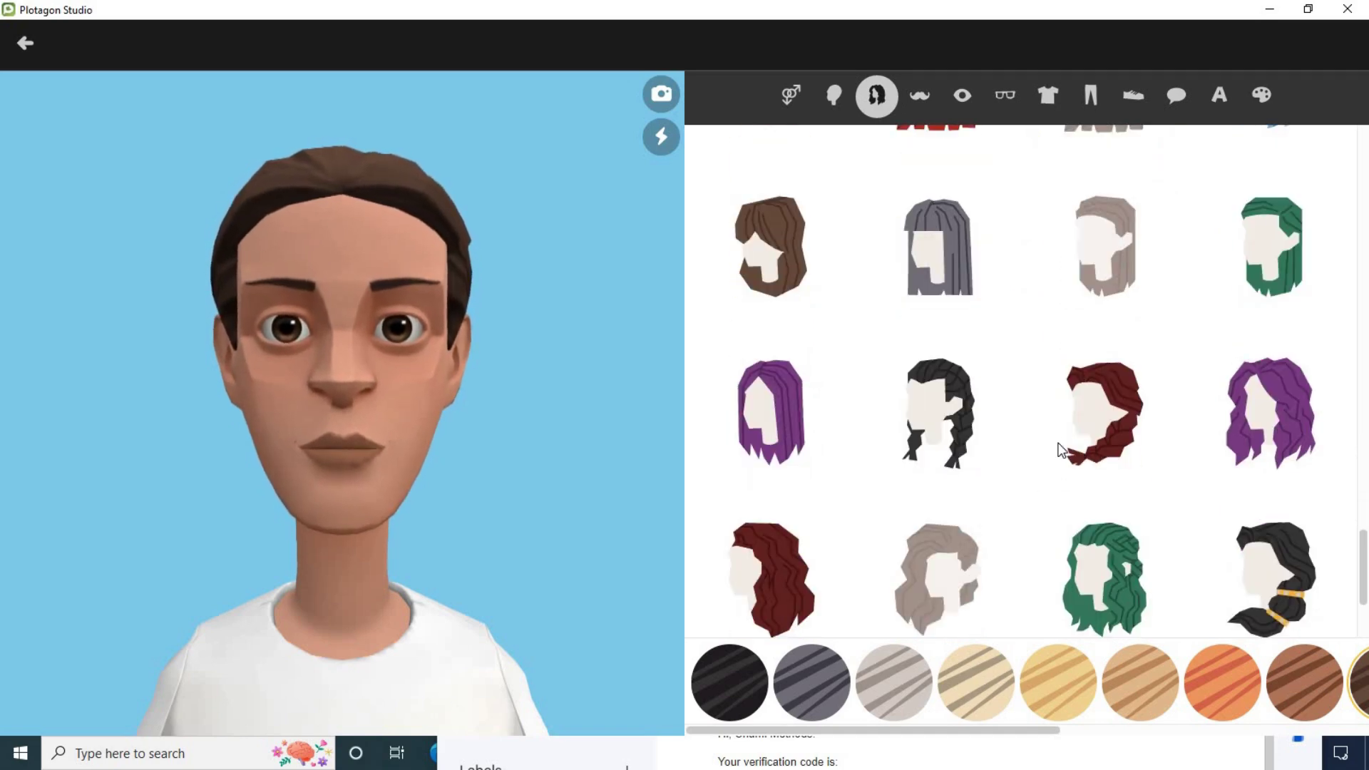
left_click(1087, 401)
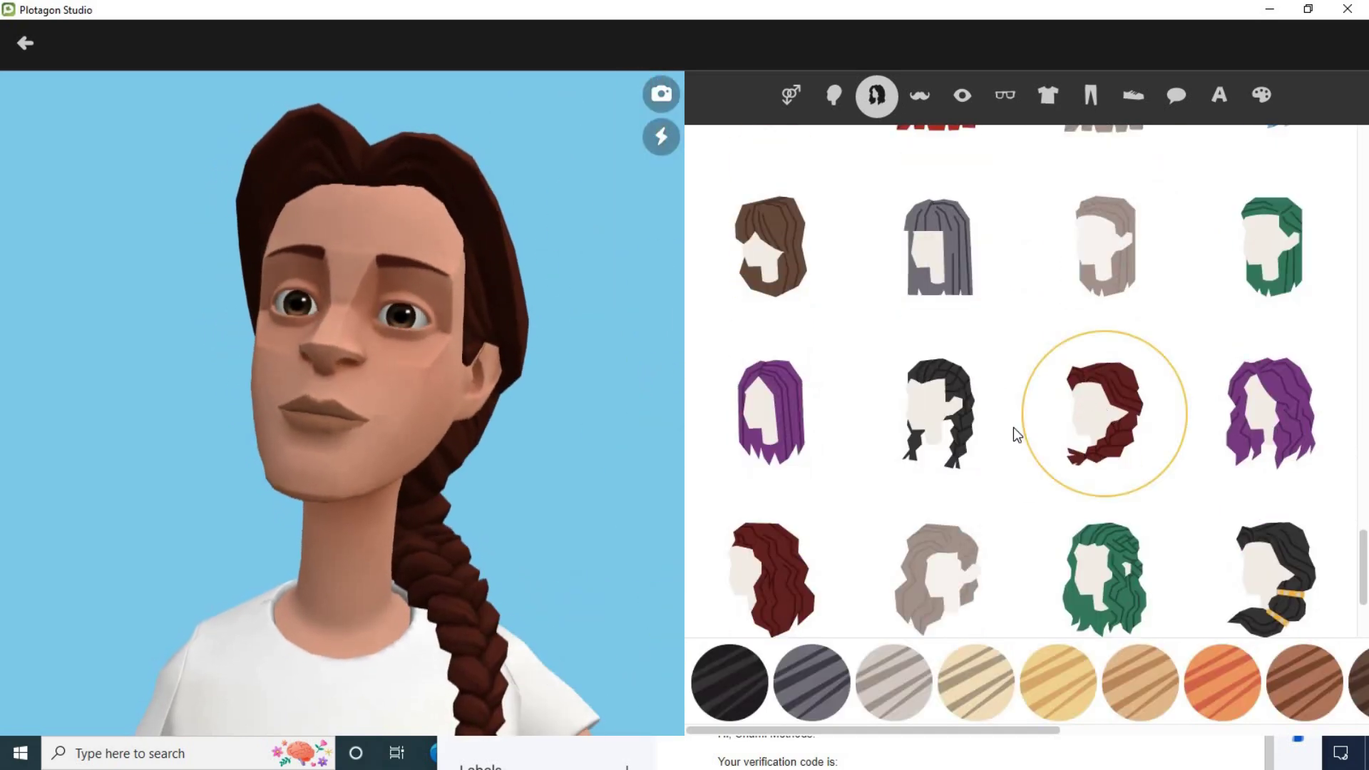
left_click(964, 97)
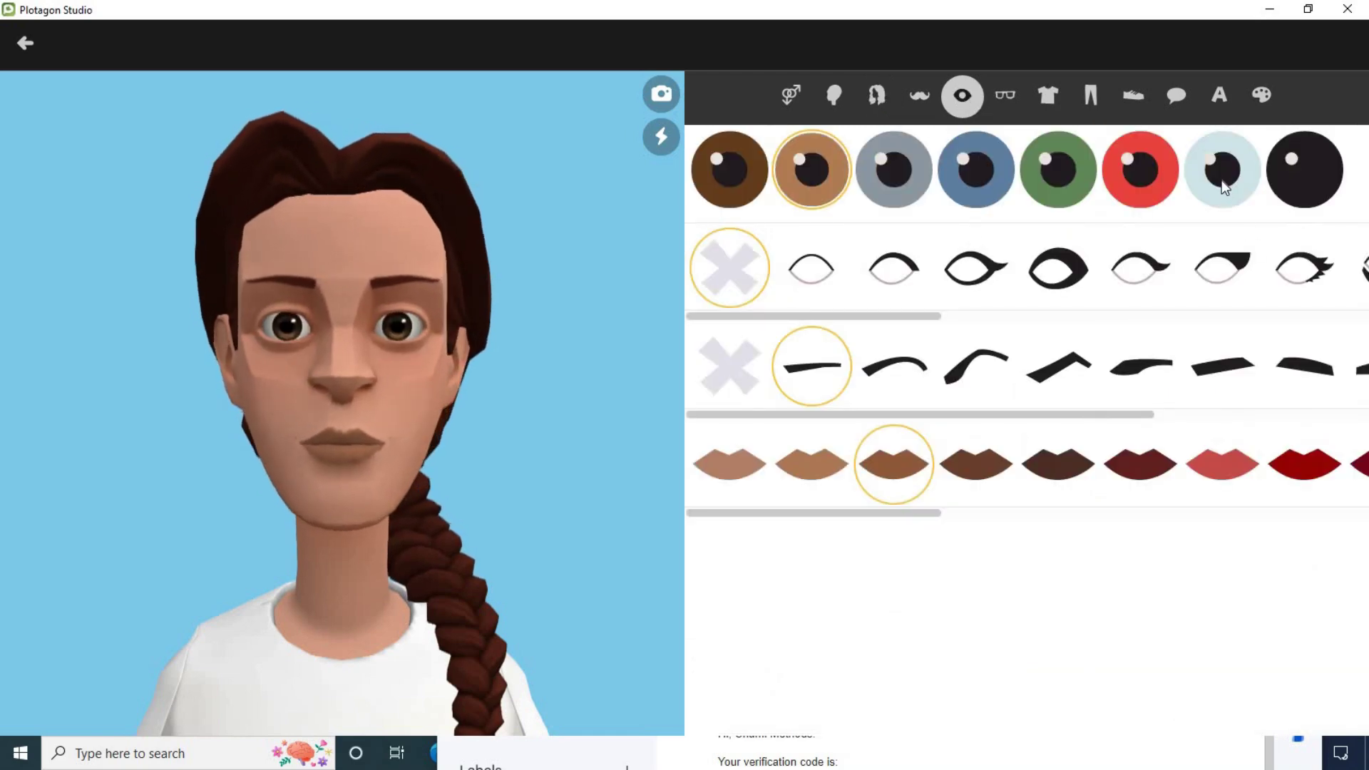
left_click(1222, 170)
Step: Try the pink corset top, settle on the red off-shoulder top, view pants, and save Sally
left_click(1049, 97)
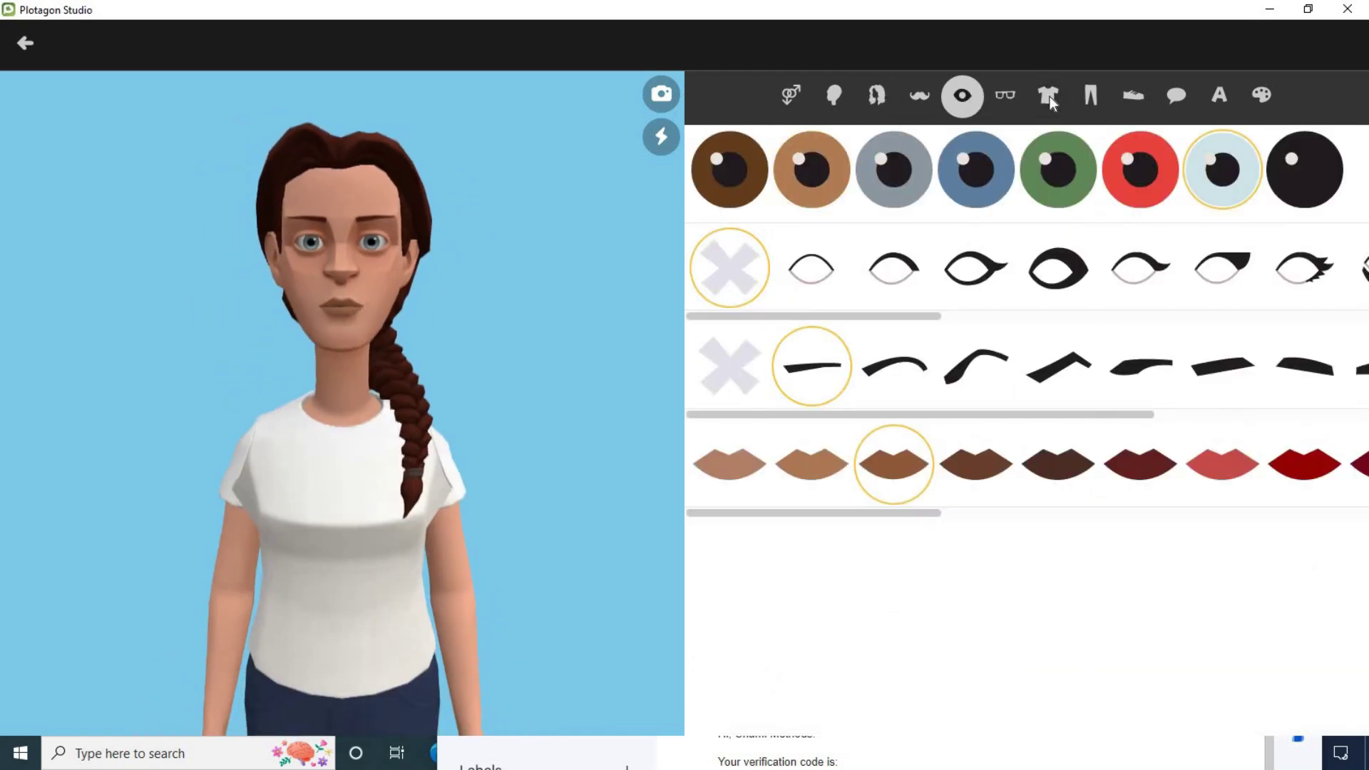
left_click(1049, 97)
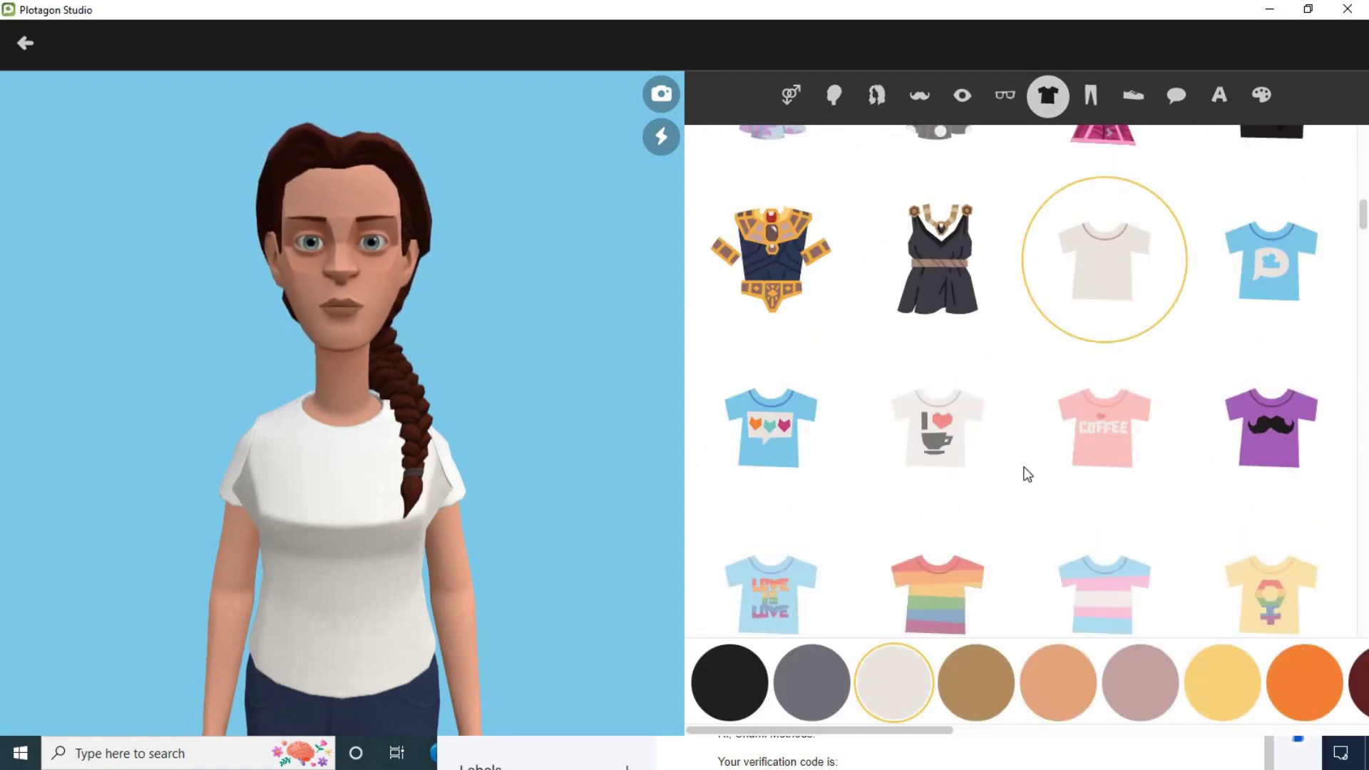
scroll(1027, 474, "up", 1)
left_click(1120, 202)
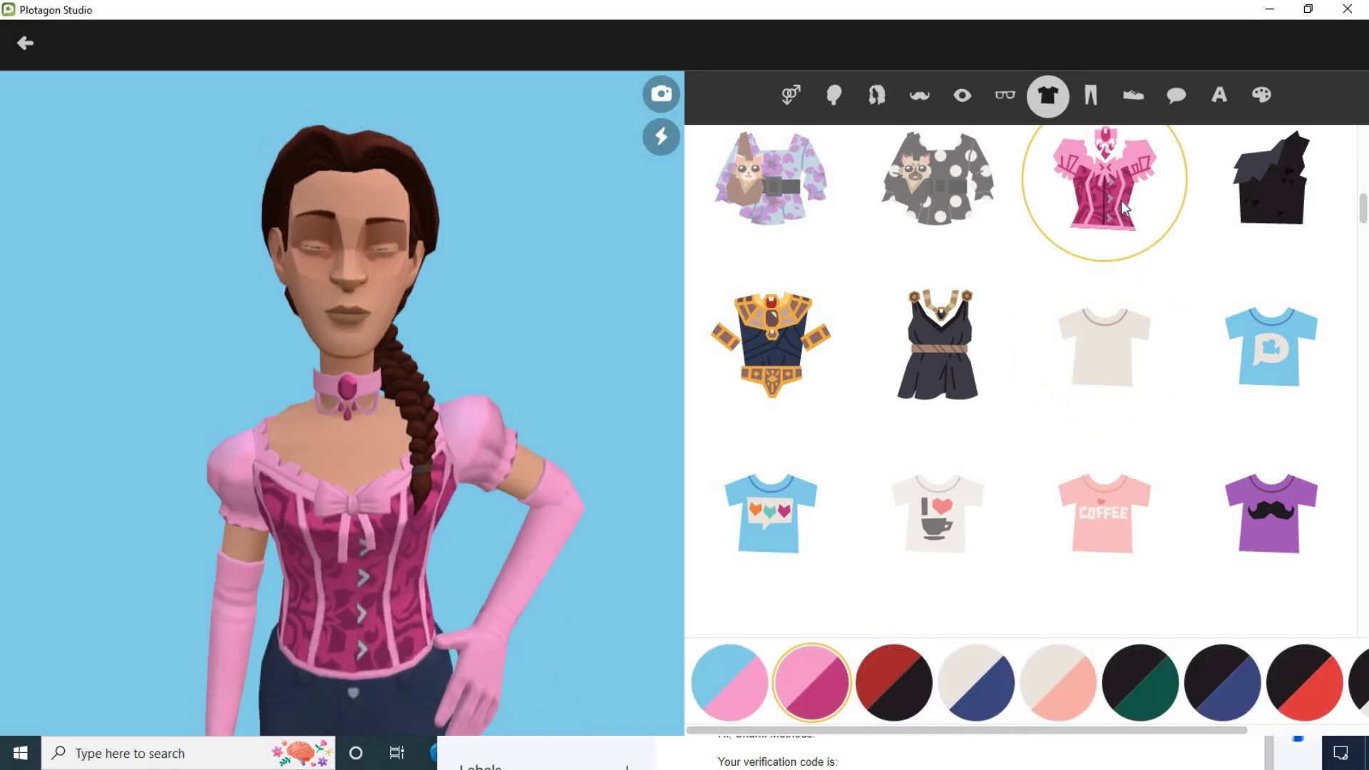
scroll(1026, 435, "down", 3)
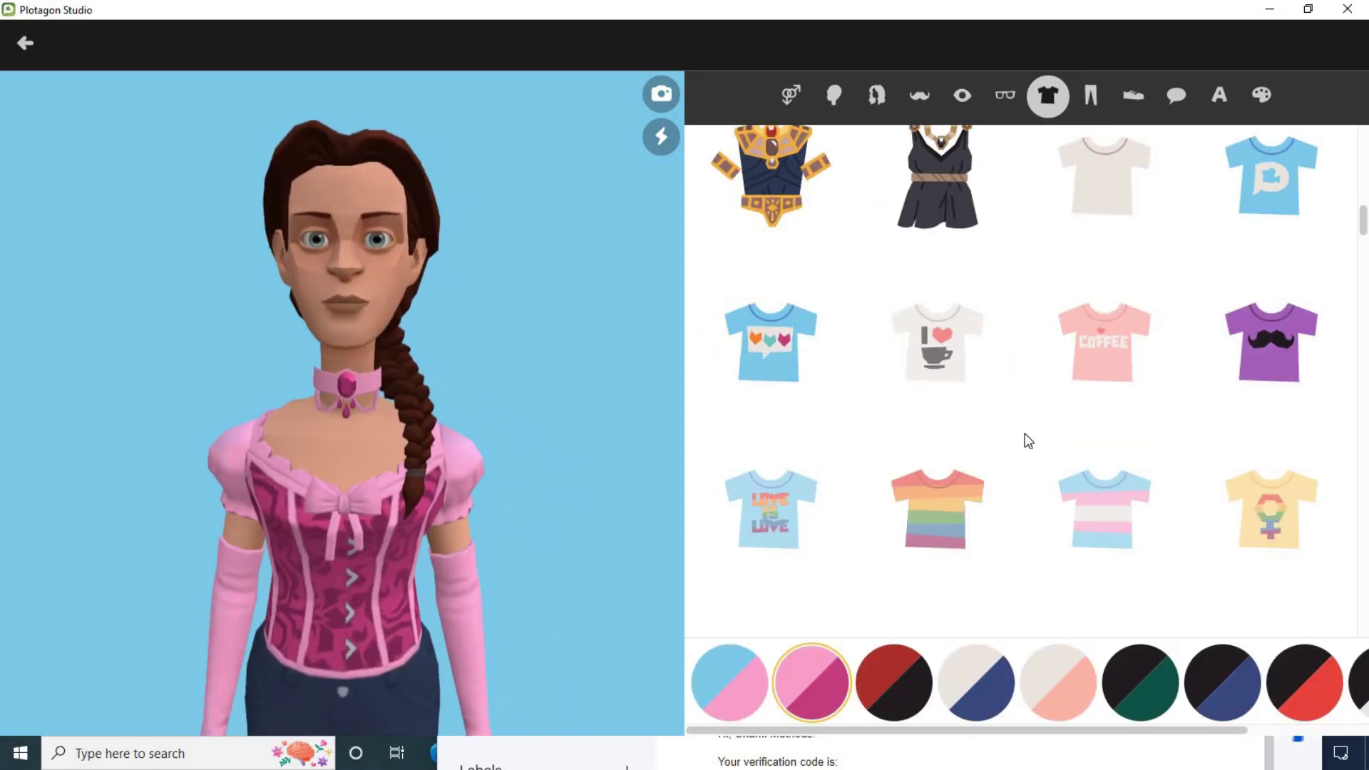
scroll(1154, 378, "down", 5)
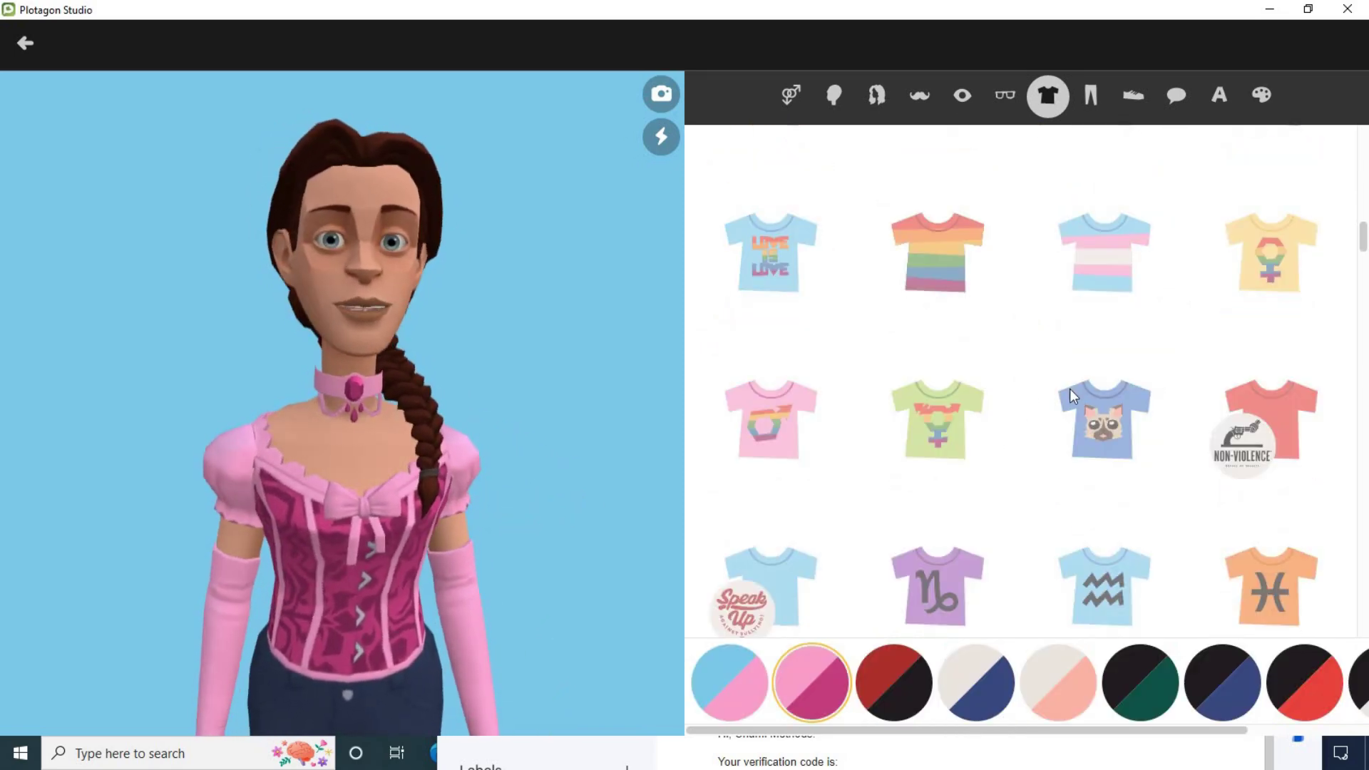
scroll(1060, 406, "down", 2)
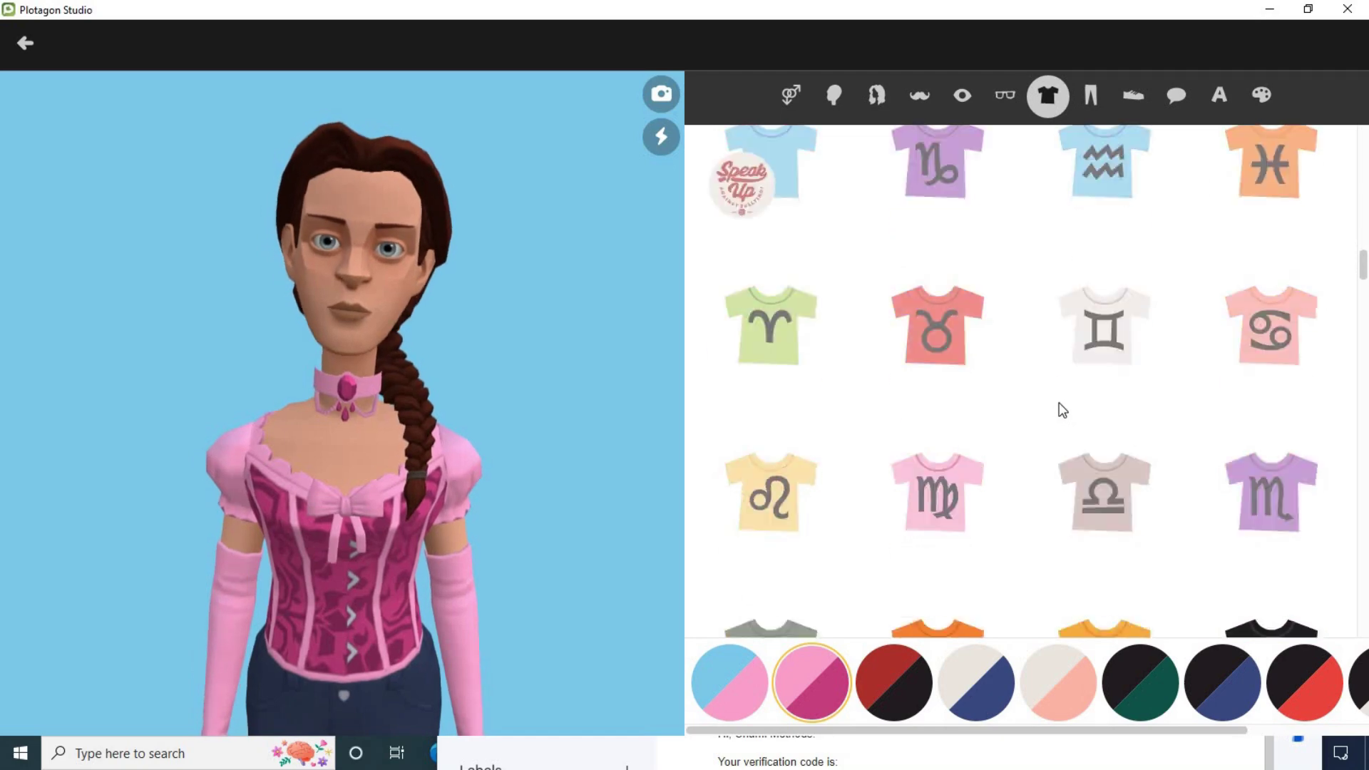
scroll(797, 378, "up", 9)
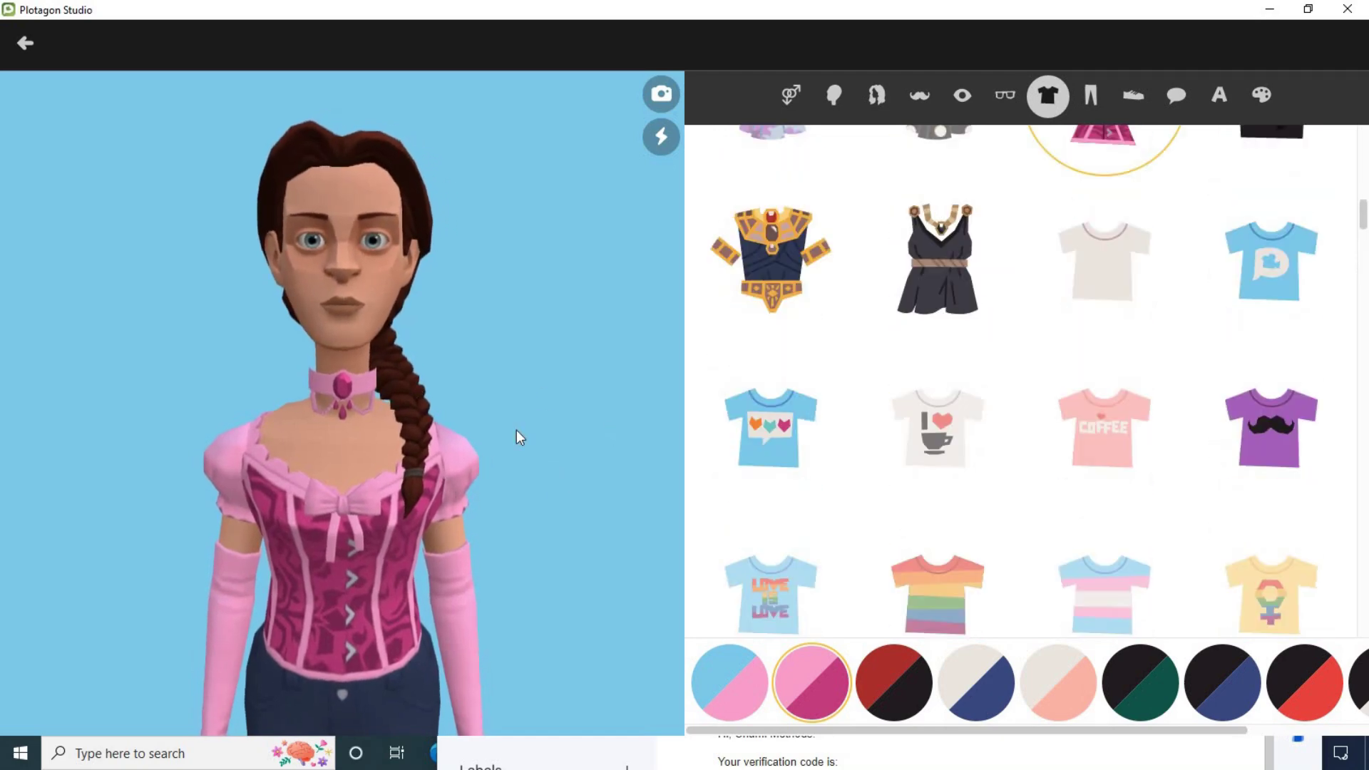
scroll(868, 371, "up", 6)
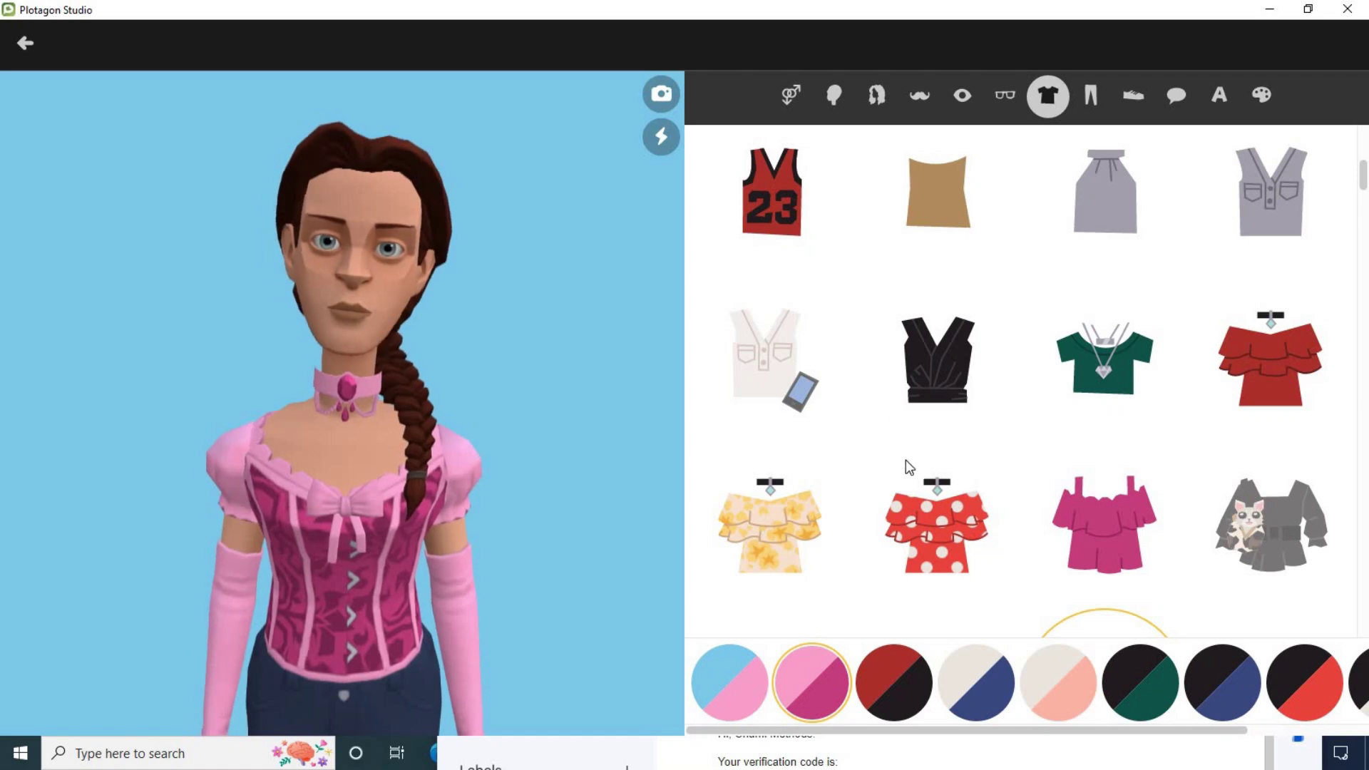
left_click(1280, 374)
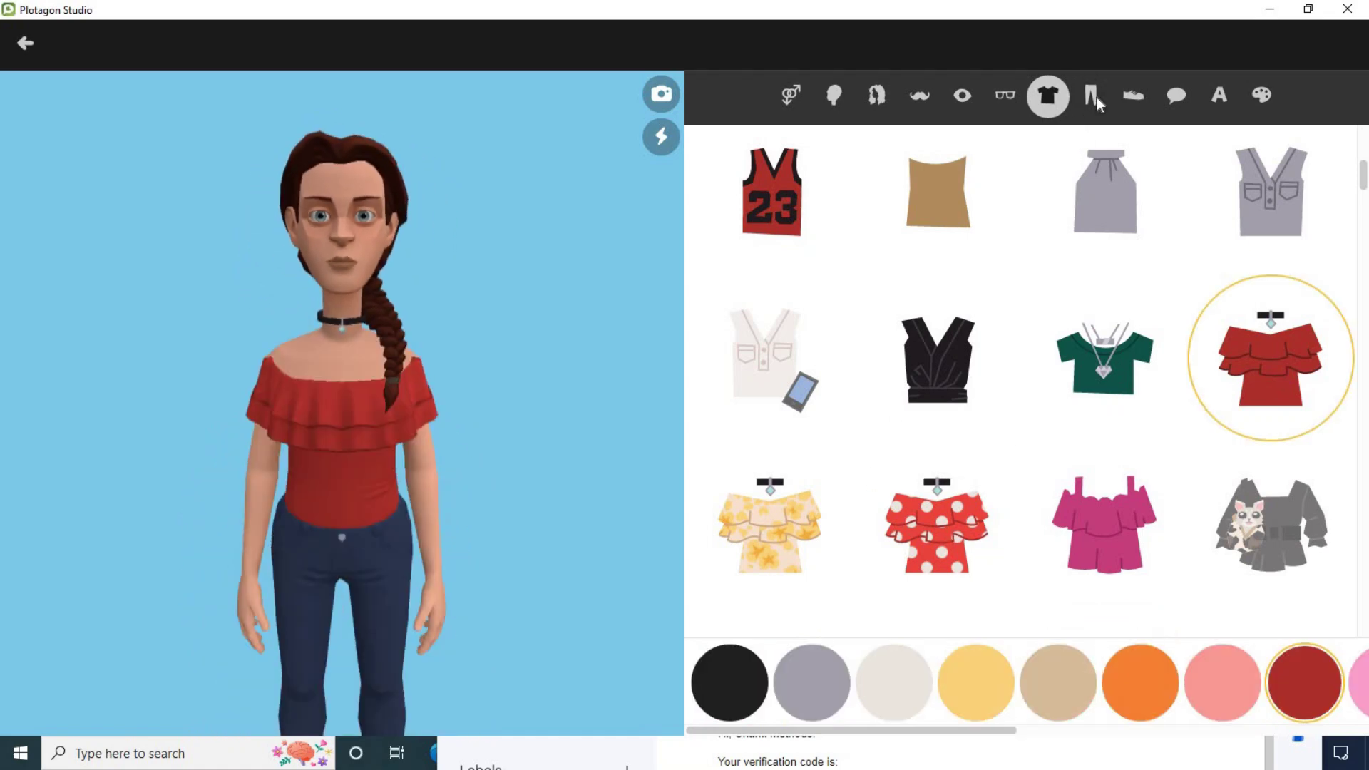
left_click(1090, 95)
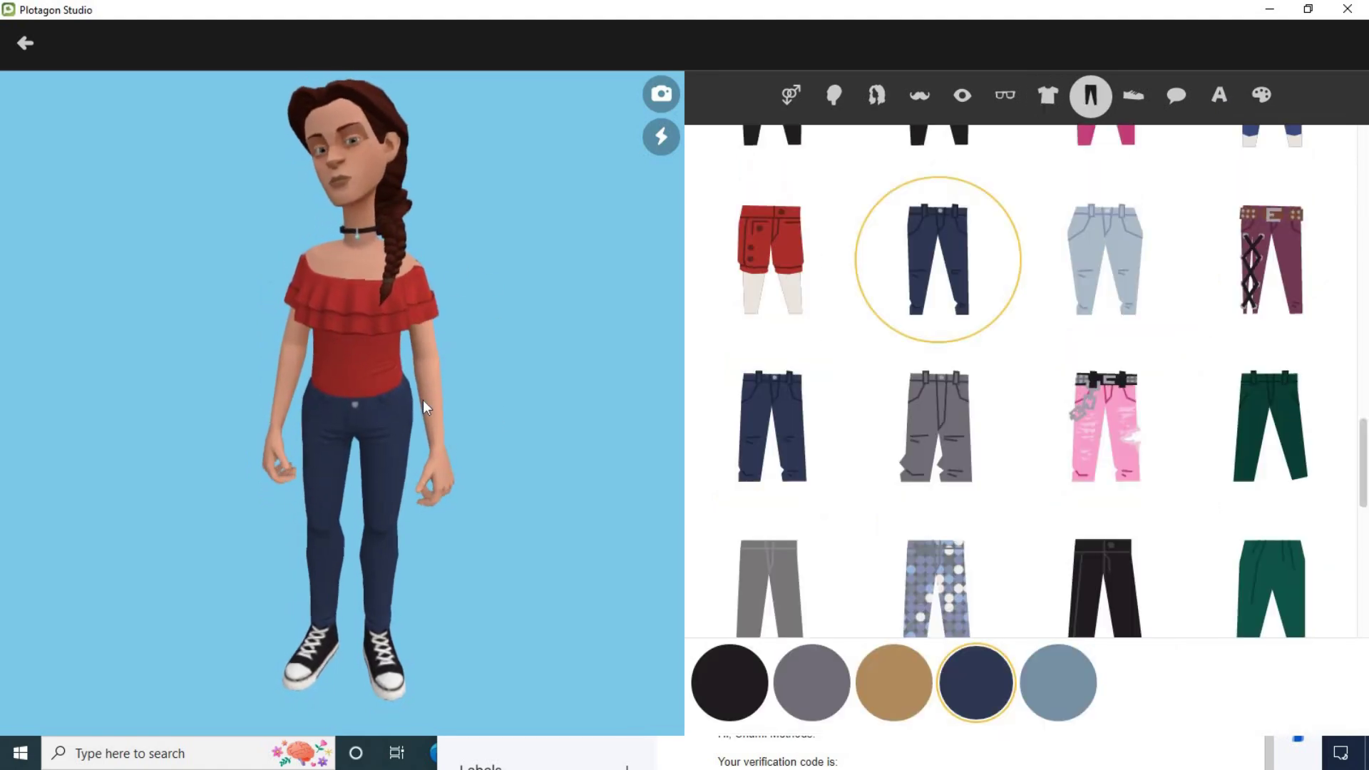
left_click(22, 44)
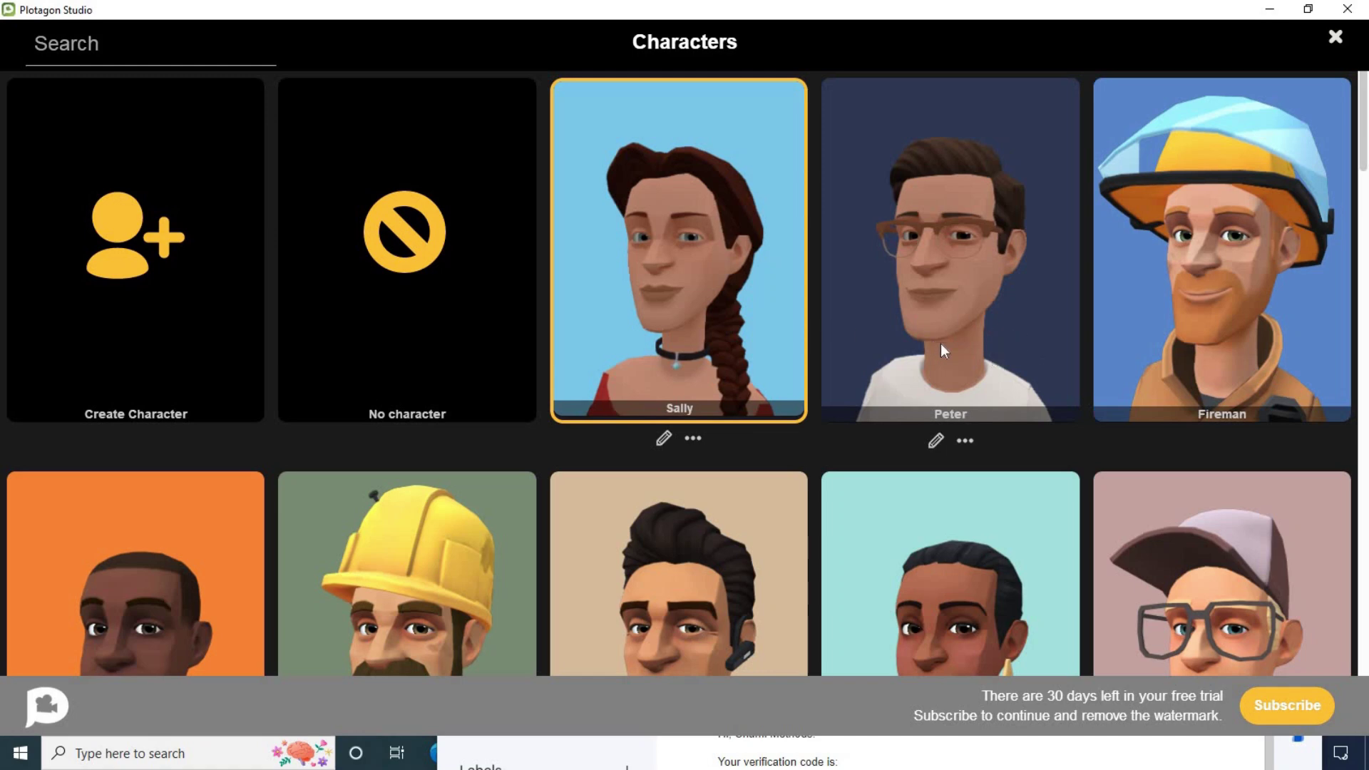
Step: Close the Characters screen and bring the Gmail browser window forward, moving it up
left_click(1335, 39)
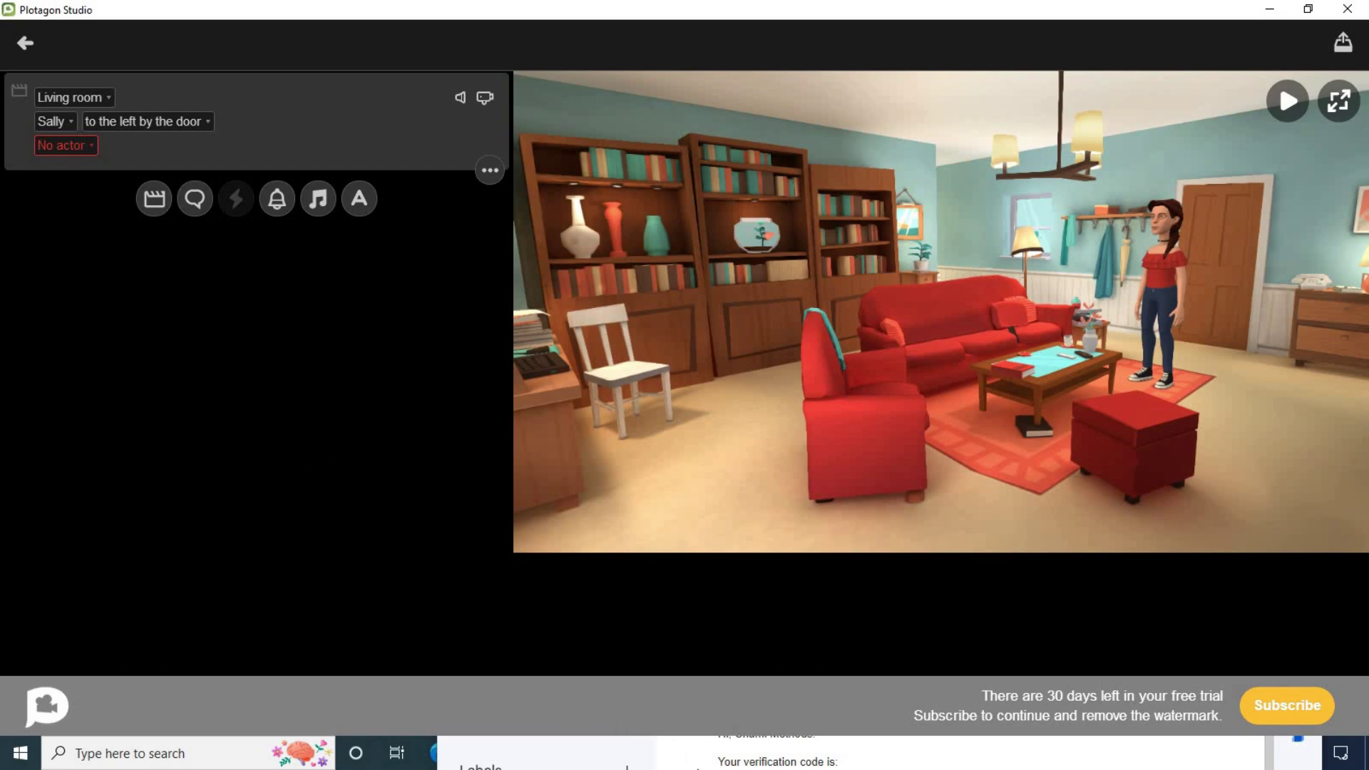
key("alt+Tab")
left_click_drag(932, 467, 919, 100)
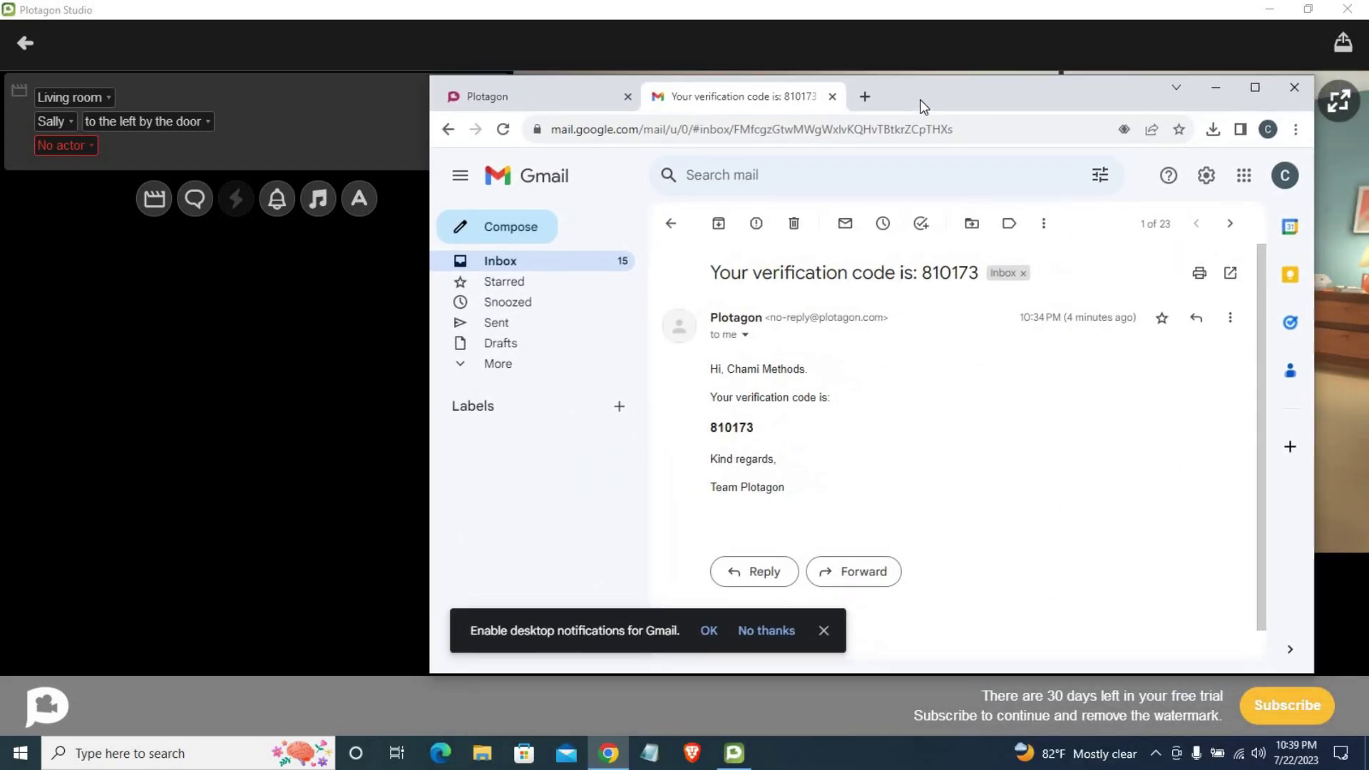
Step: In a new tab, search Google for 'chat gpt' and open the Introducing ChatGPT result
left_click(863, 98)
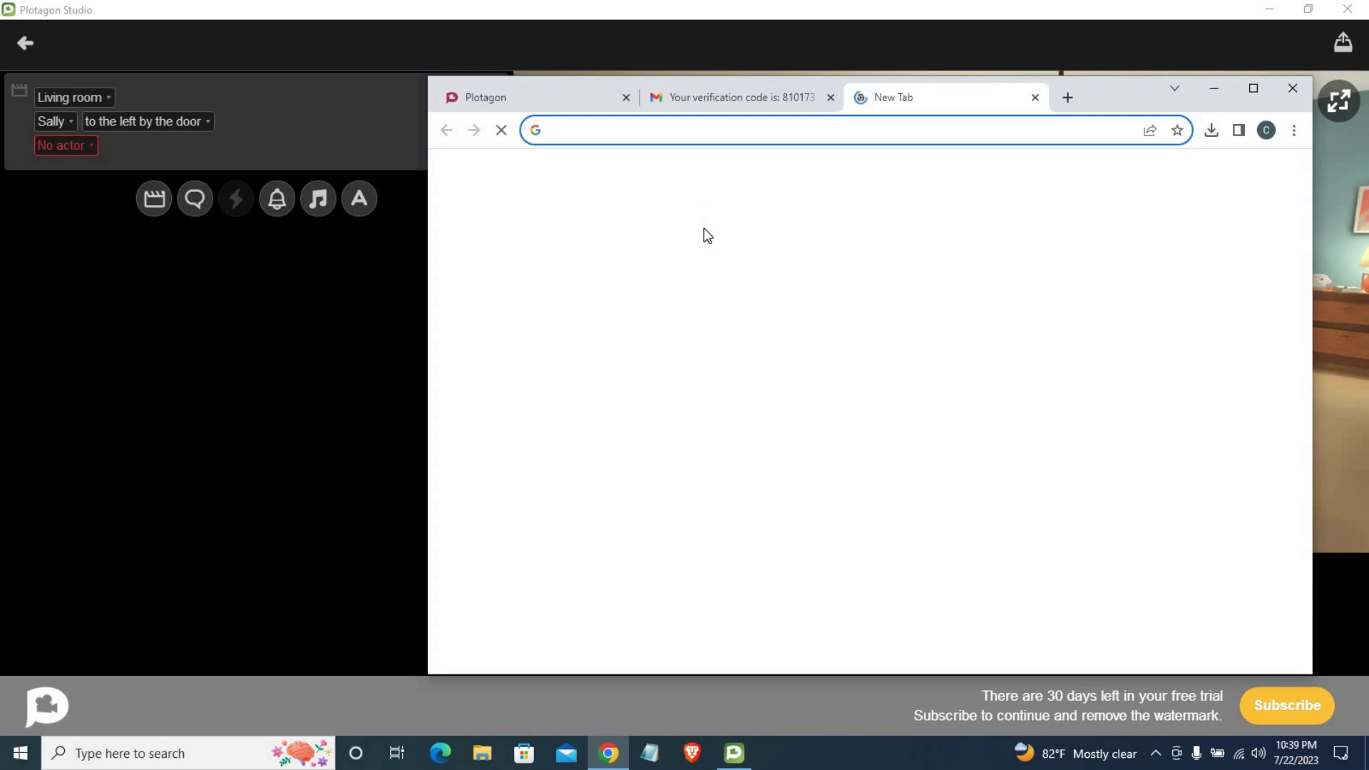
left_click_drag(1121, 105, 1080, 104)
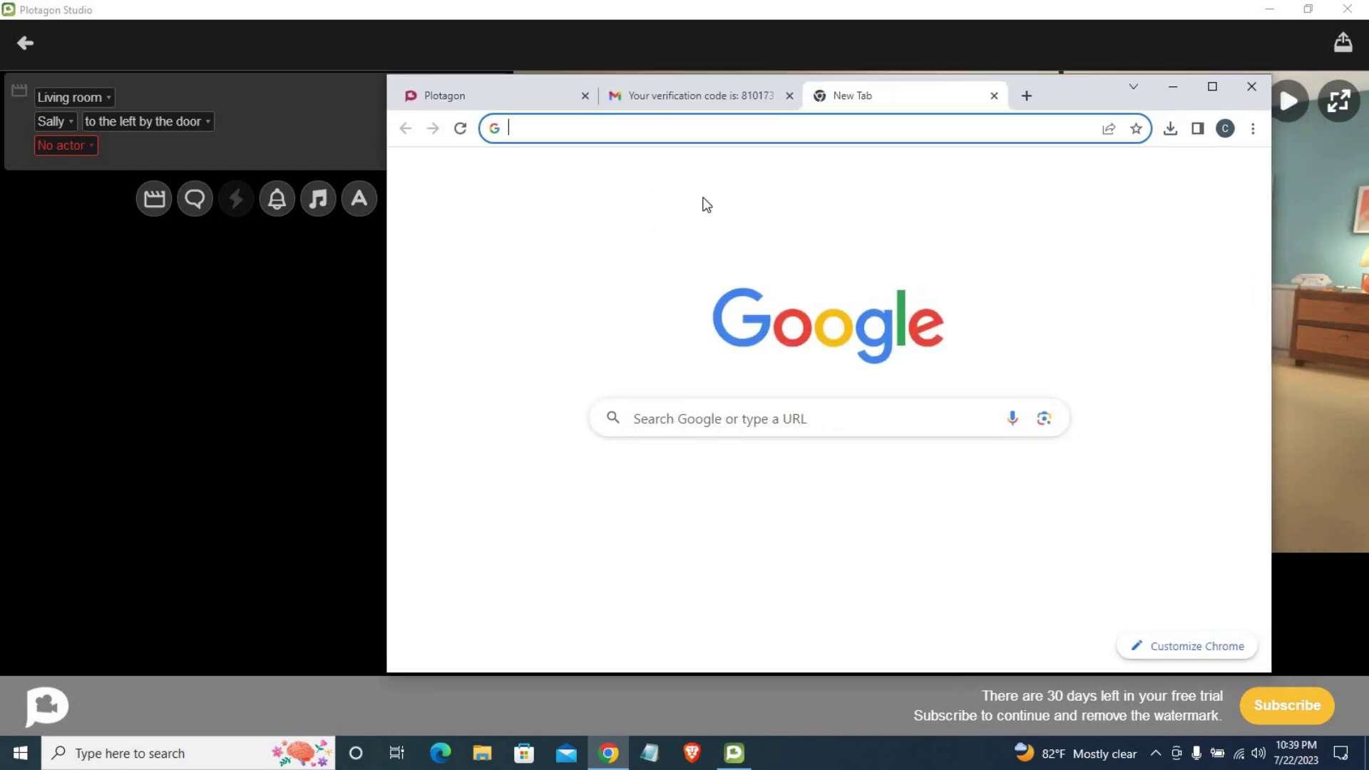
left_click(700, 135)
left_click(576, 197)
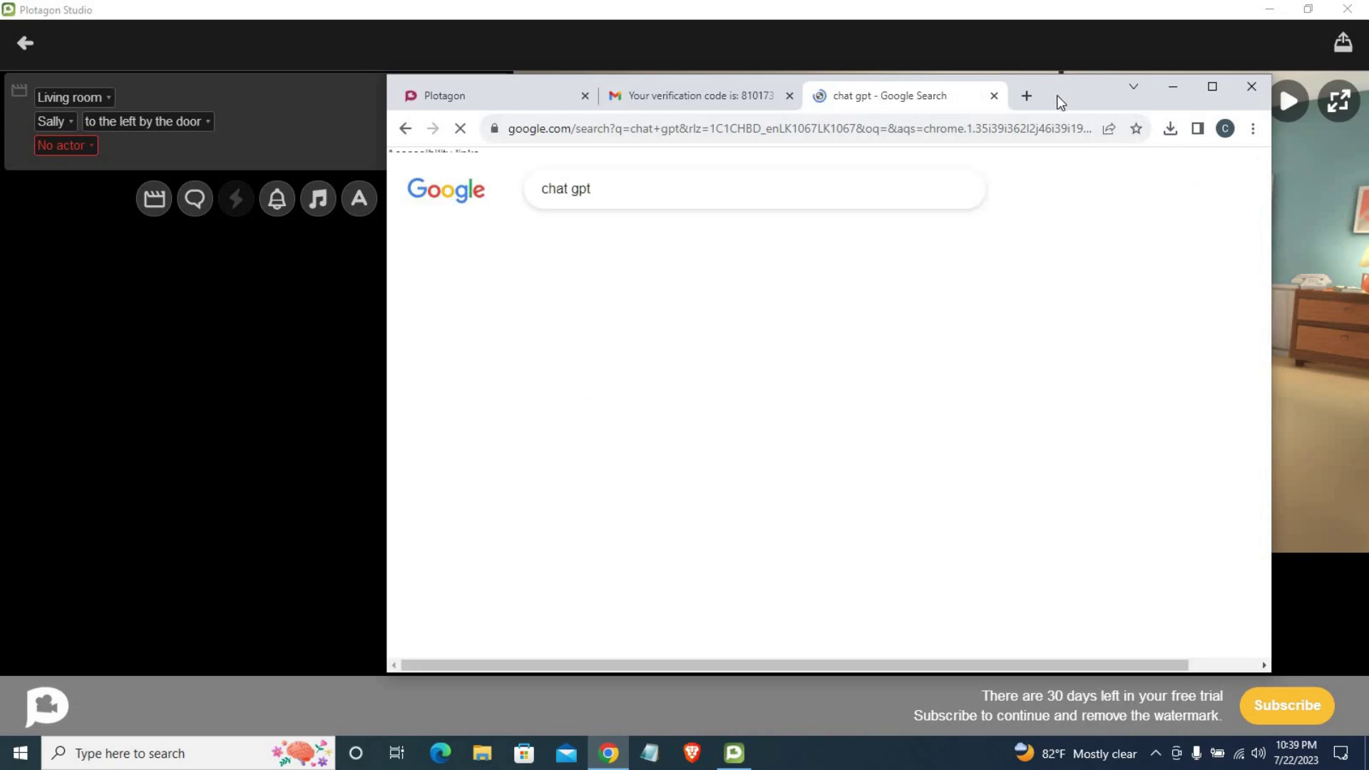
left_click_drag(1060, 95, 1024, 95)
left_click(566, 350)
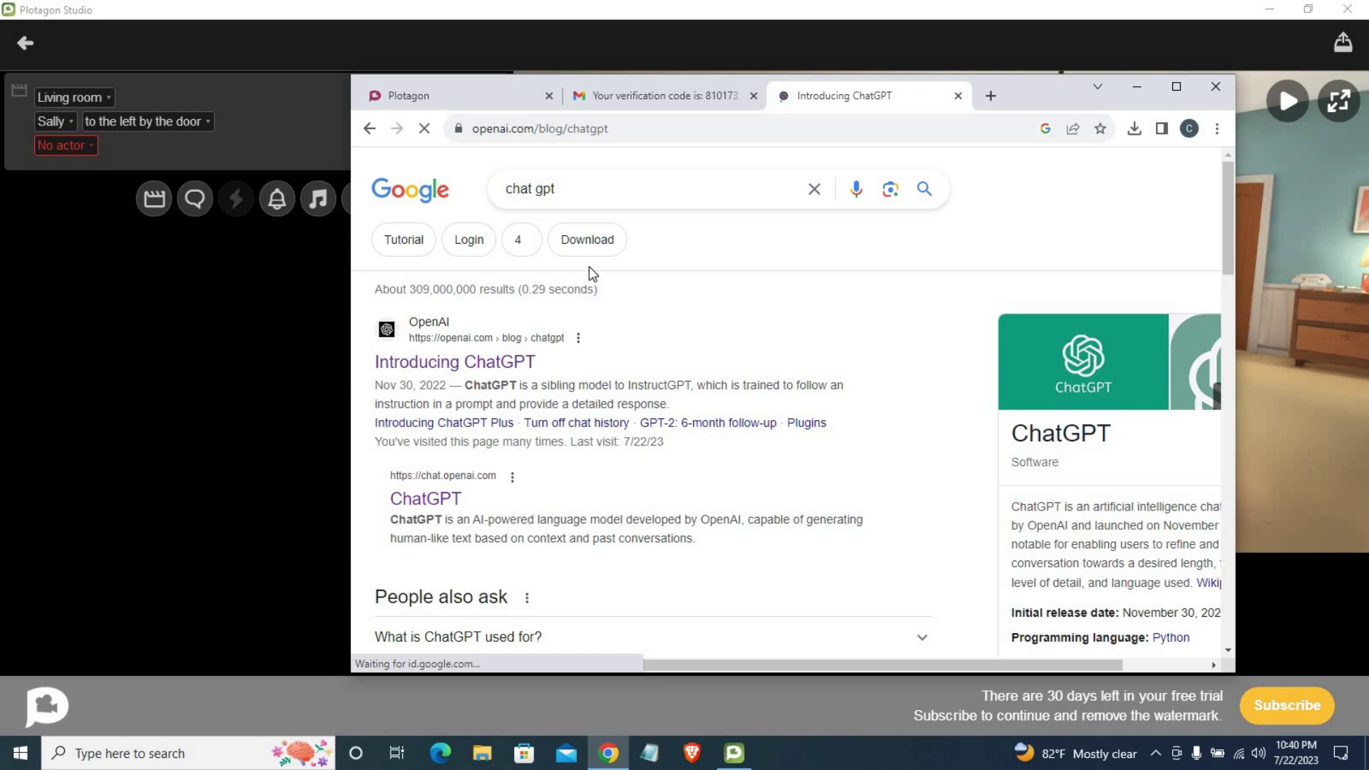
Step: Launch ChatGPT via Try ChatGPT and maximize the Chrome window
scroll(556, 371, "down", 3)
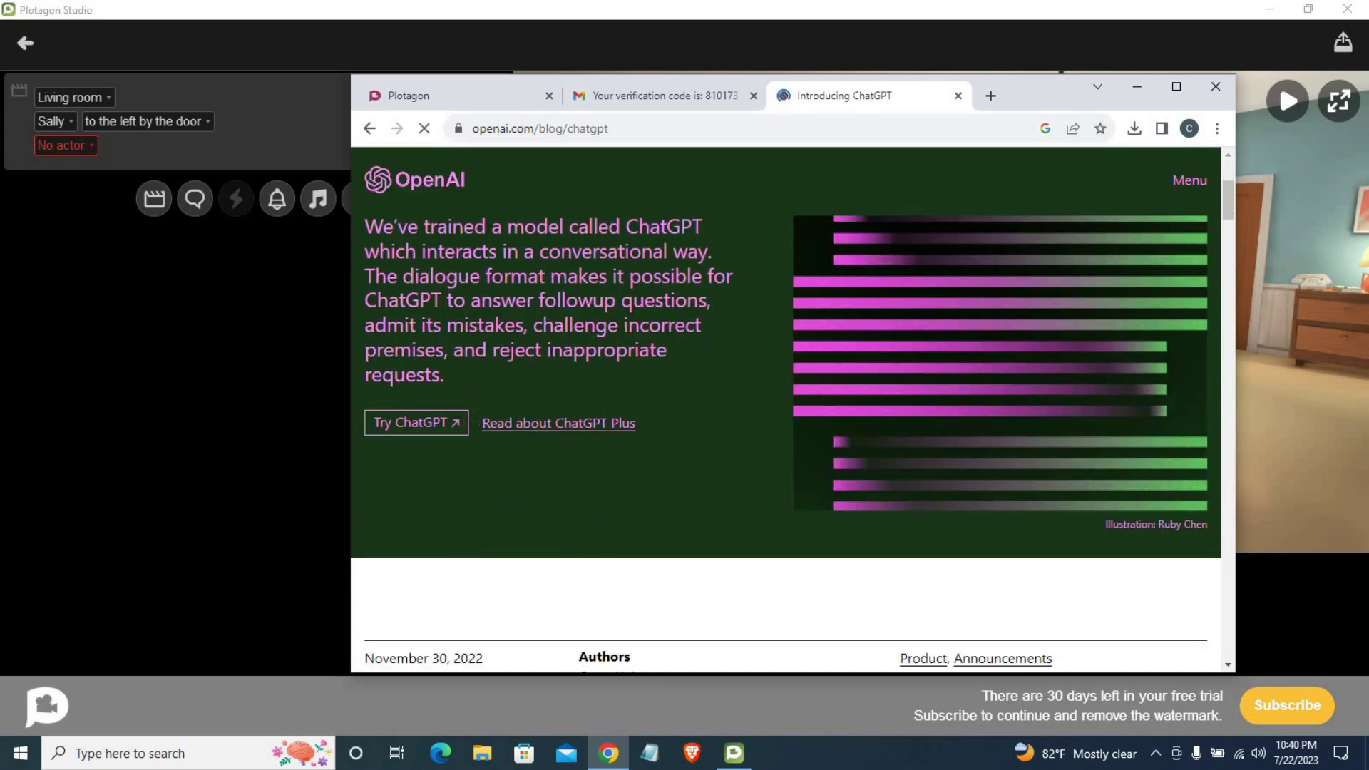
left_click(455, 426)
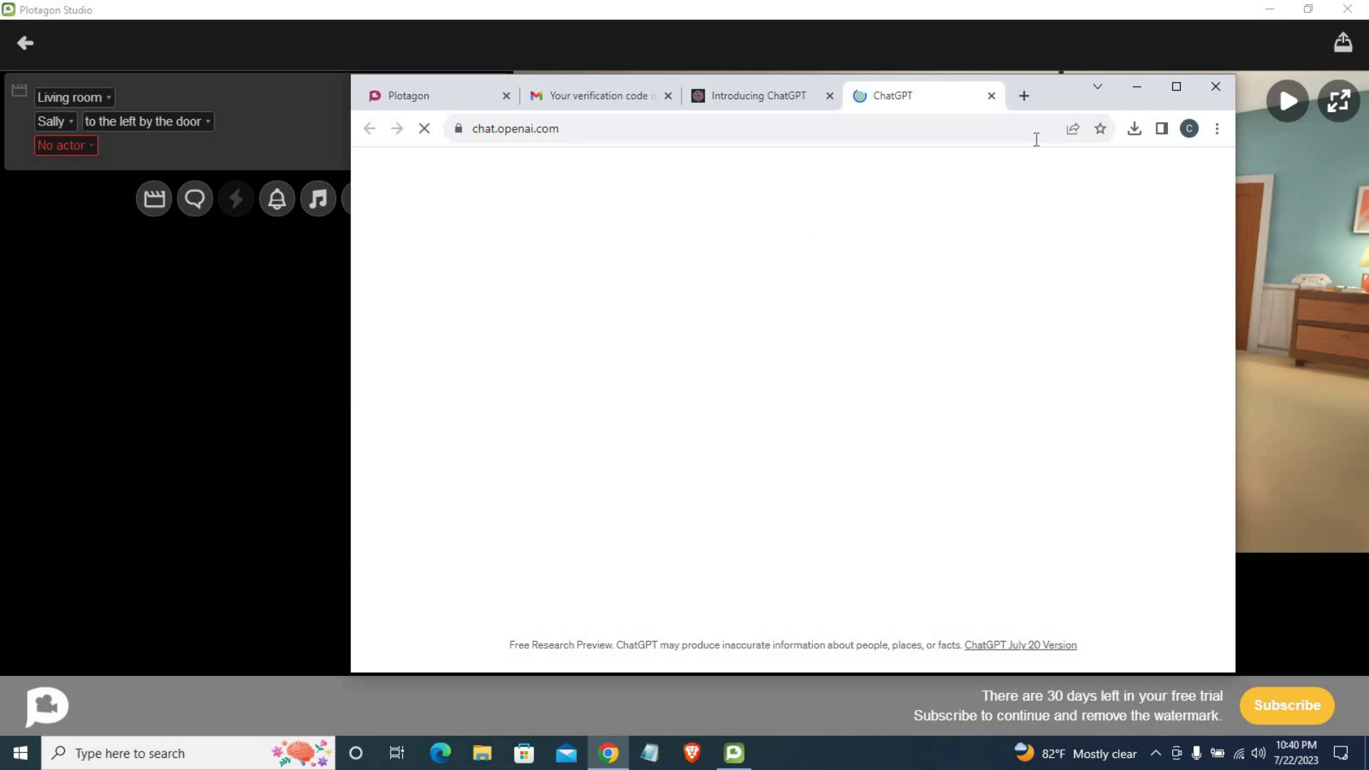
left_click_drag(1063, 94, 926, 88)
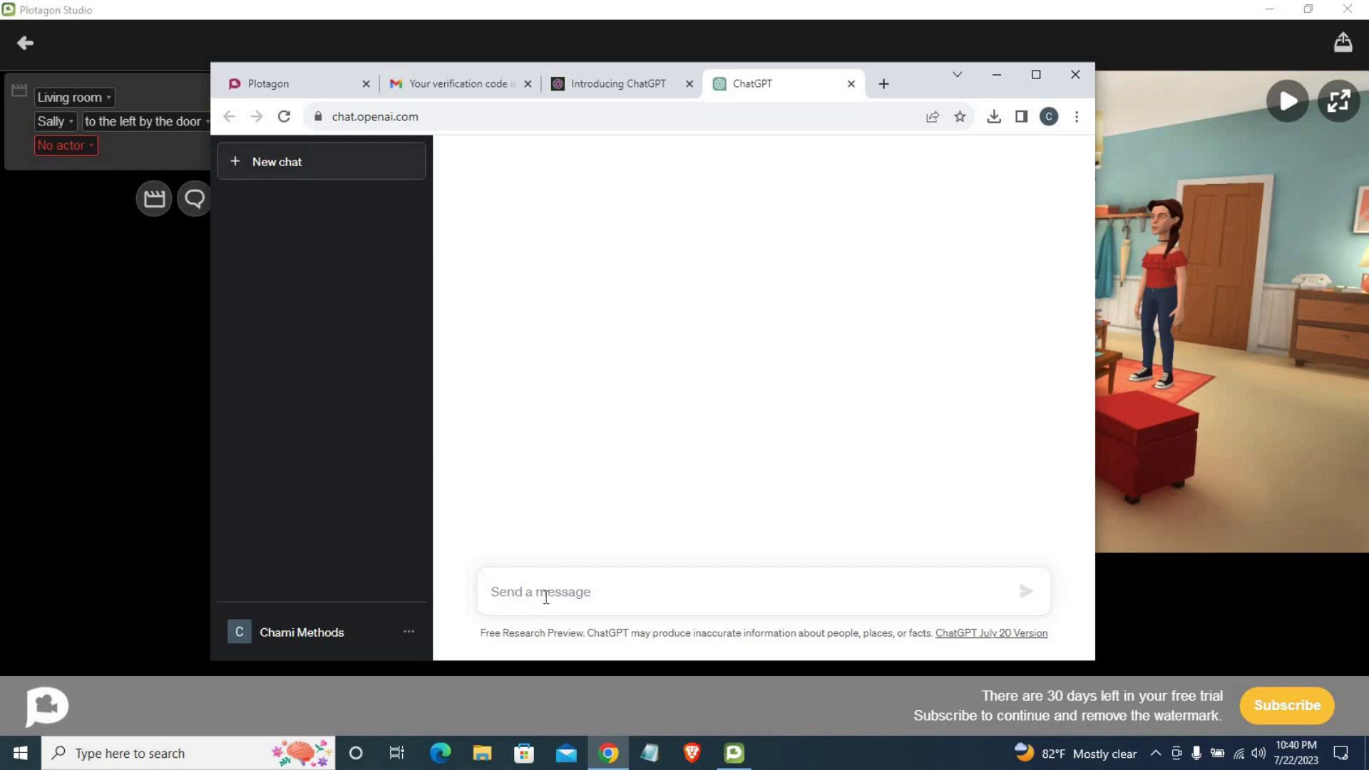
left_click(1036, 74)
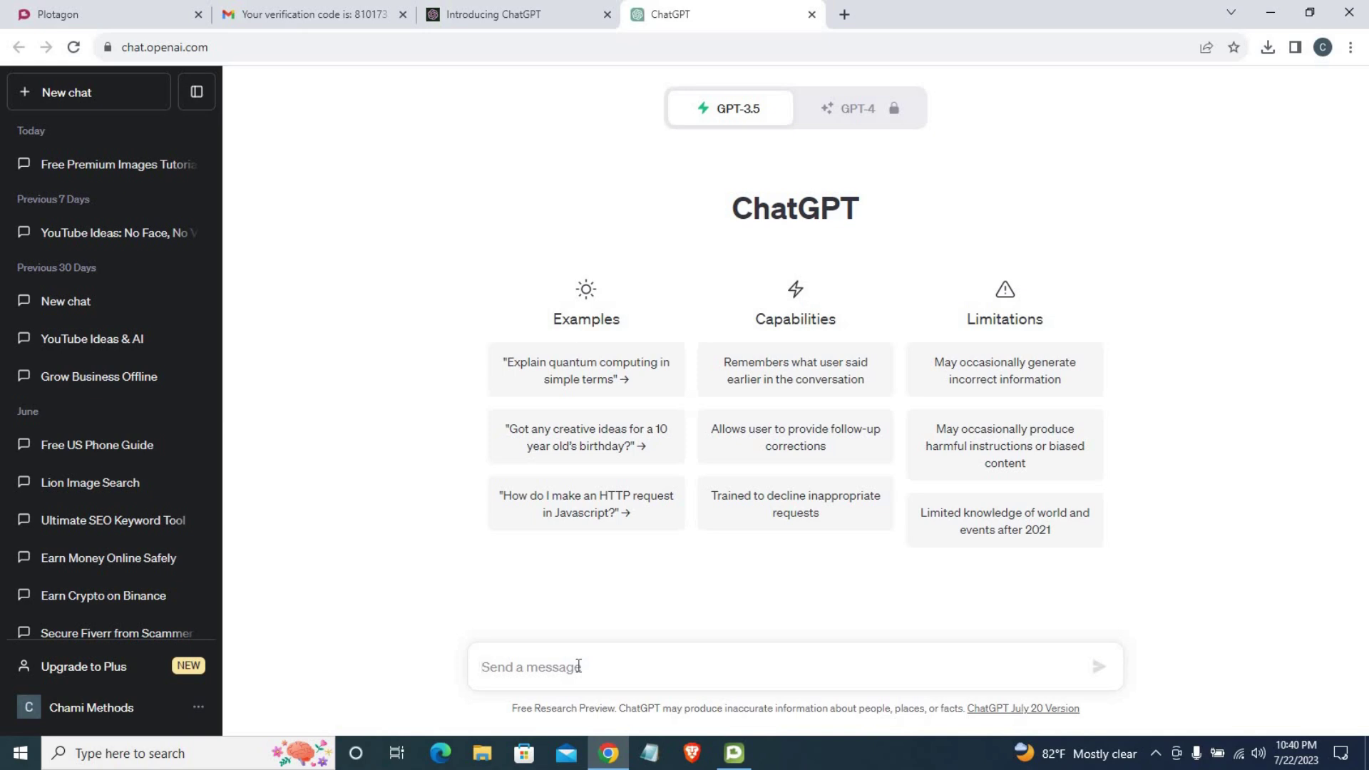
Step: Ask ChatGPT to 'Write a short conversation between husband and wife' and copy the husband's first line
type("W")
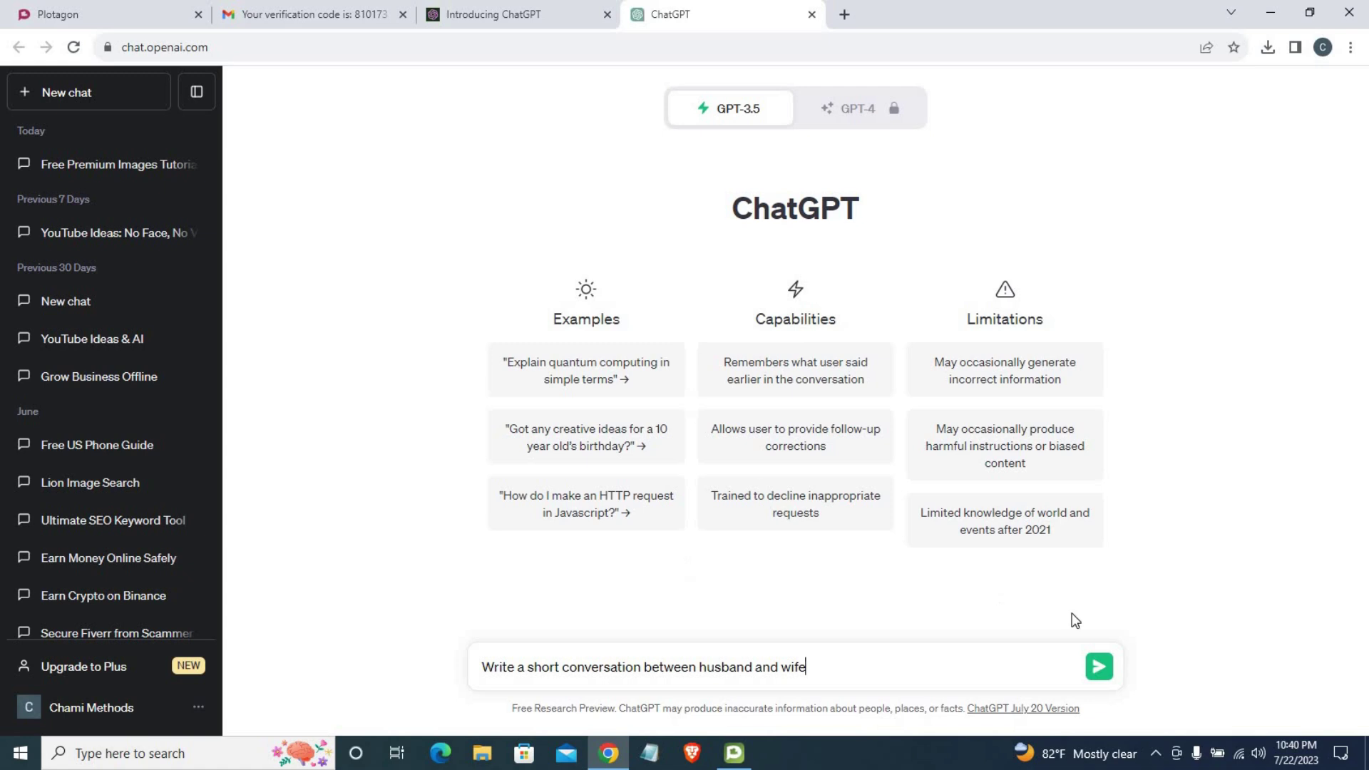
left_click(1097, 668)
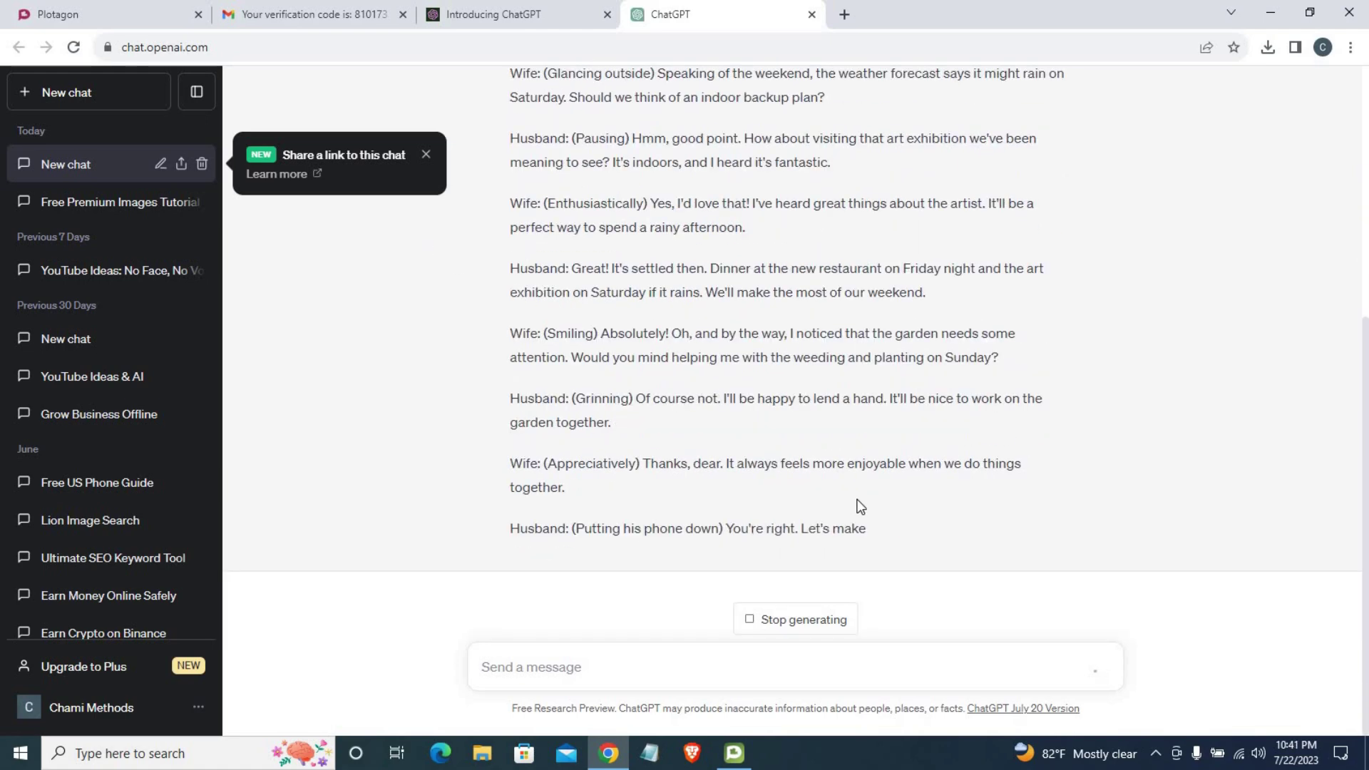
scroll(866, 504, "up", 7)
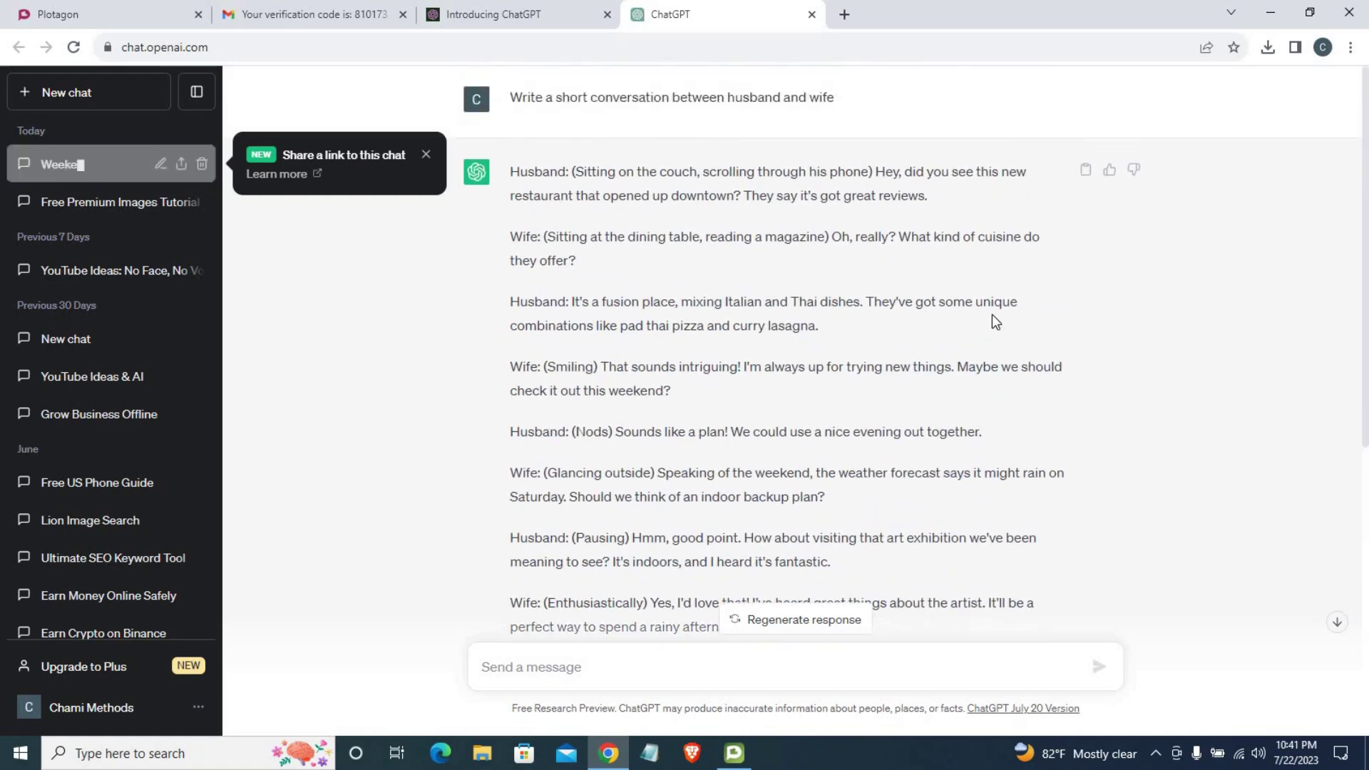
left_click_drag(884, 166, 903, 195)
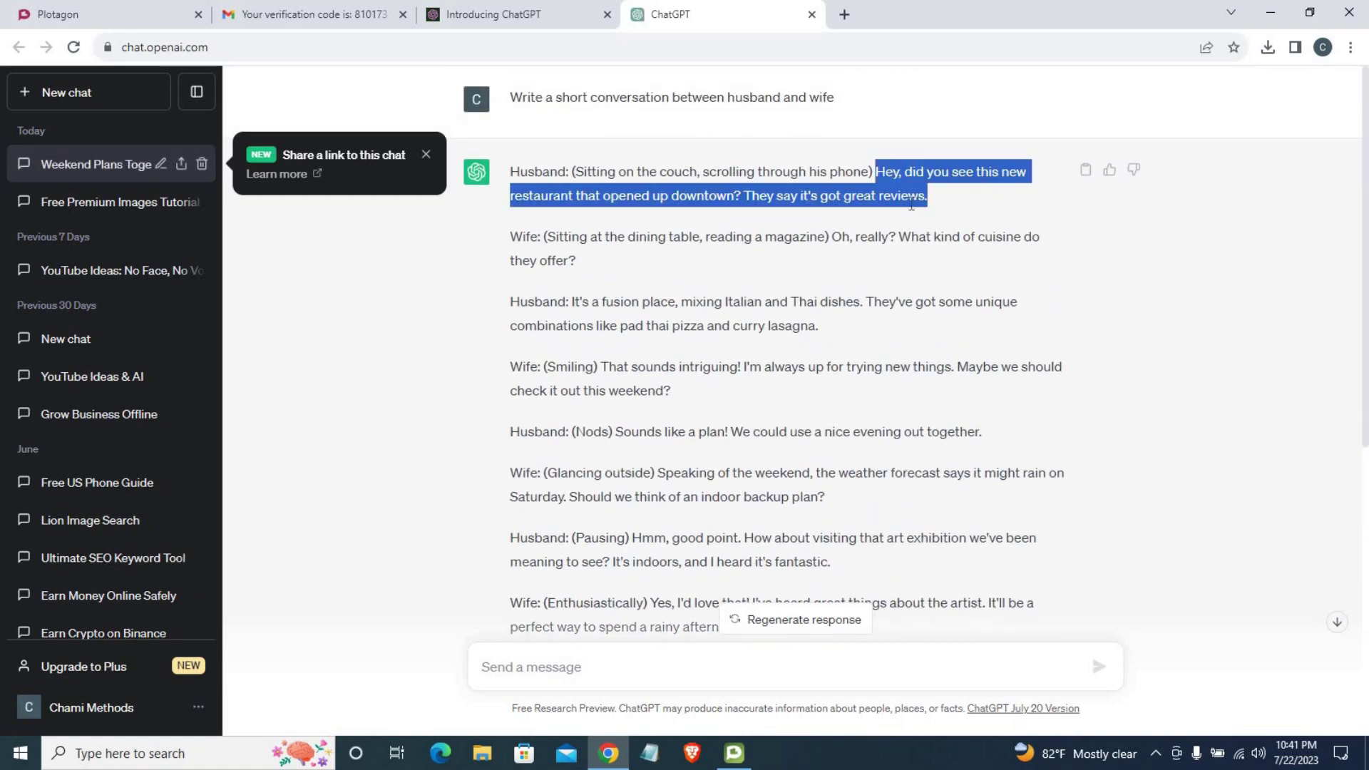
right_click(912, 205)
right_click(934, 217)
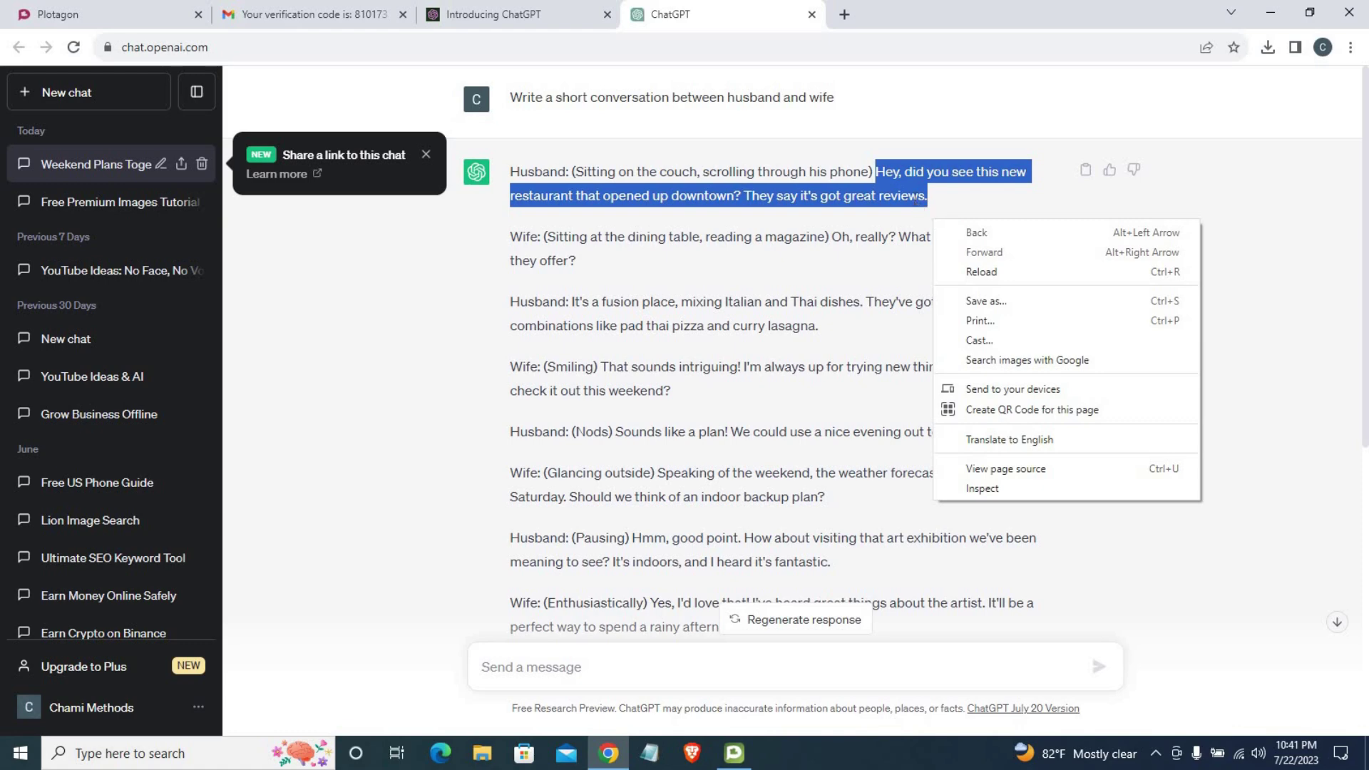
right_click(916, 205)
left_click(929, 214)
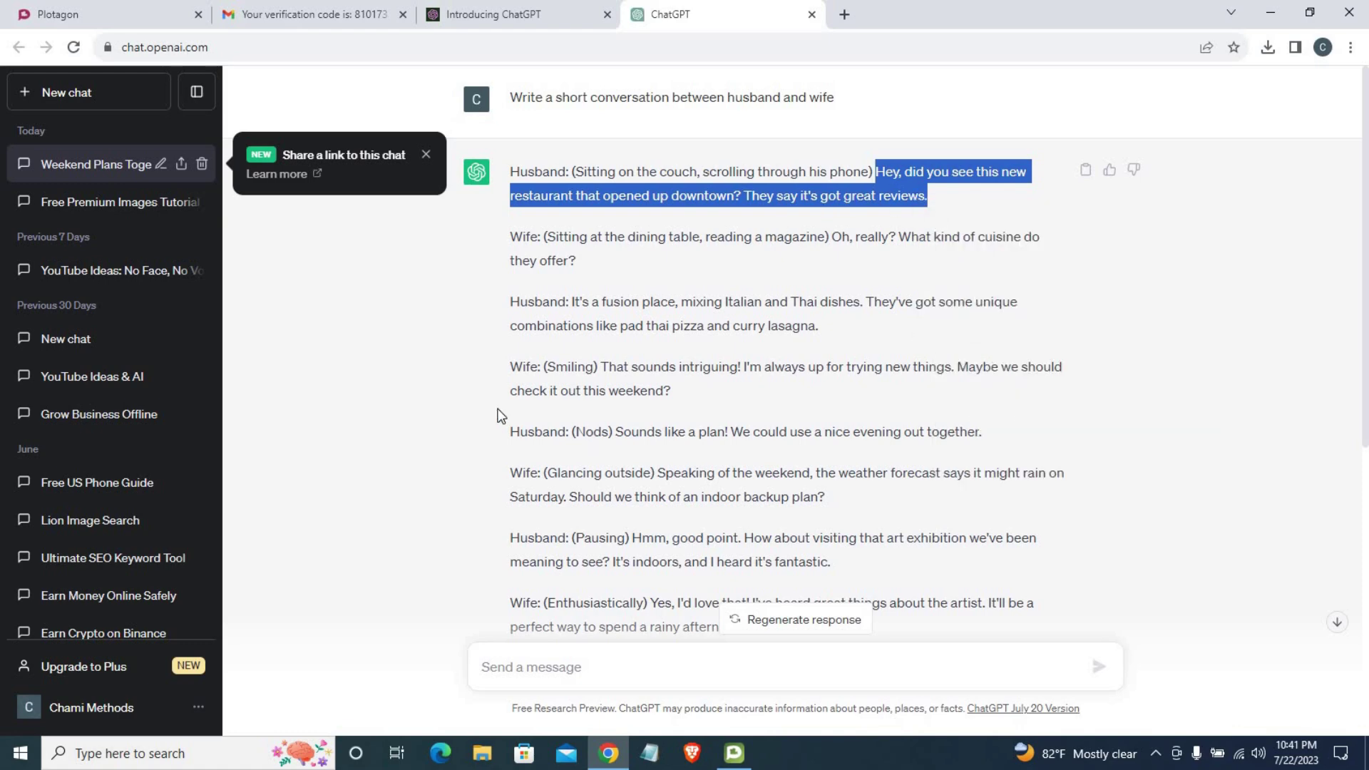
Step: Back in Plotagon, add a camera line moving right from sofa (right), aimed at sofa (left)
left_click(734, 753)
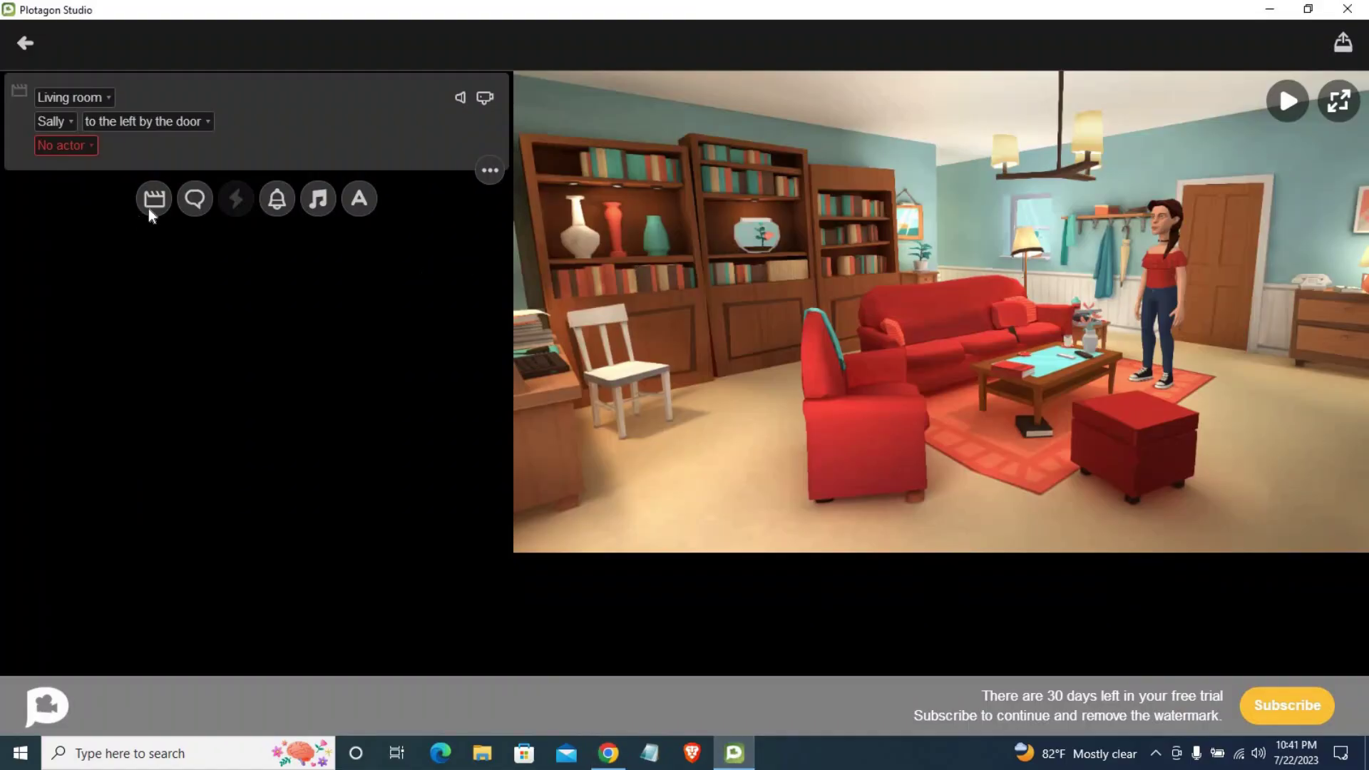
left_click(486, 98)
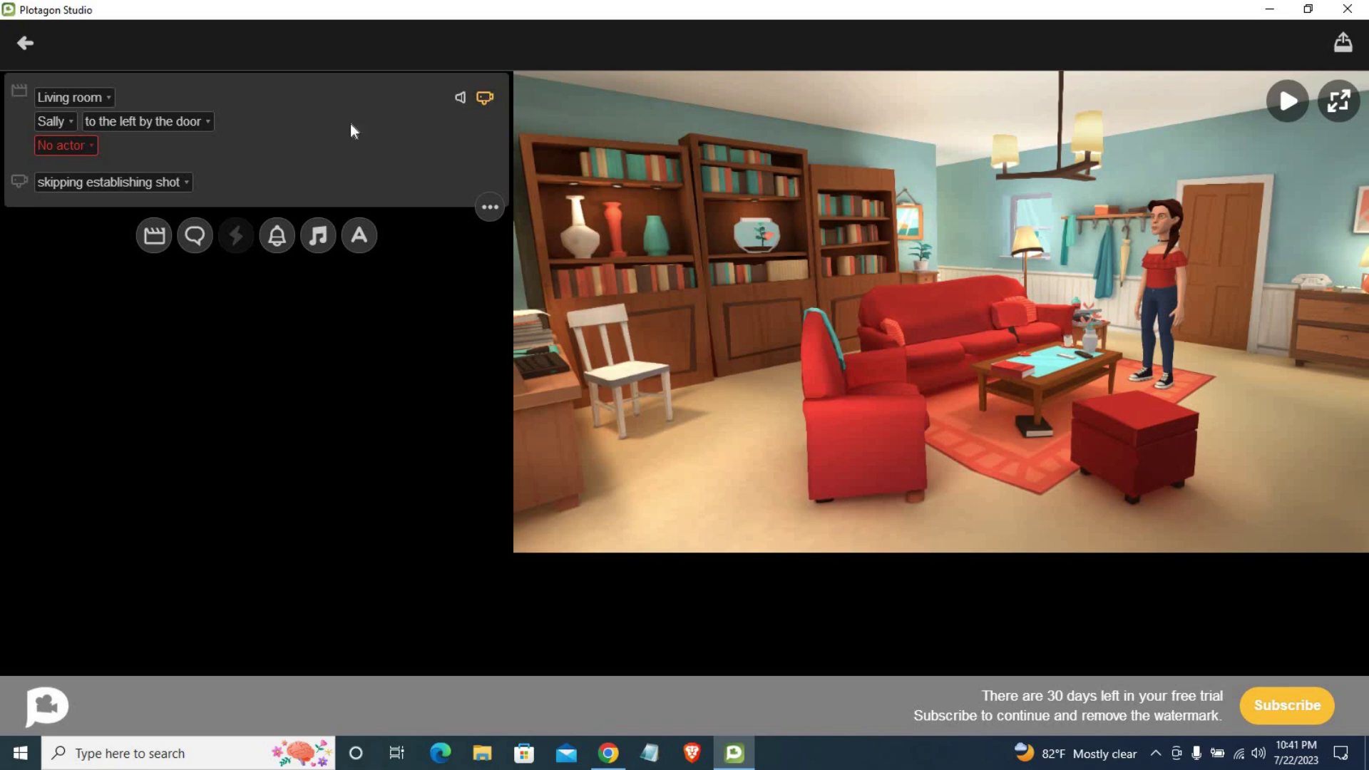
left_click(80, 183)
left_click(88, 212)
left_click(98, 182)
left_click(91, 258)
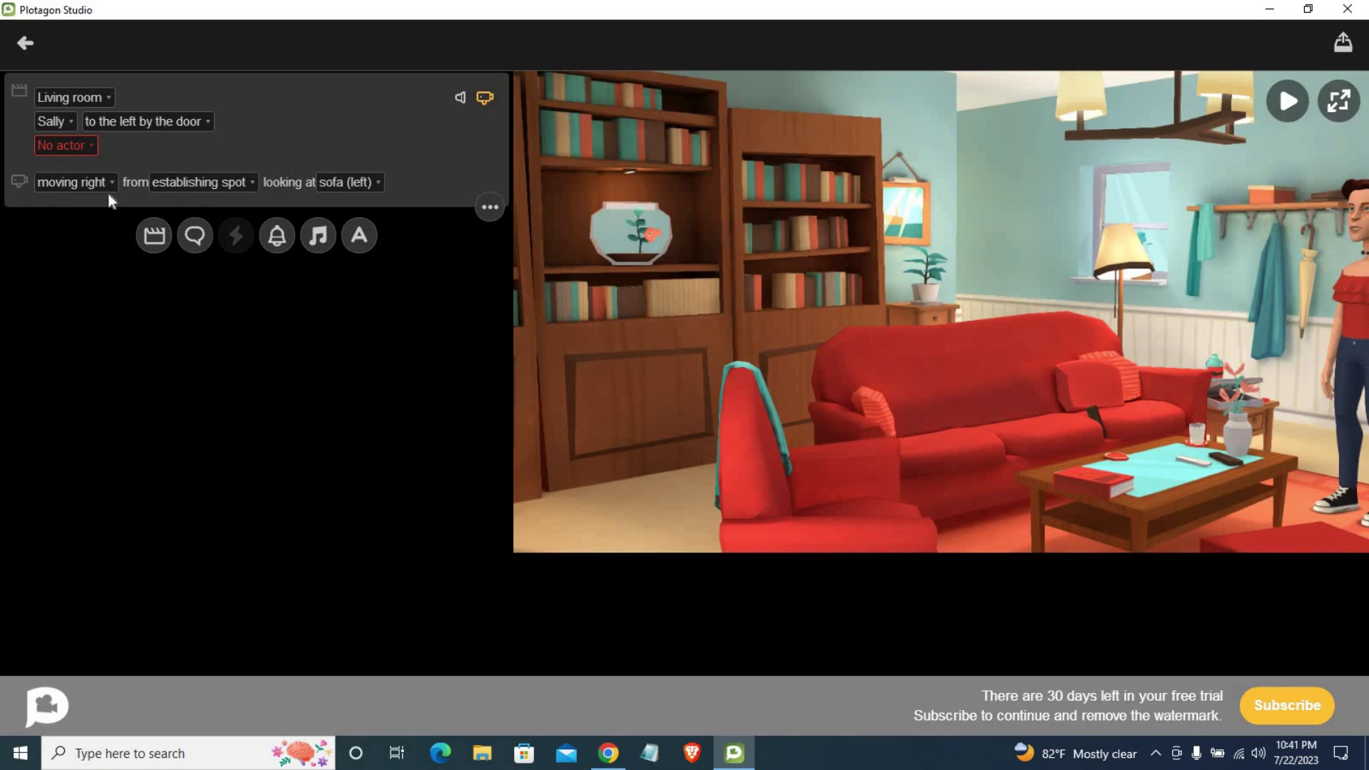
left_click(357, 182)
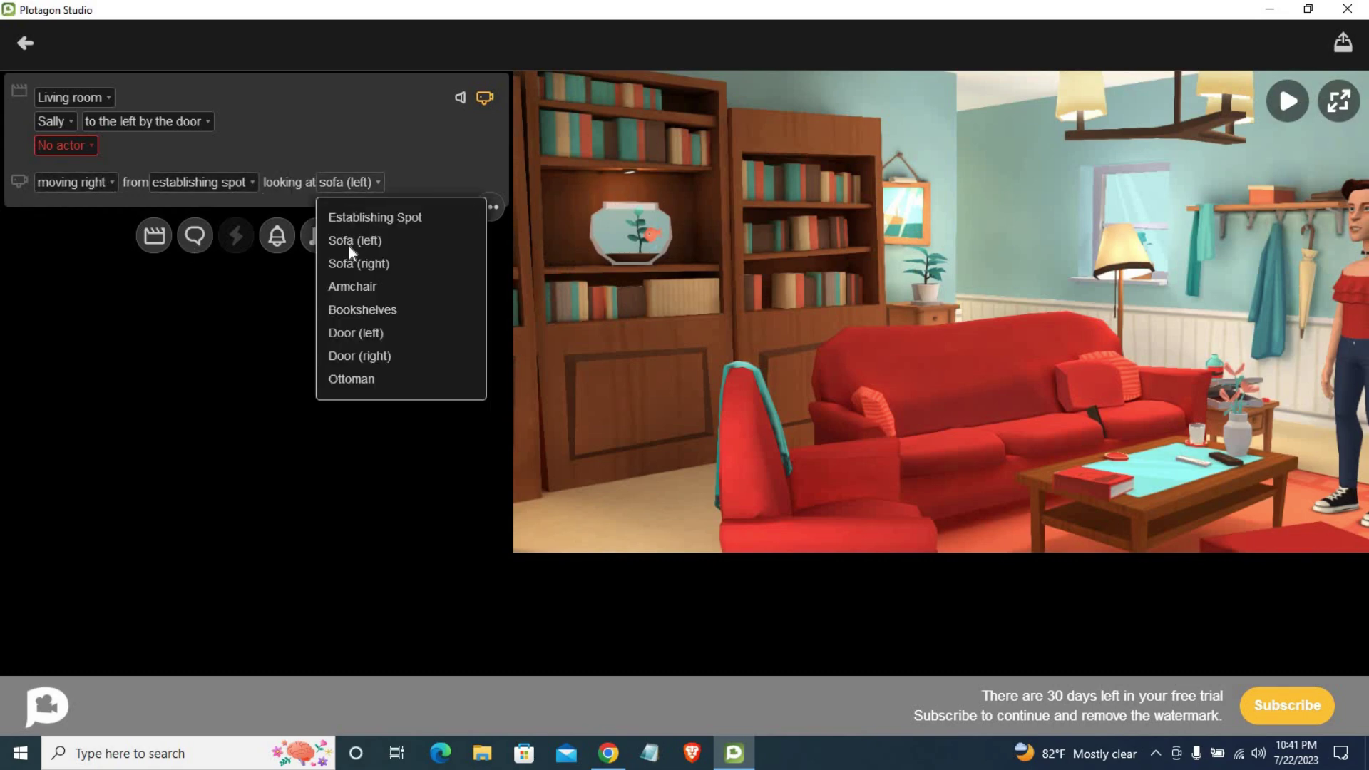
left_click(349, 240)
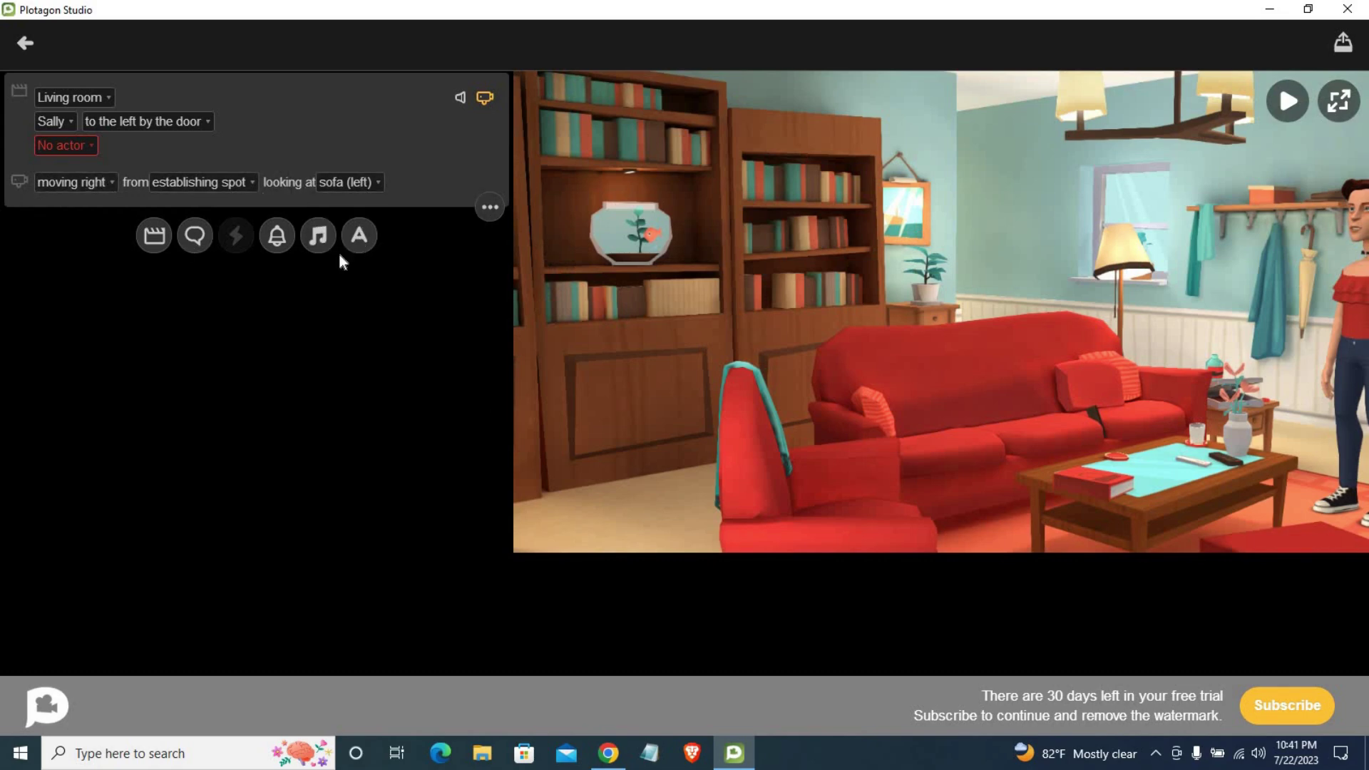
left_click(225, 186)
left_click(222, 263)
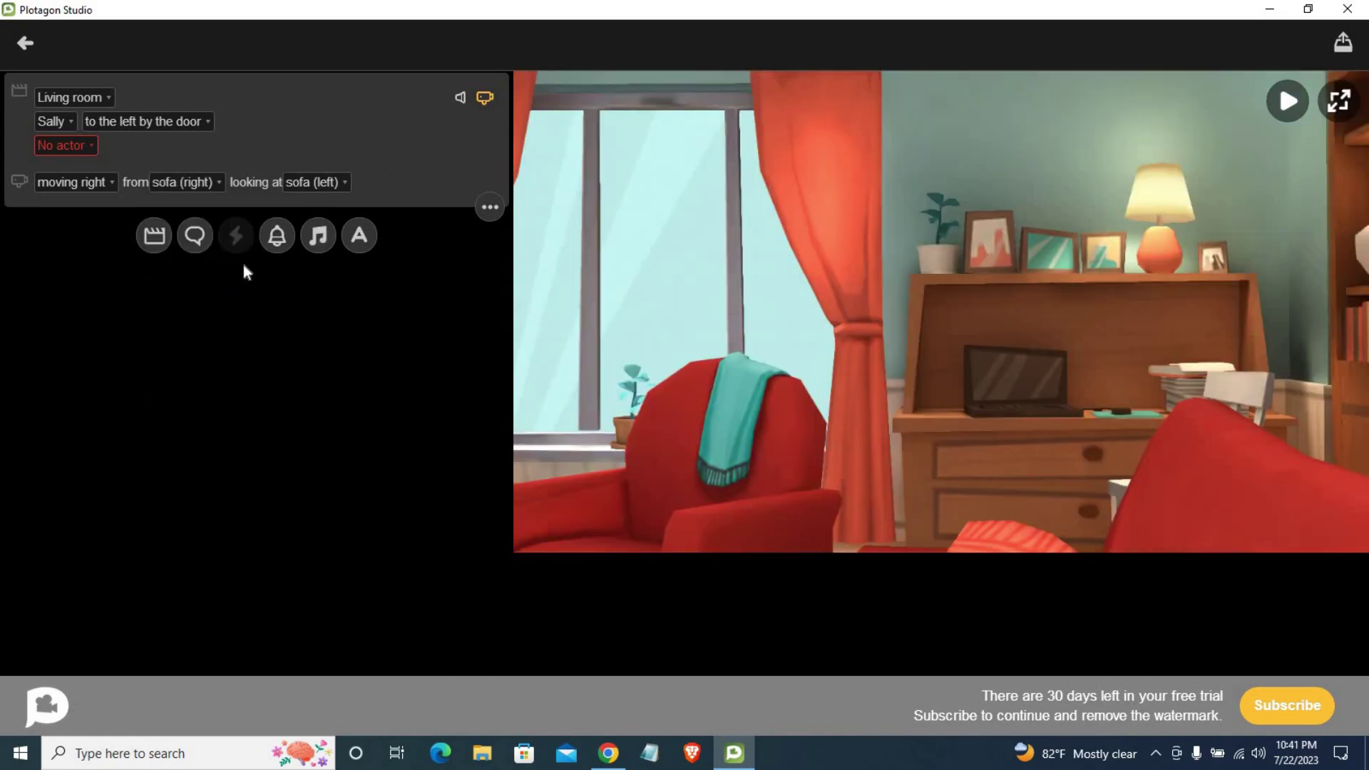
Step: Remove the camera line and reopen Sally's character picker, keeping Sally
left_click(488, 99)
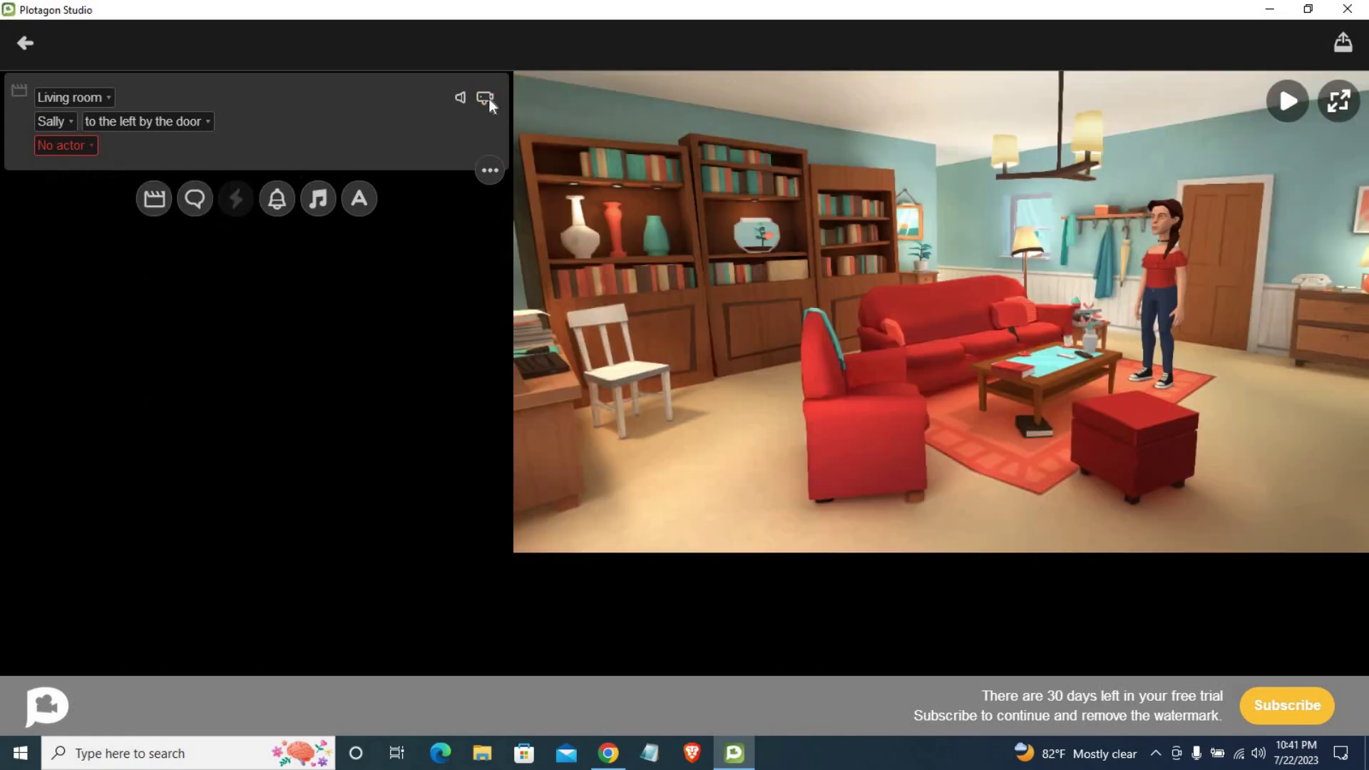
left_click(63, 118)
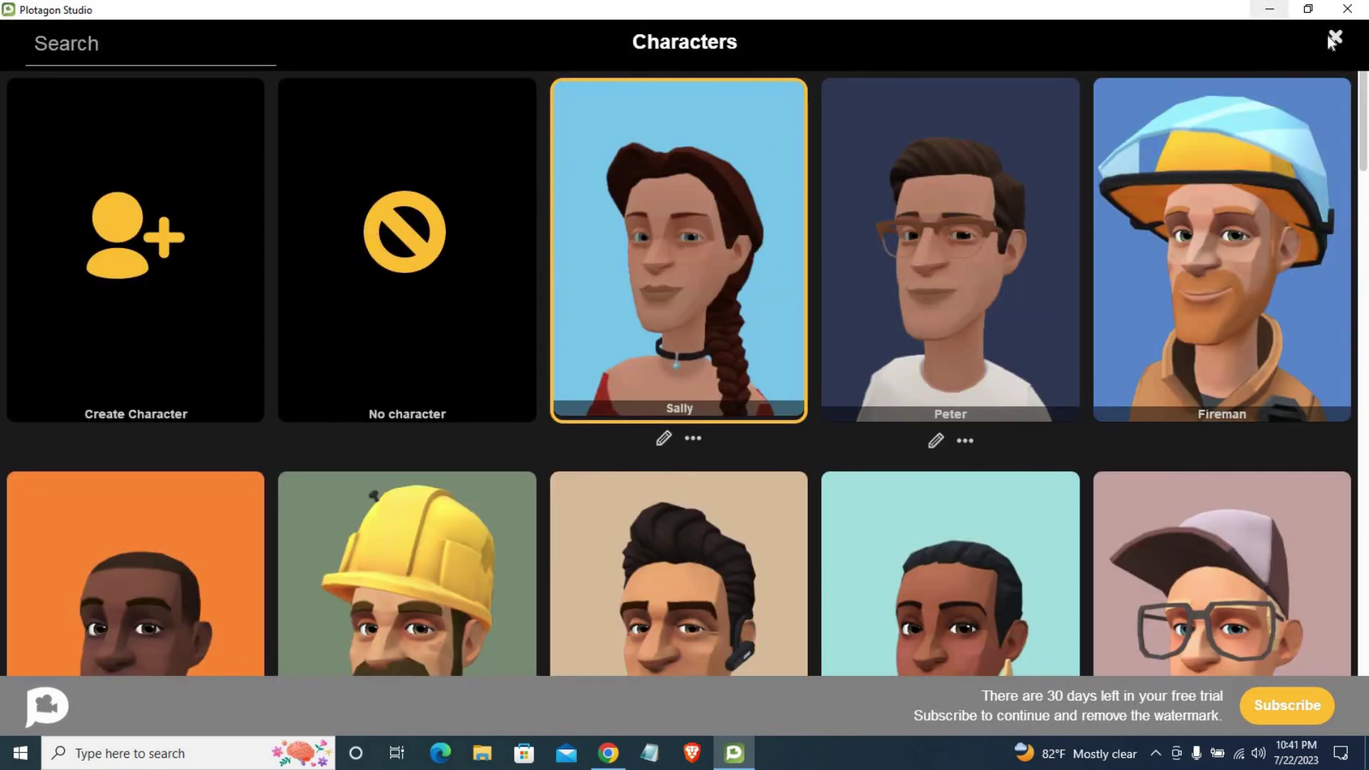
left_click(408, 136)
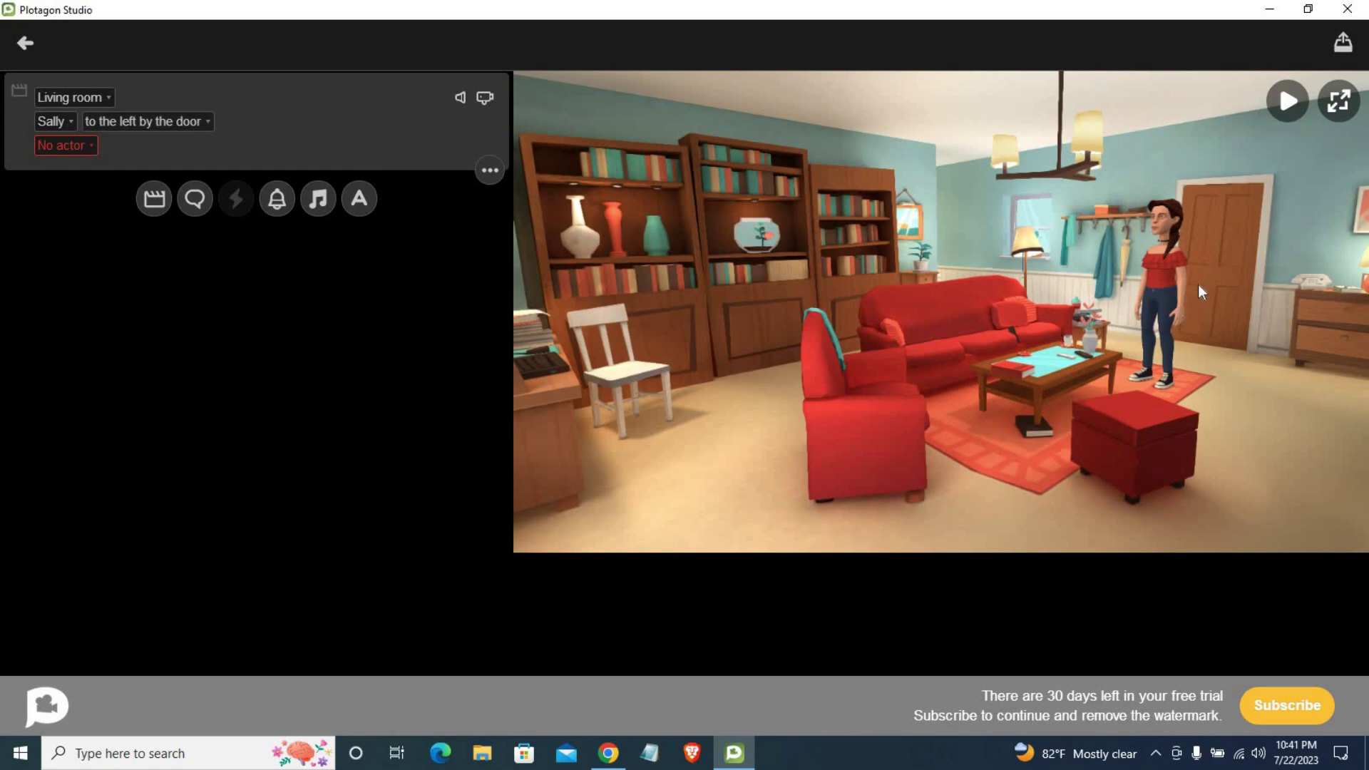
Step: Try Sofa (left), Armchair and Ottoman for Sally, finally placing her at Door (right)
left_click(200, 124)
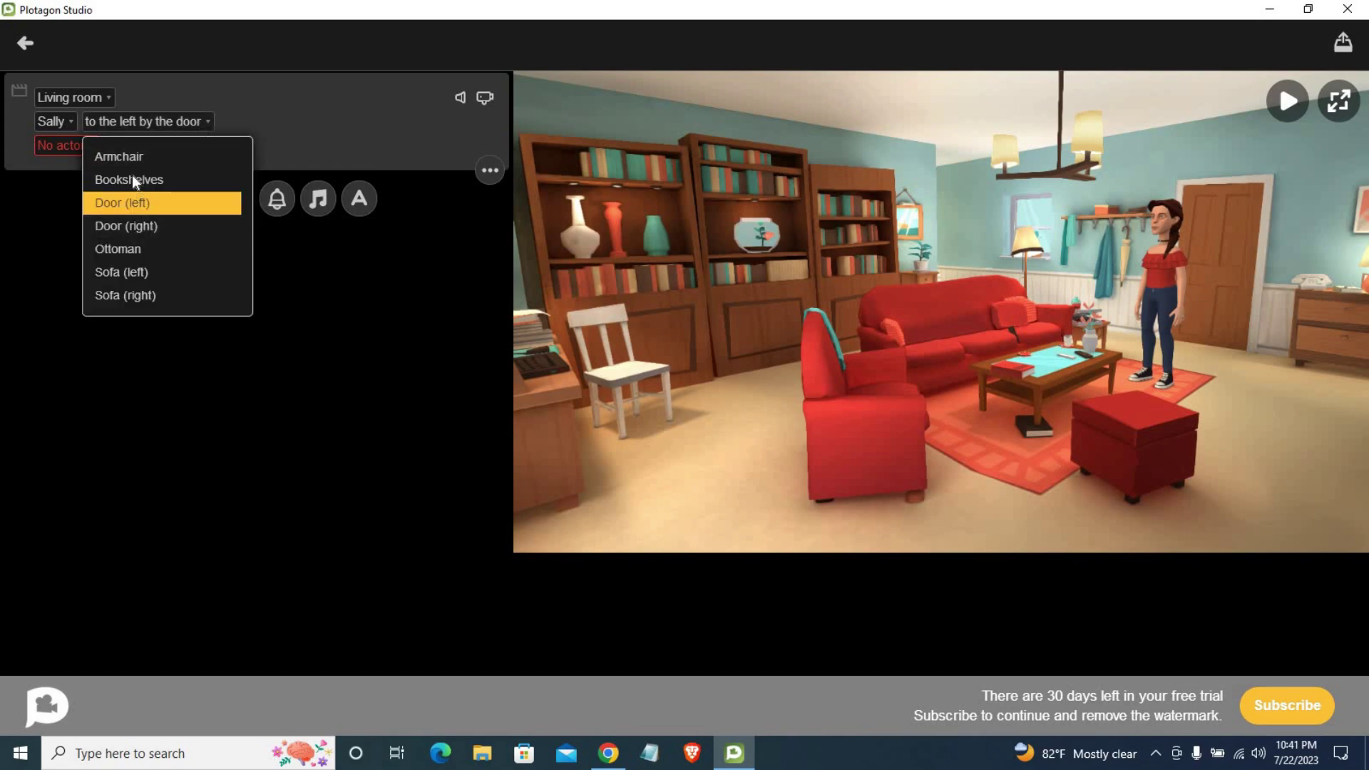
left_click(129, 270)
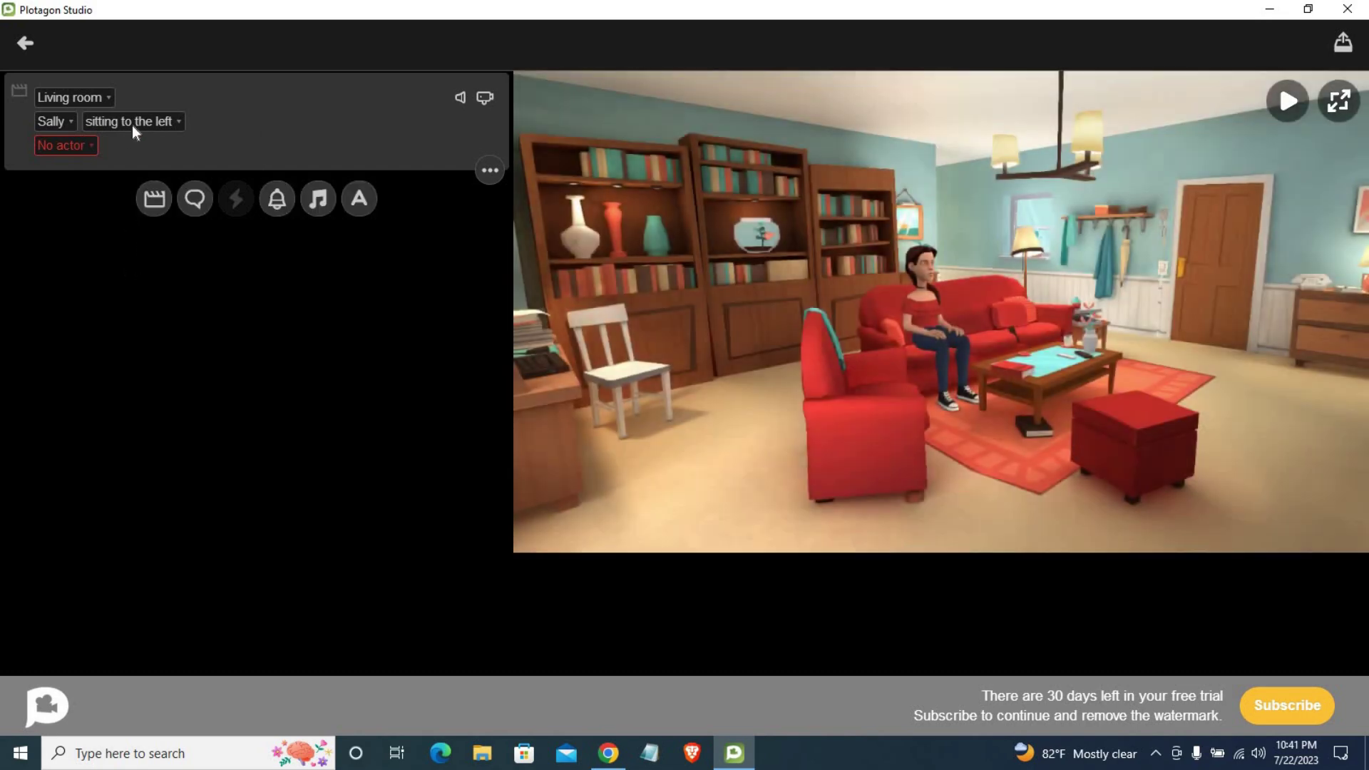
left_click(134, 123)
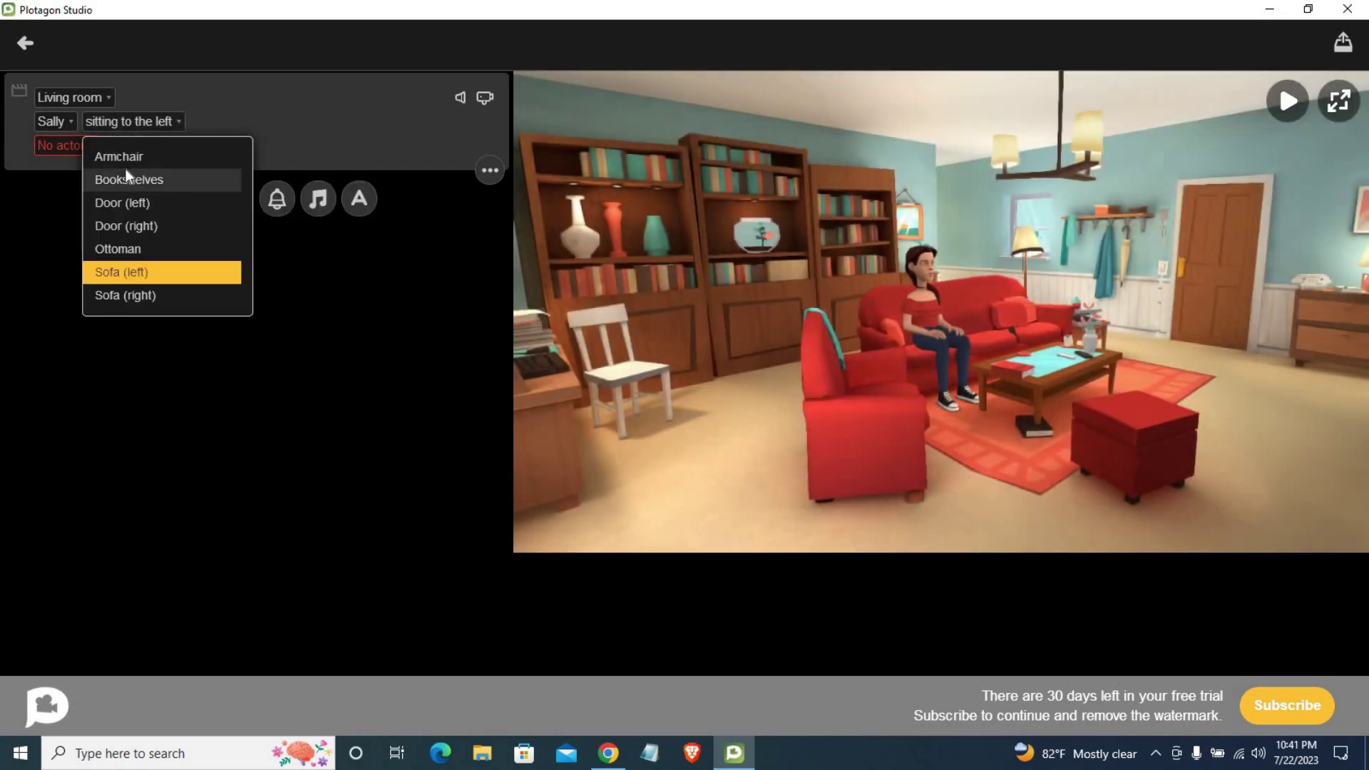
left_click(129, 169)
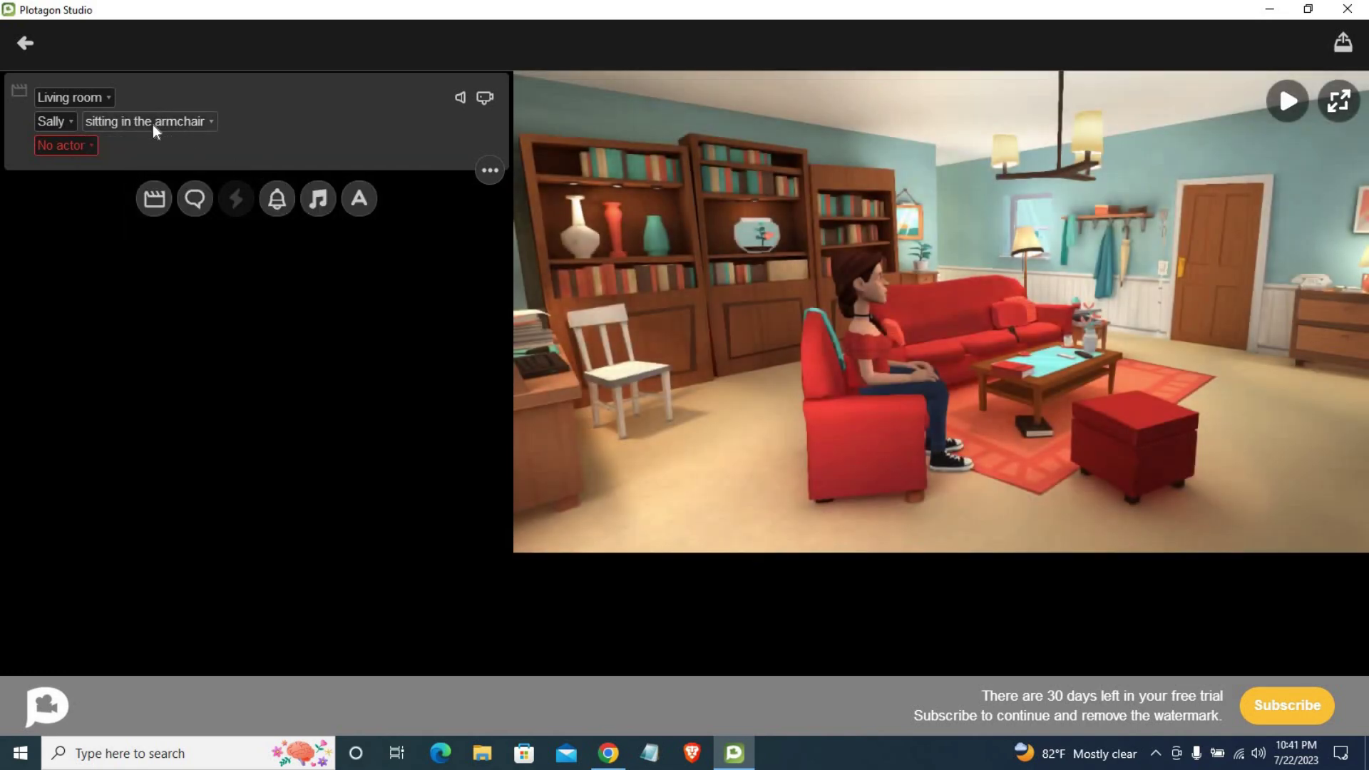
left_click(153, 123)
left_click(119, 248)
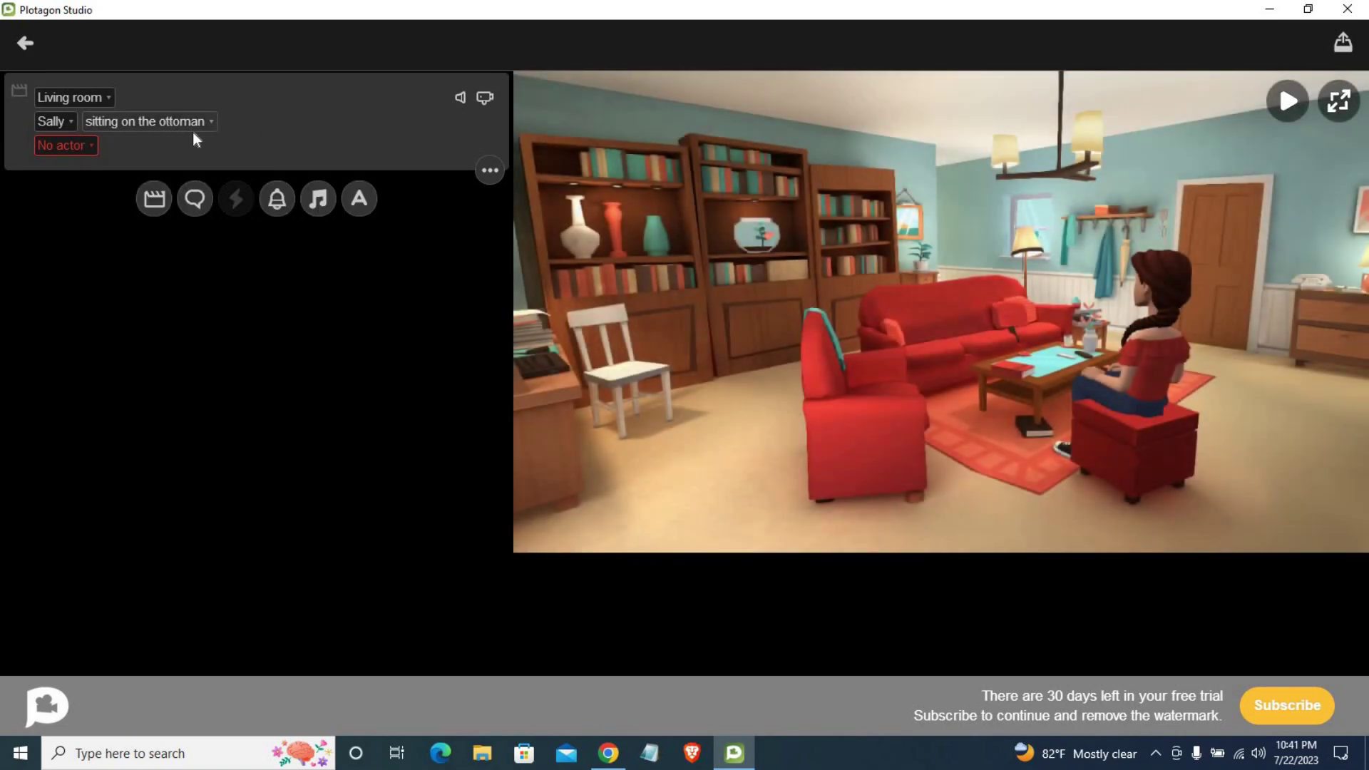
left_click(187, 122)
left_click(164, 156)
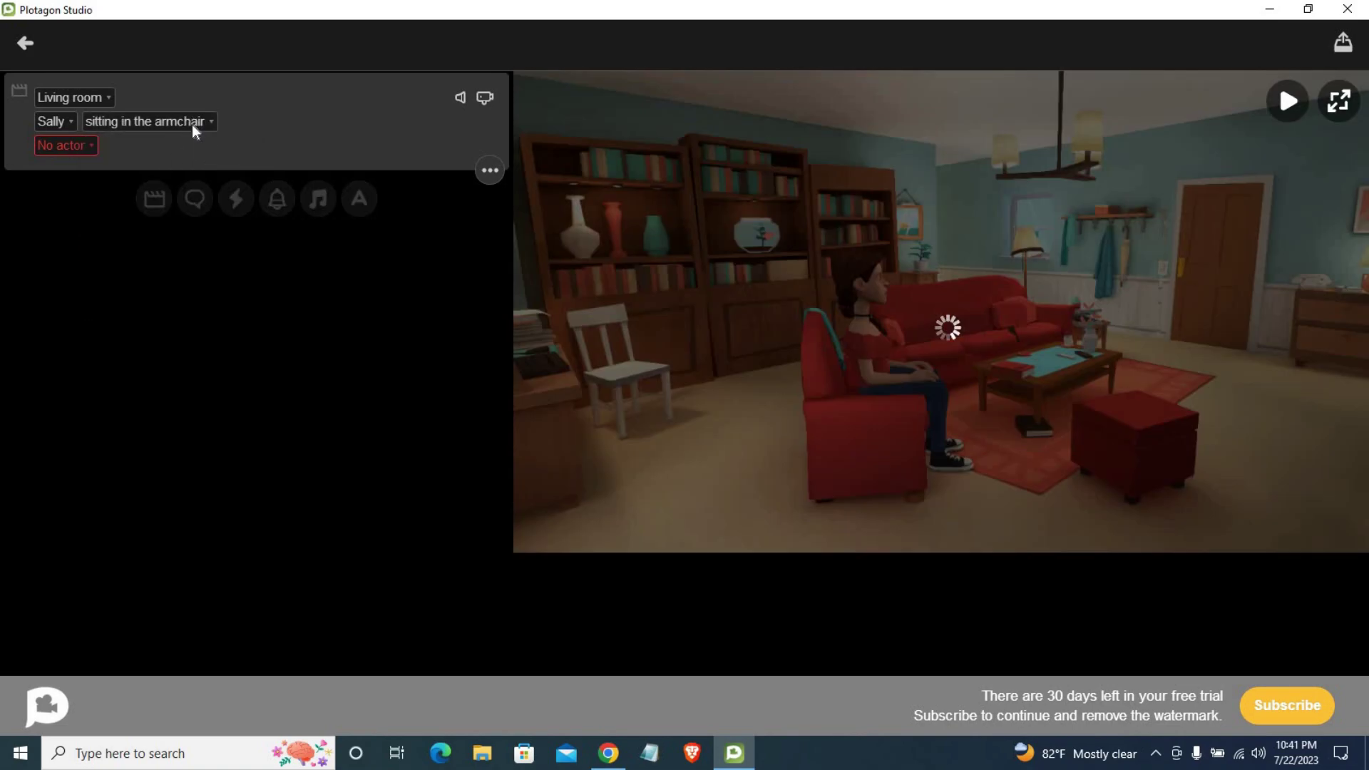
left_click(191, 122)
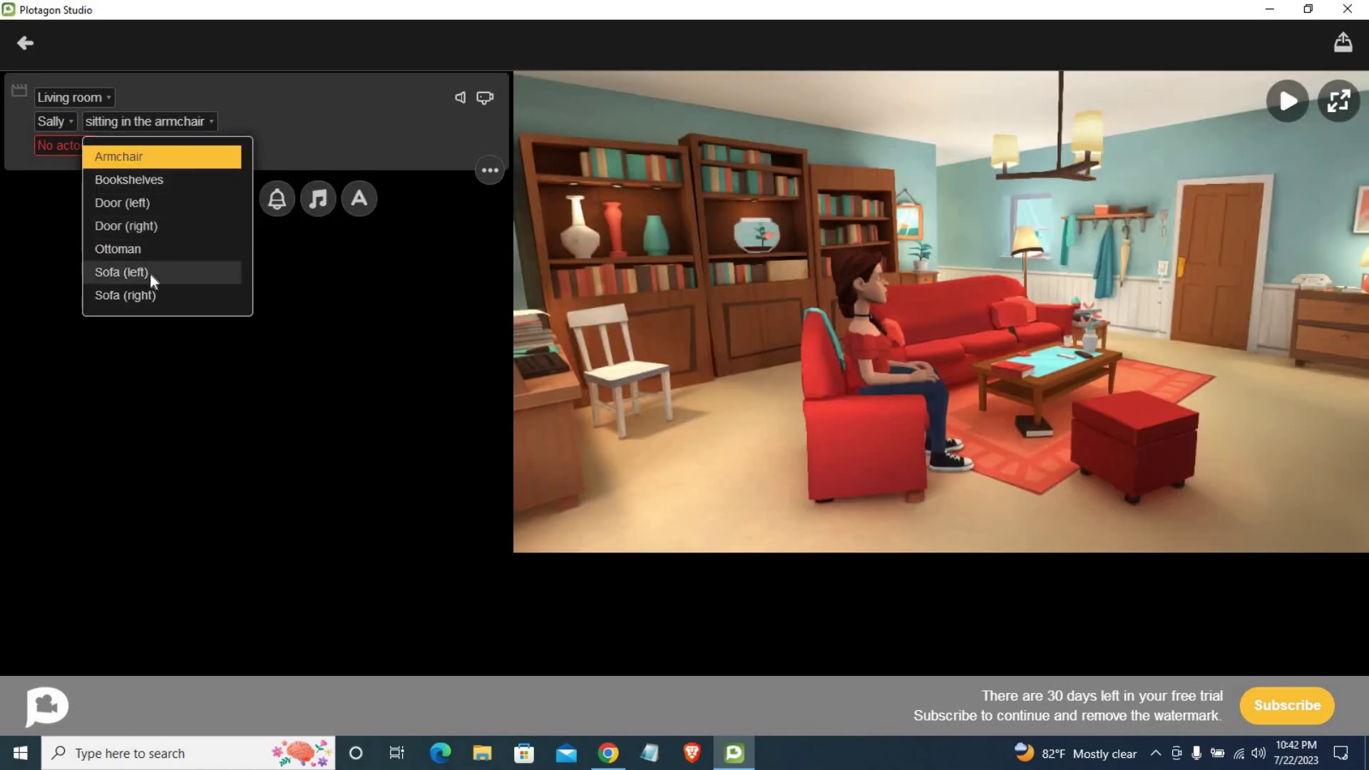
left_click(144, 227)
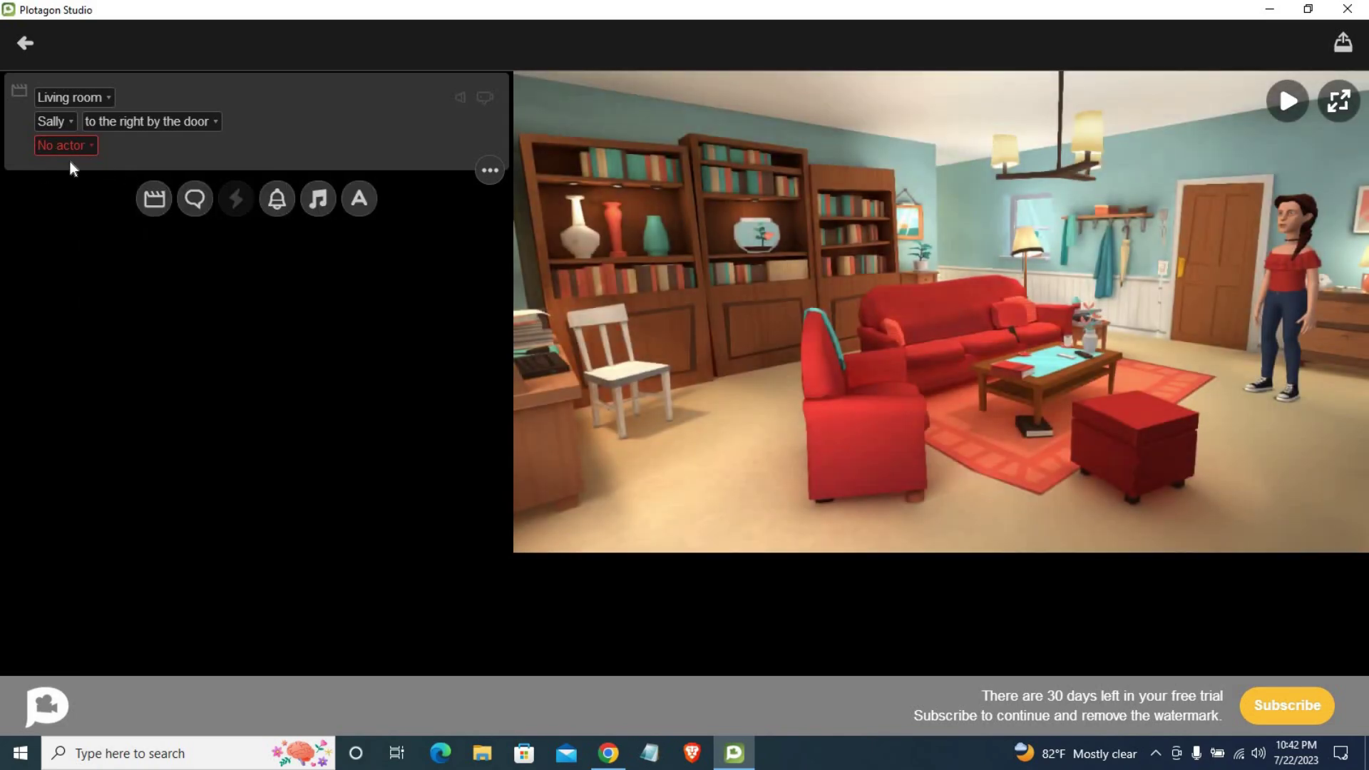
Step: Add a dialogue line and cast Peter as the second actor on Sofa (left)
left_click(193, 202)
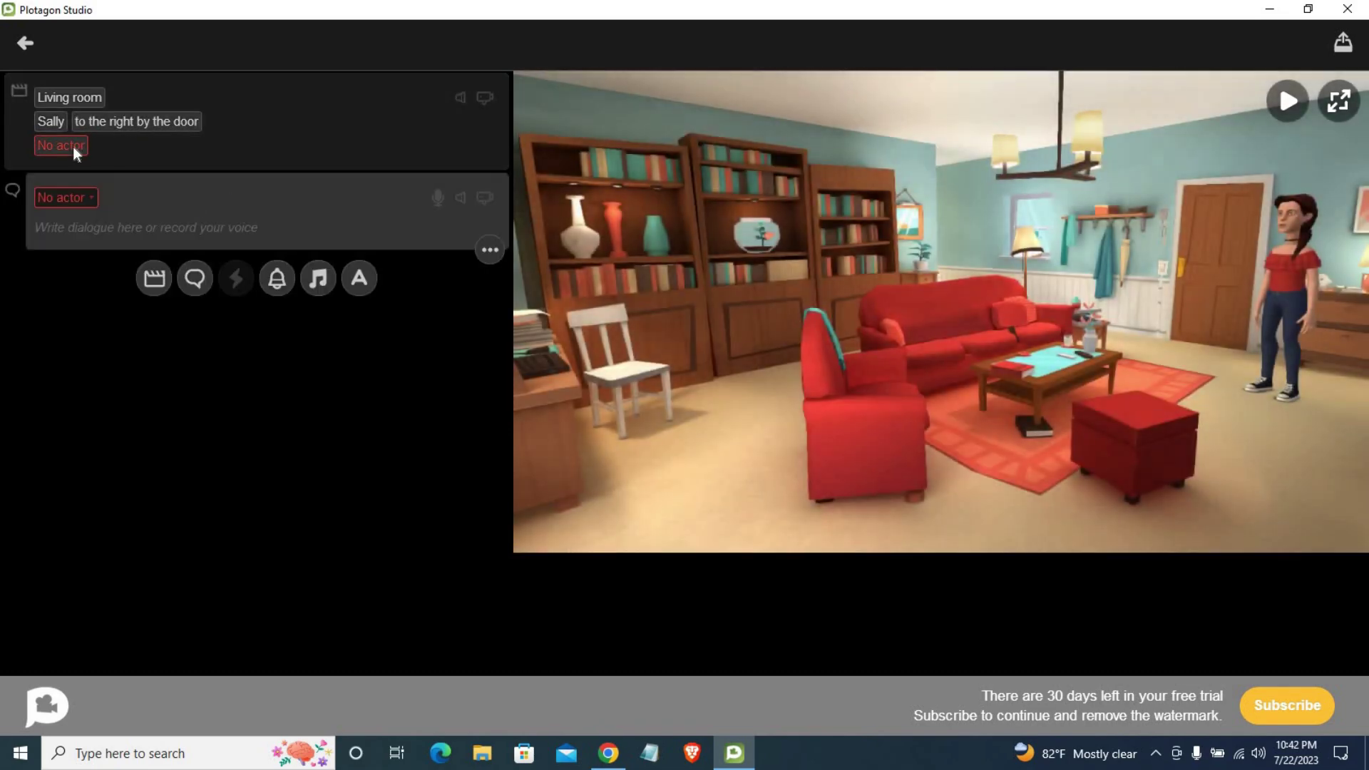
left_click(66, 148)
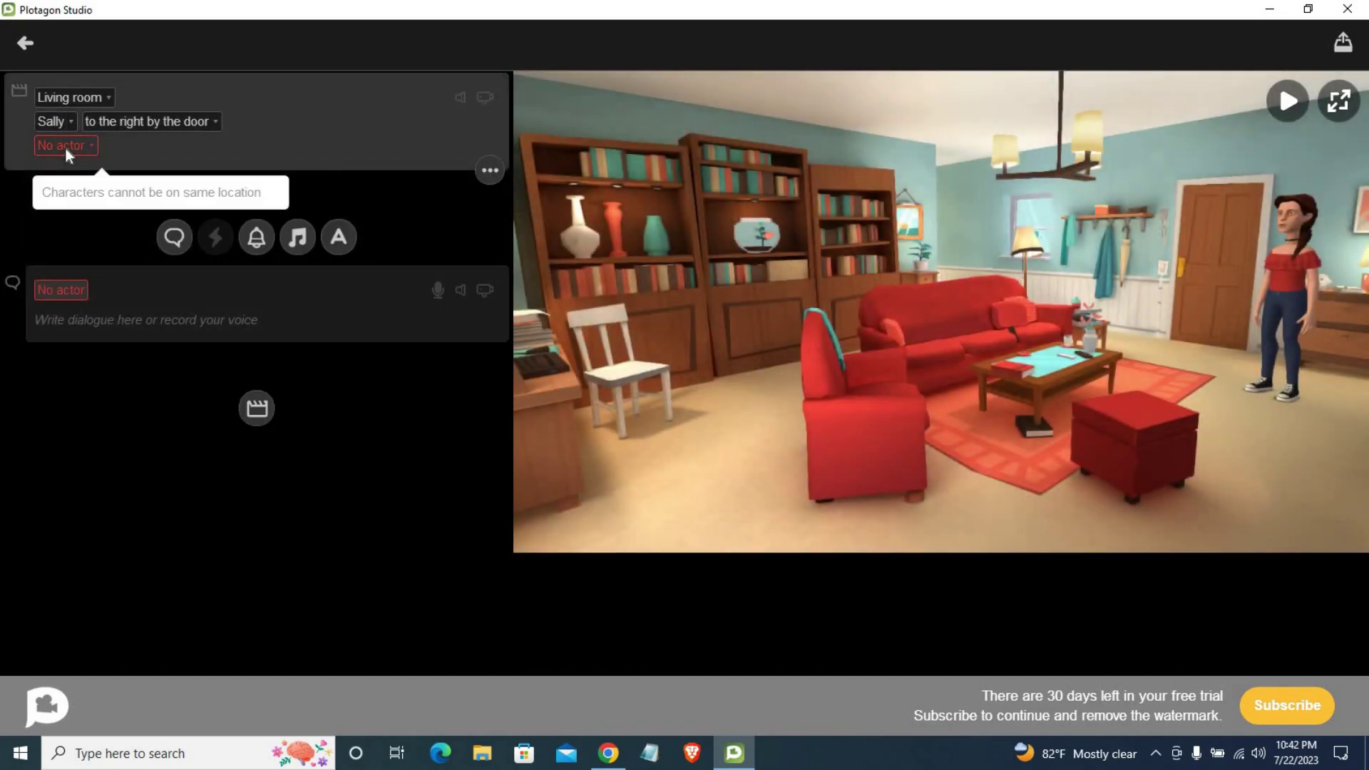
left_click(90, 147)
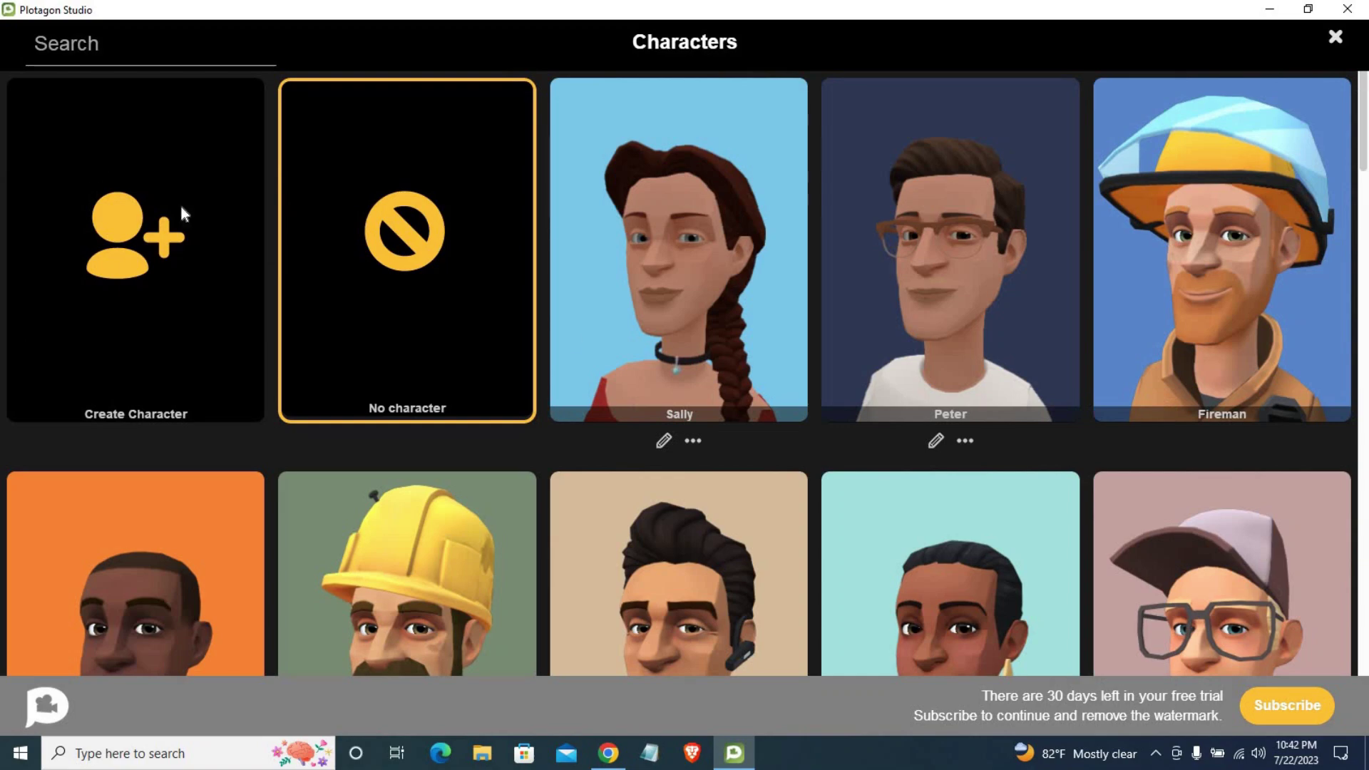
left_click(992, 209)
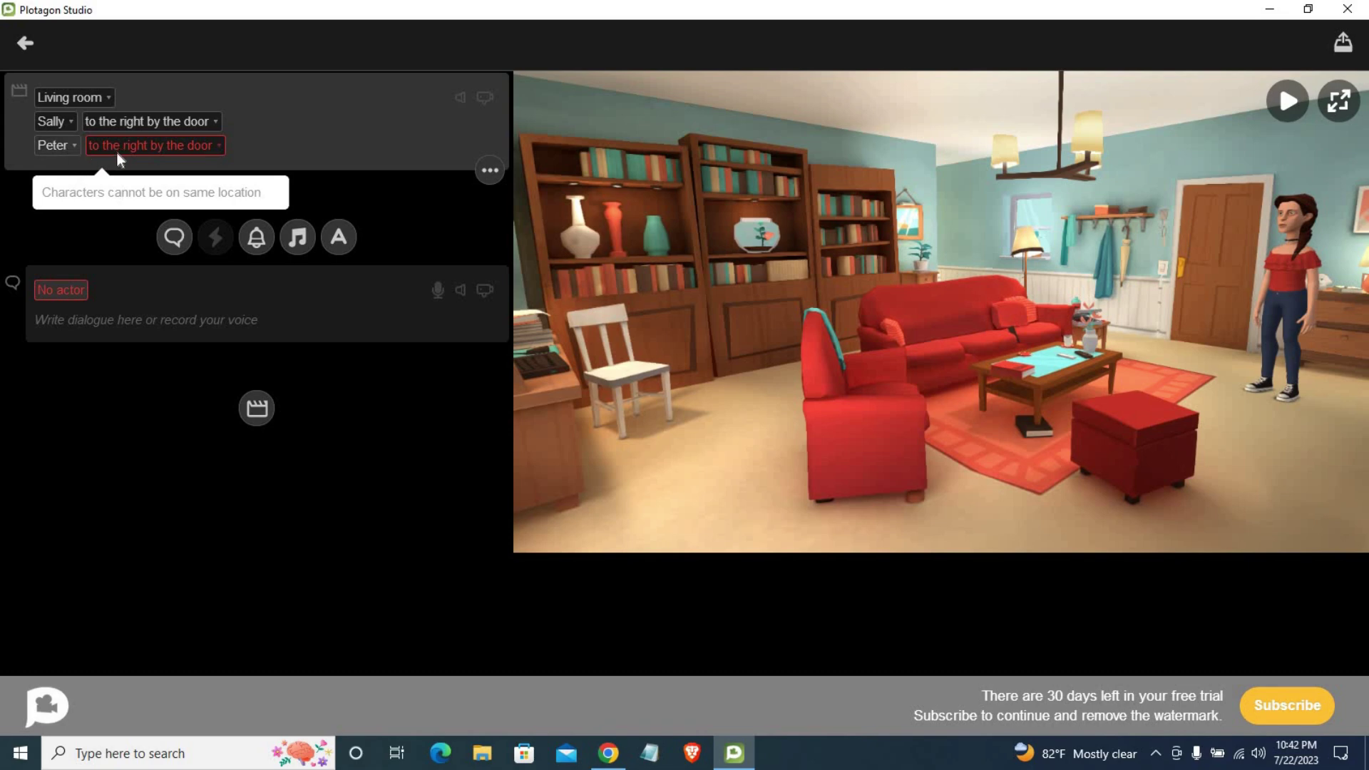
left_click(157, 148)
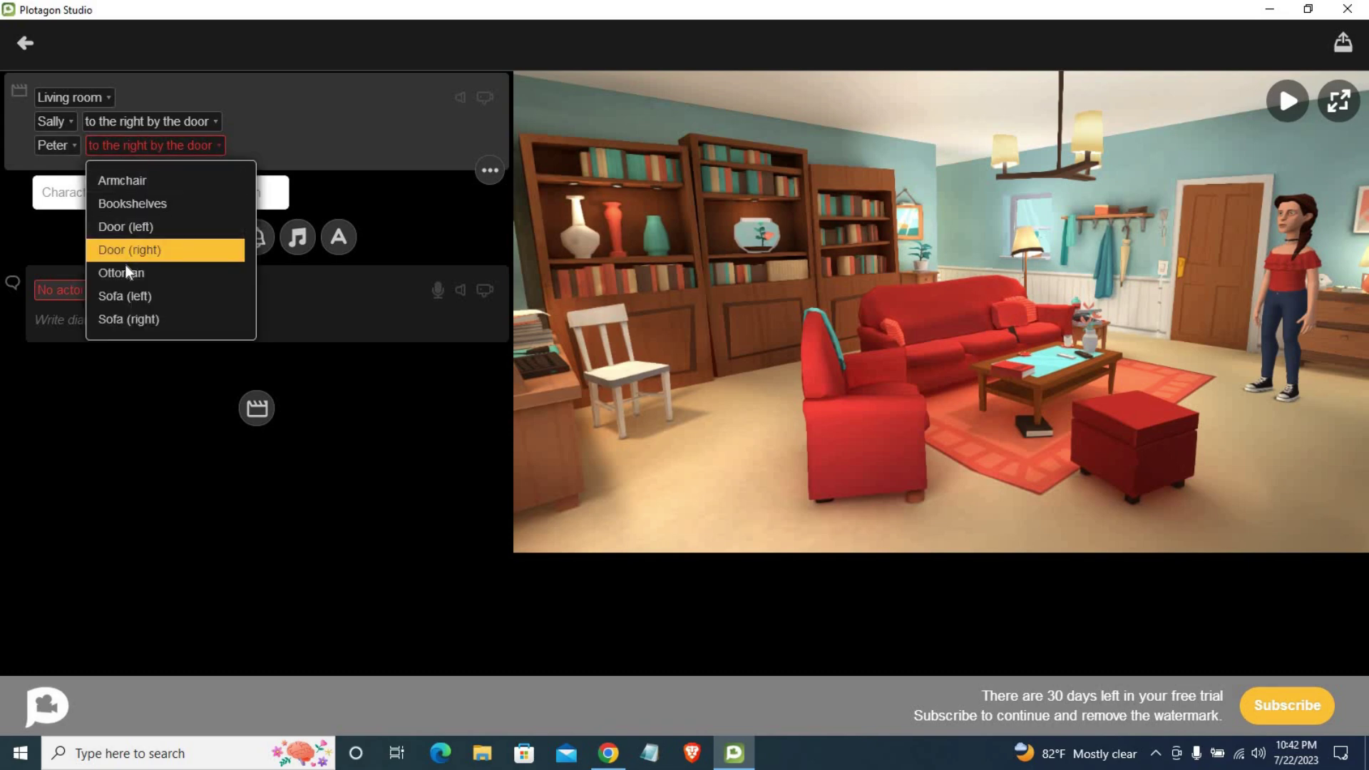
left_click(126, 298)
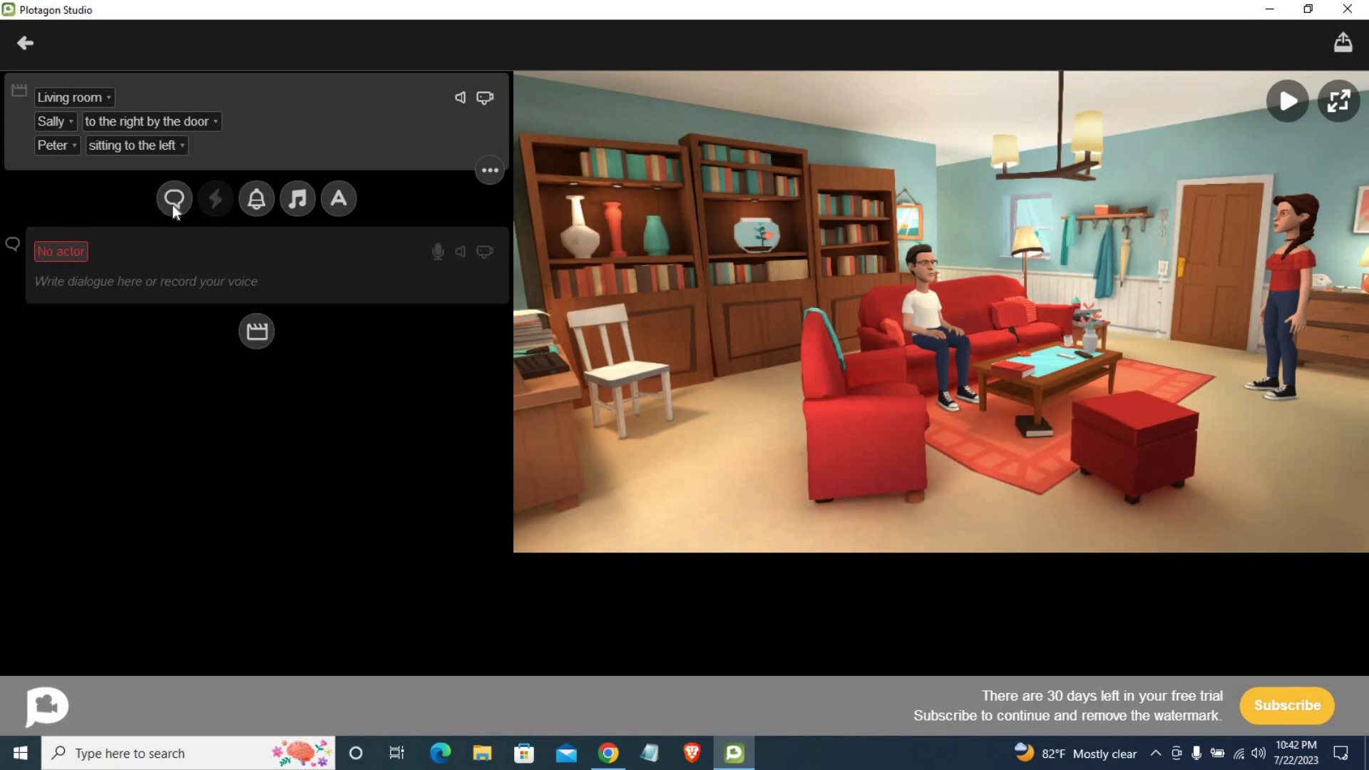
Step: Make Peter speak the pasted restaurant line, replacing the comma after 'Hey' with a period
left_click(62, 281)
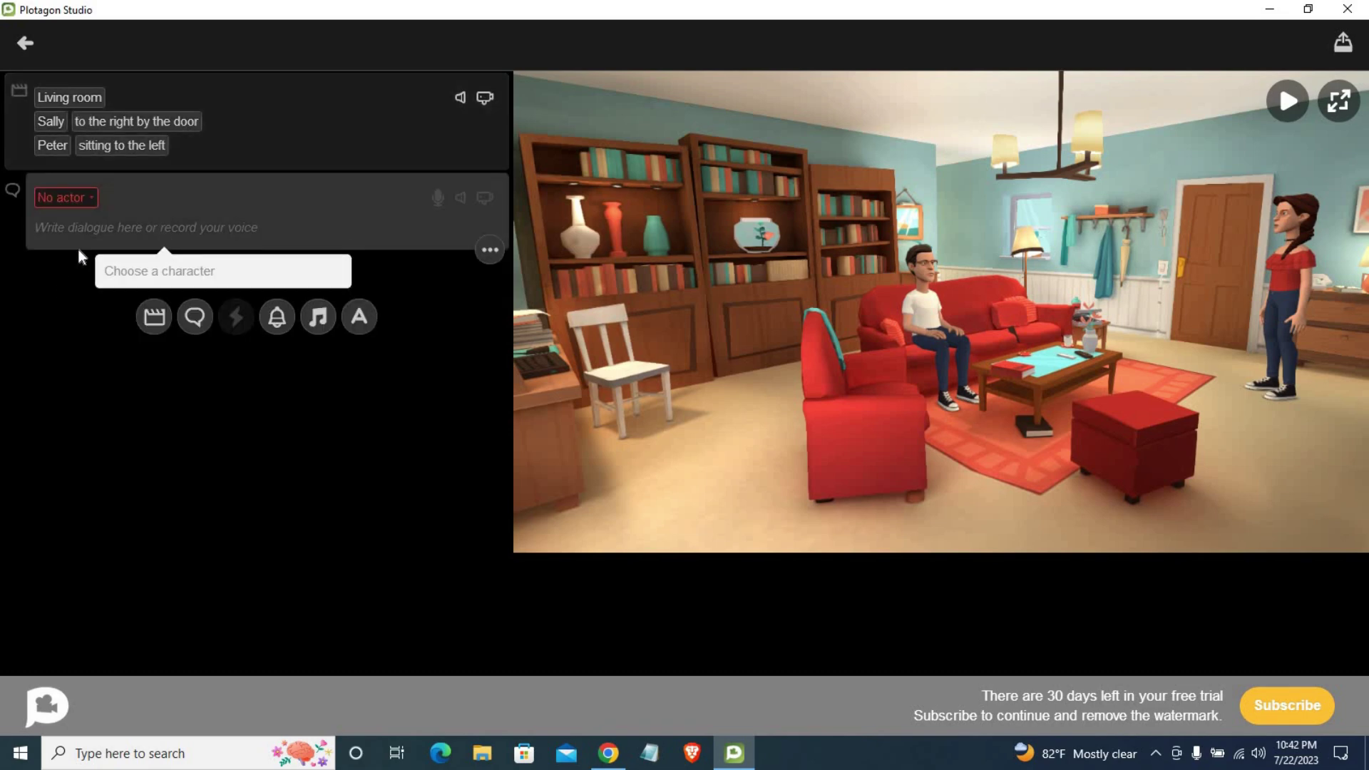
left_click(92, 198)
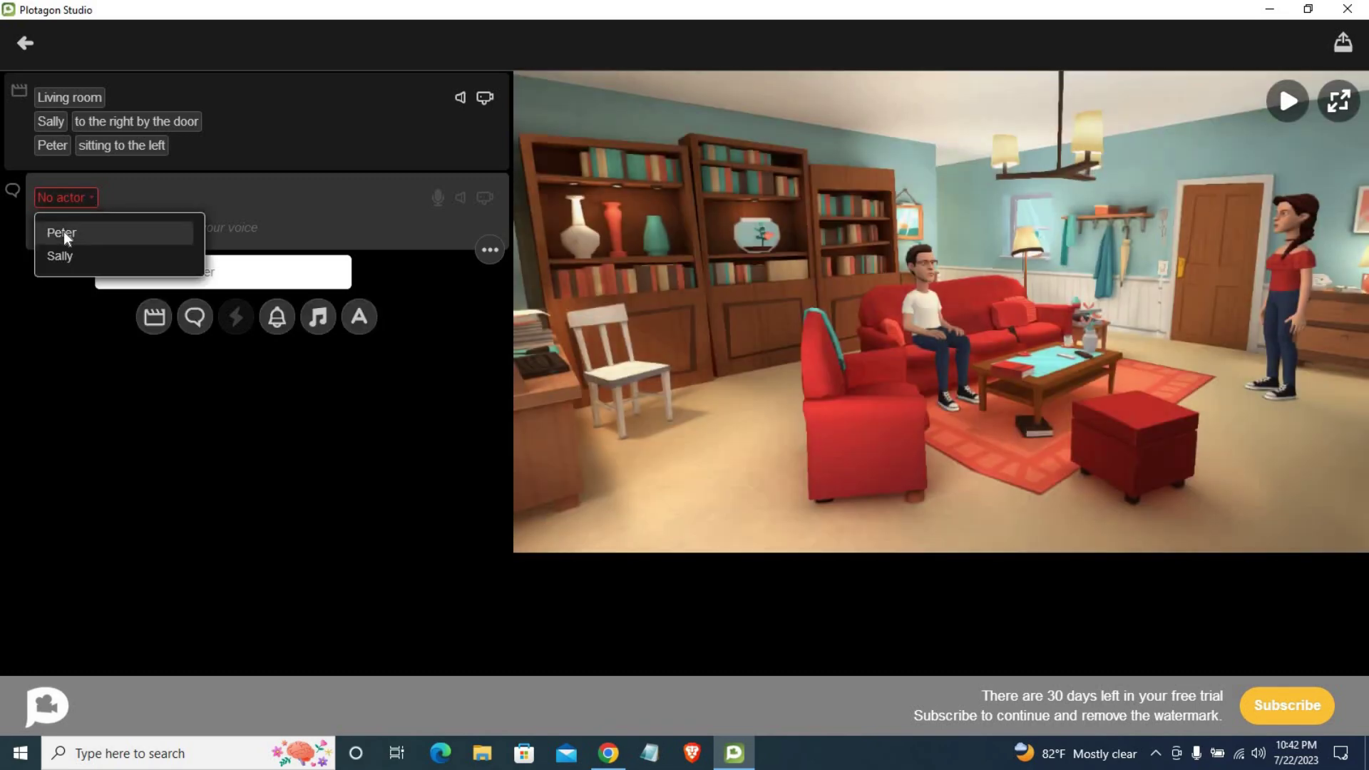
left_click(63, 233)
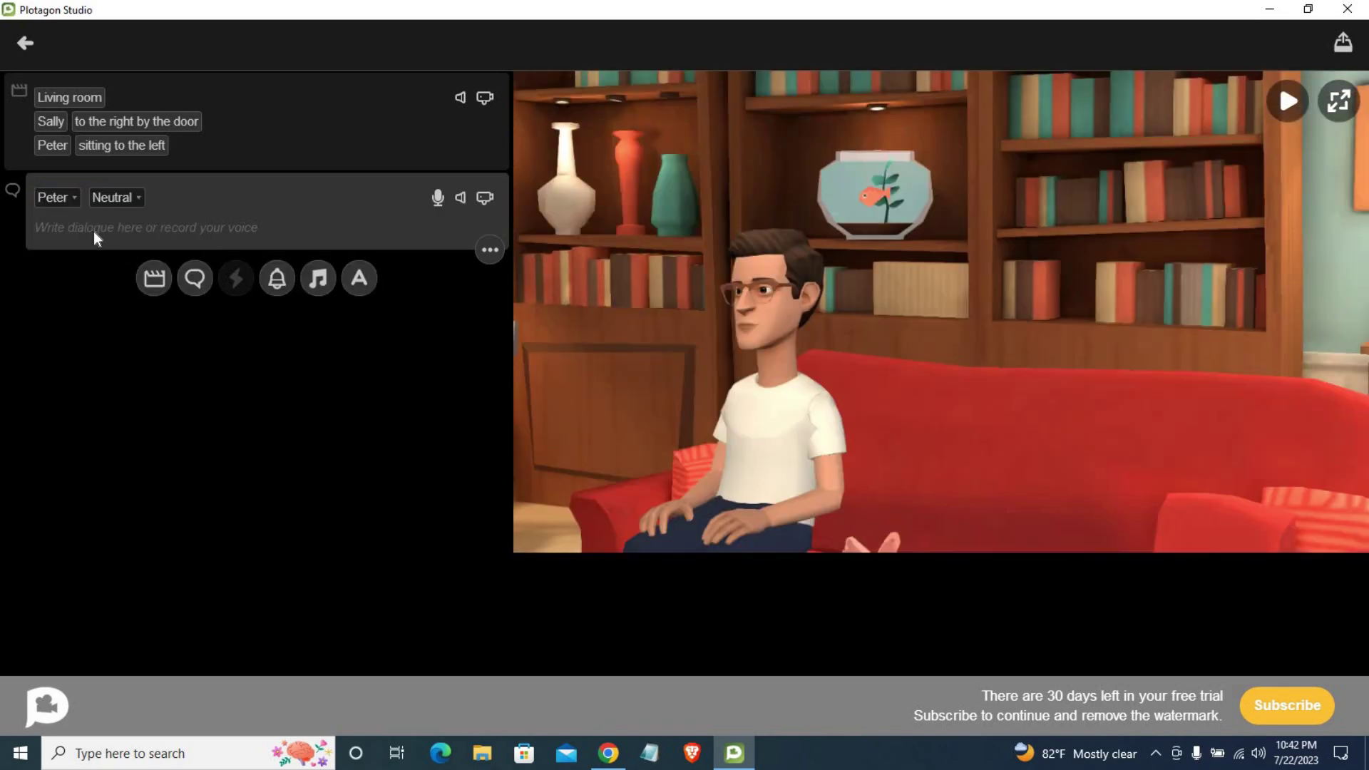
type("Hey, did you see this new restaurant that opened up downtown? They say it's got great reviews.")
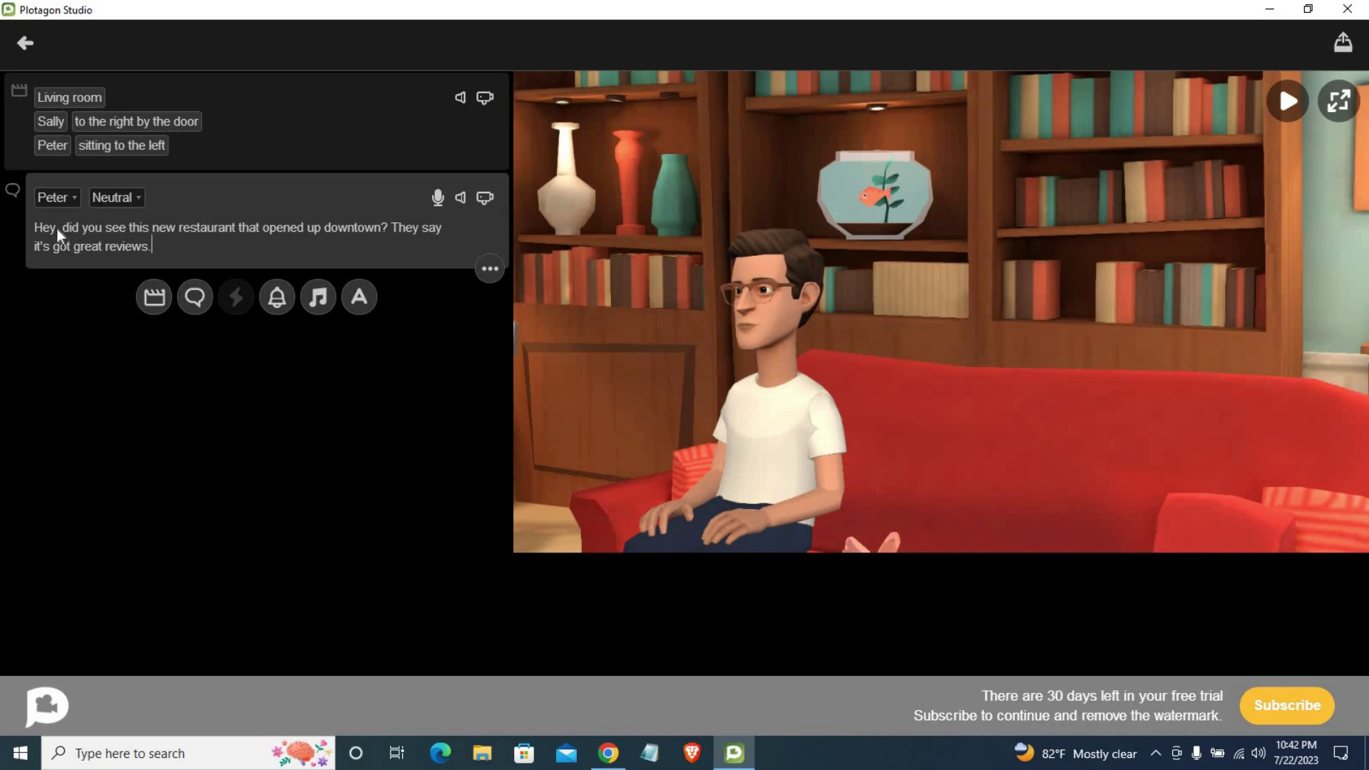
left_click(57, 228)
key("BackSpace")
type(".")
Step: Try Relieved, Super excited and Surprised on Peter's line, settling on Vulcan sign
left_click(117, 202)
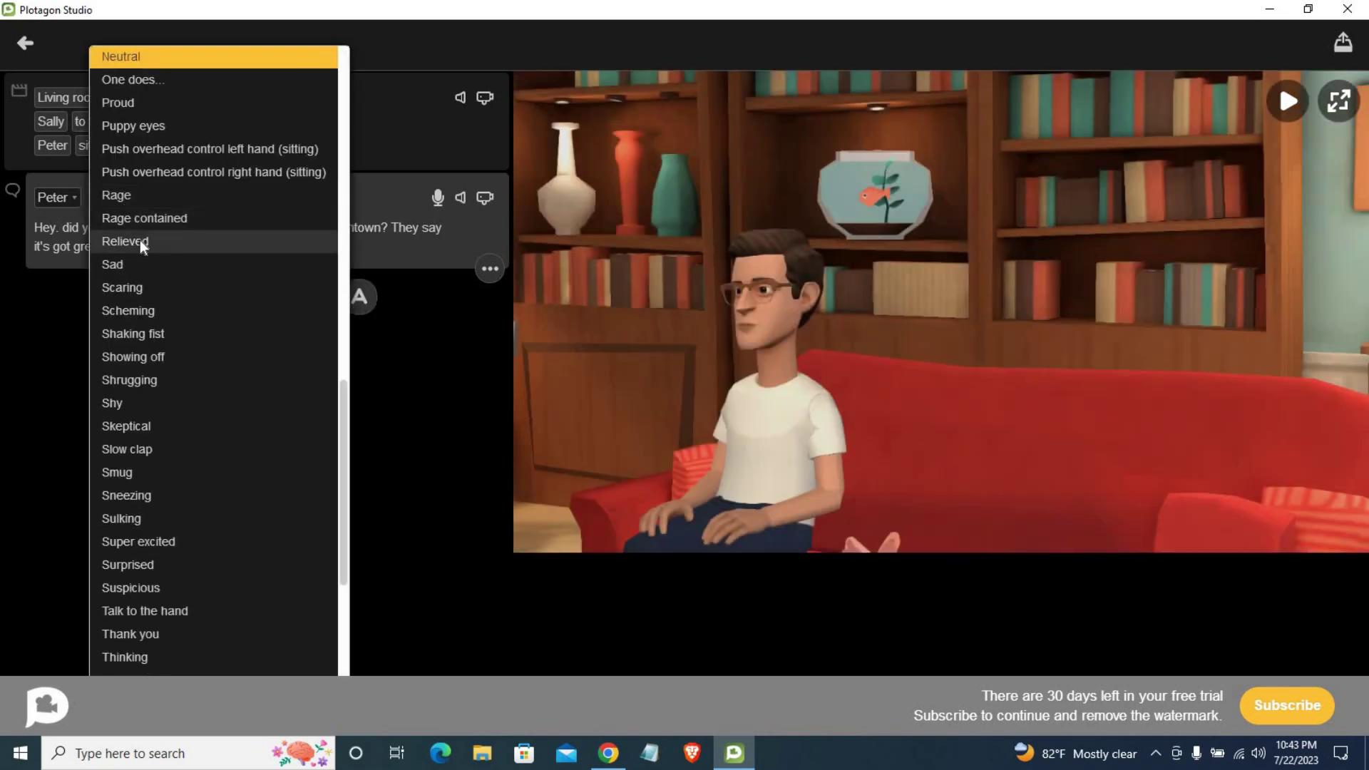
left_click(140, 240)
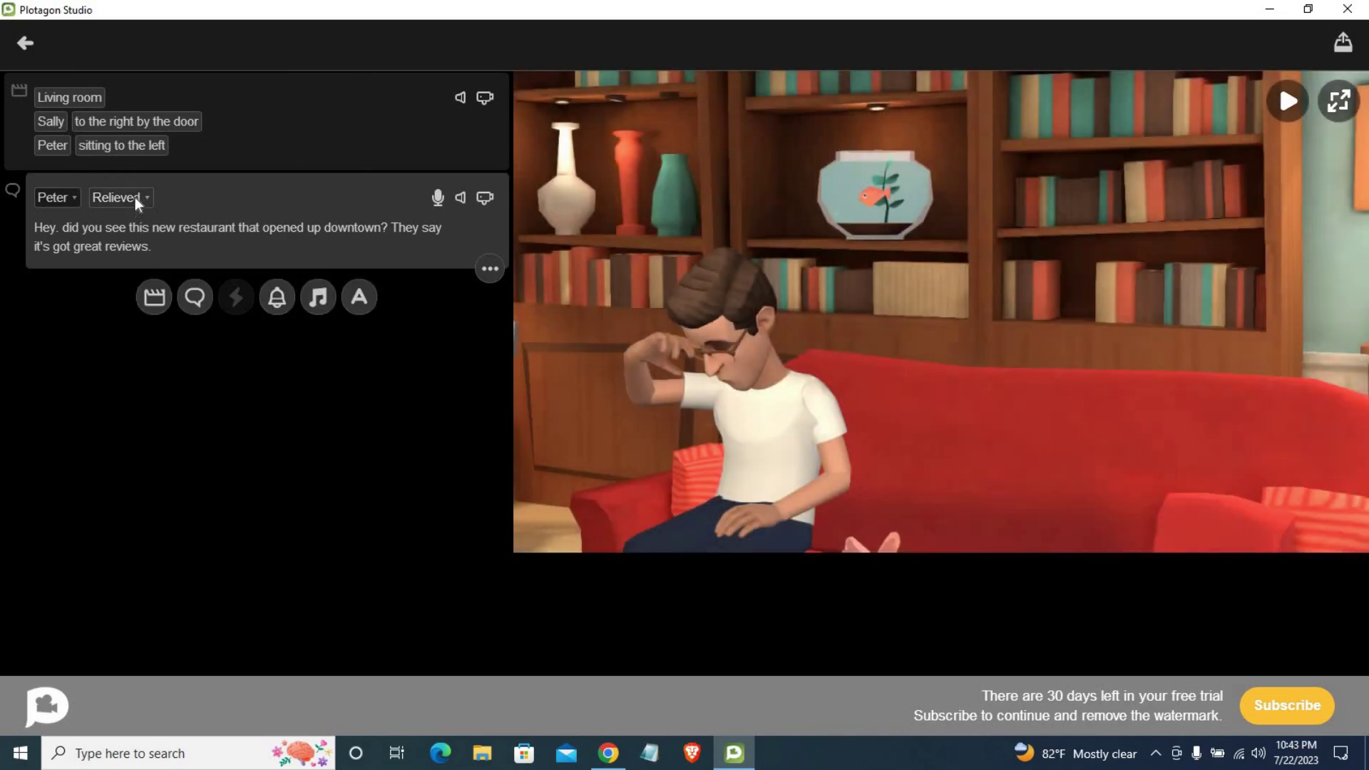
left_click(134, 197)
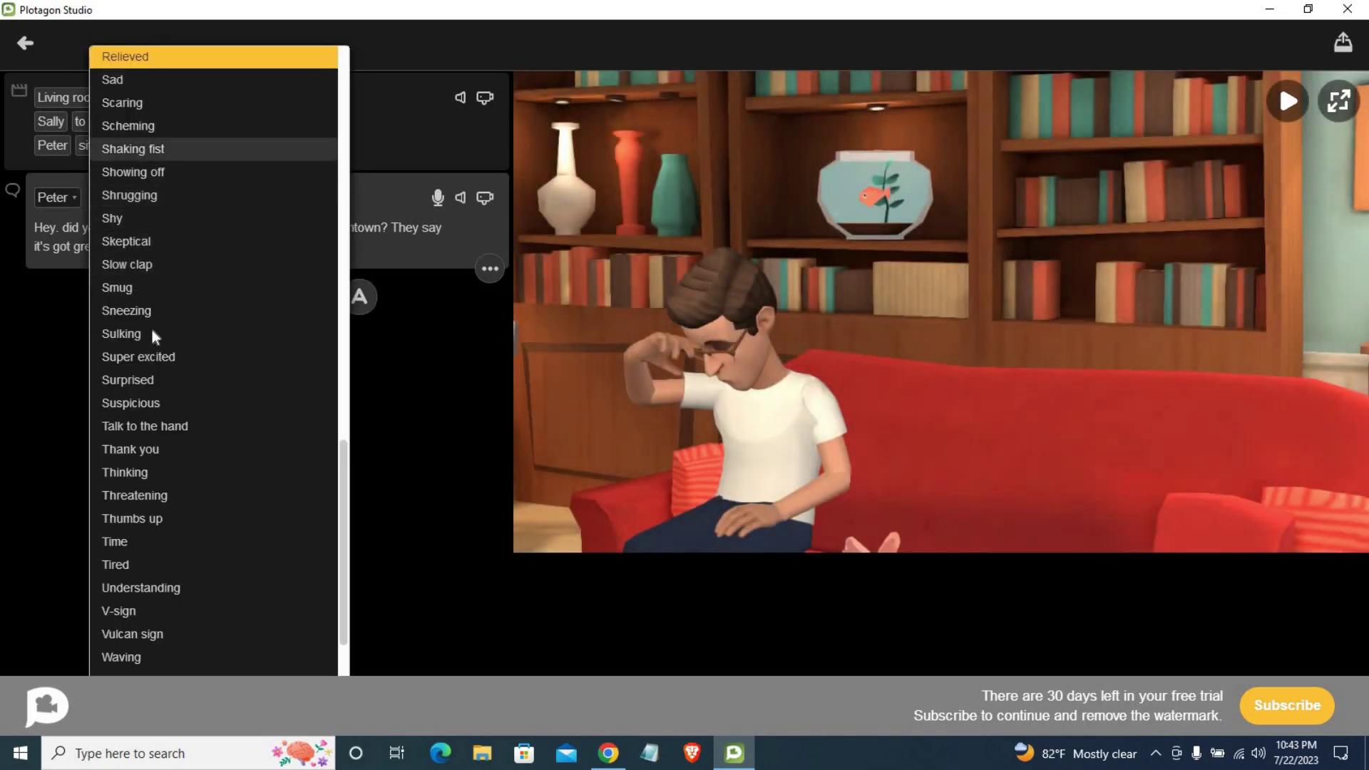
left_click(140, 358)
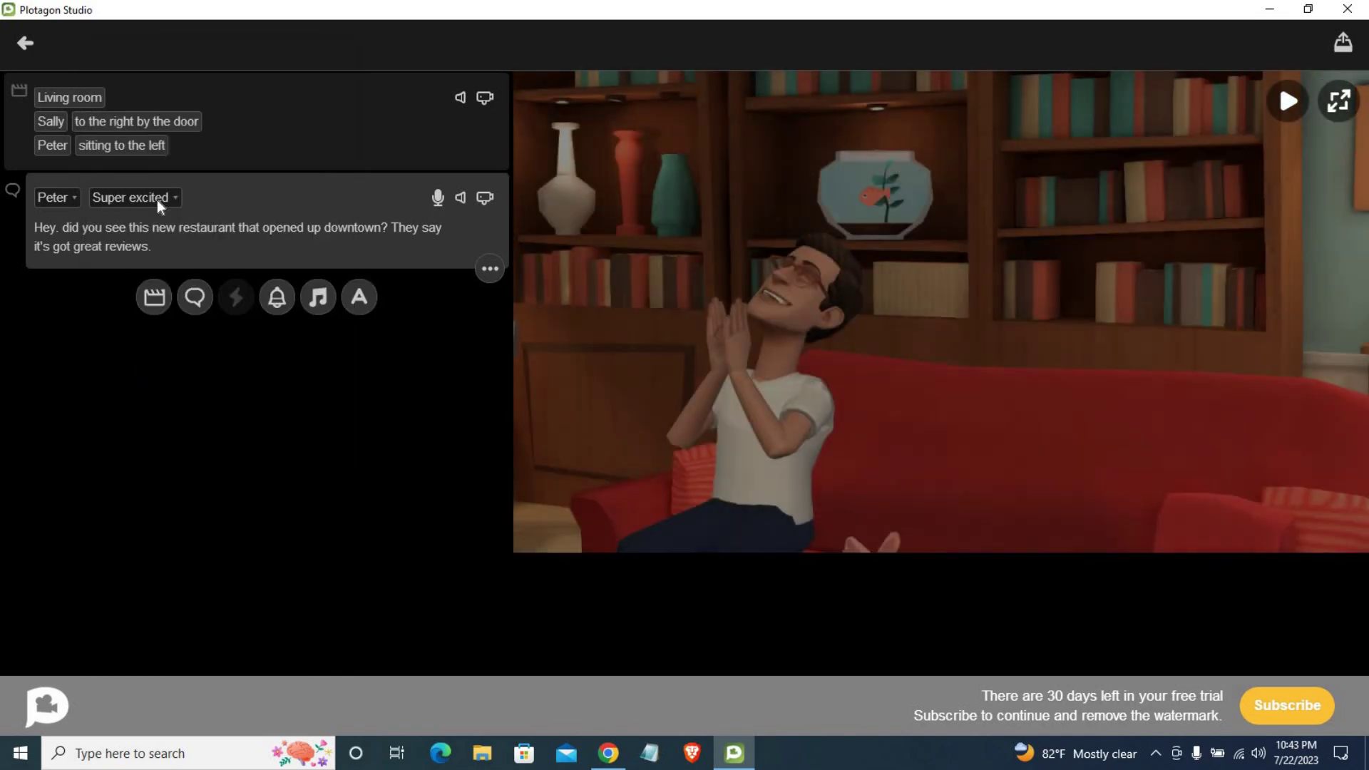
left_click(157, 200)
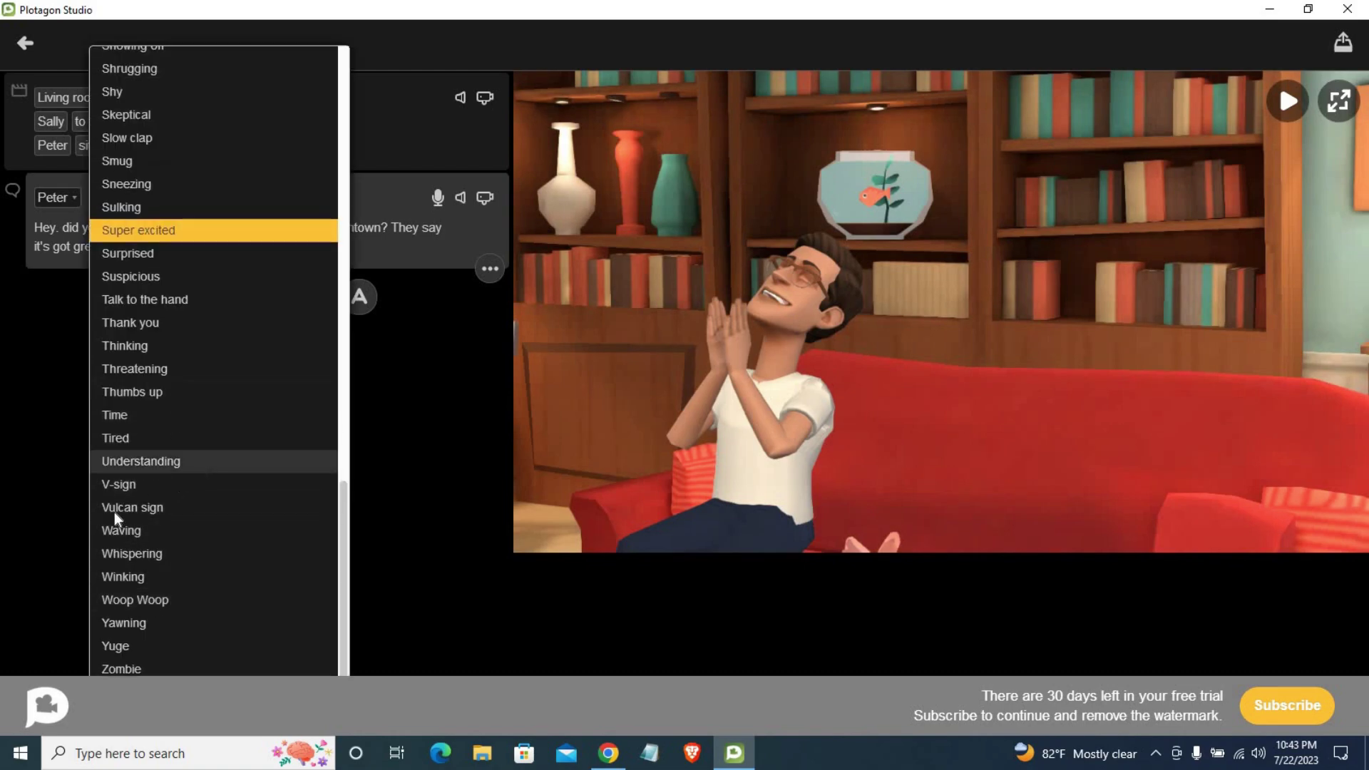
left_click(160, 262)
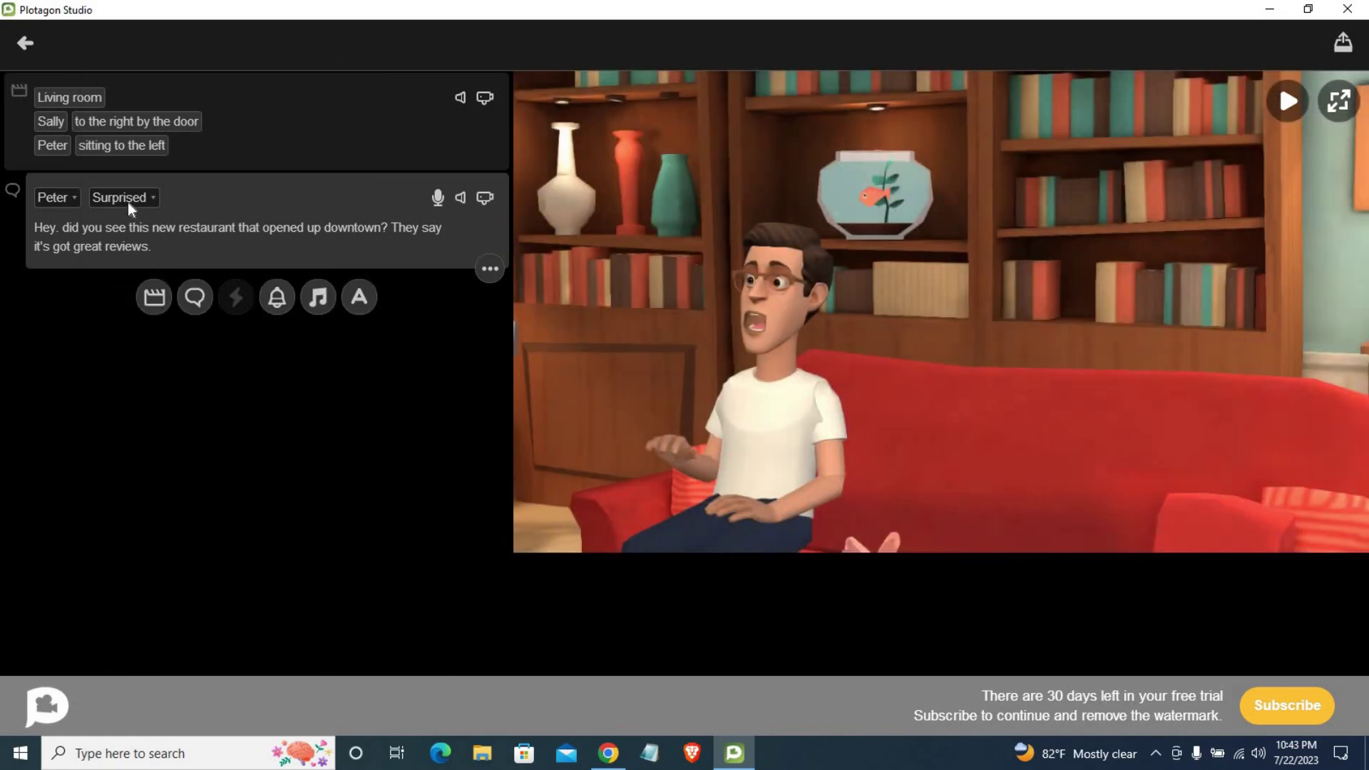
left_click(127, 202)
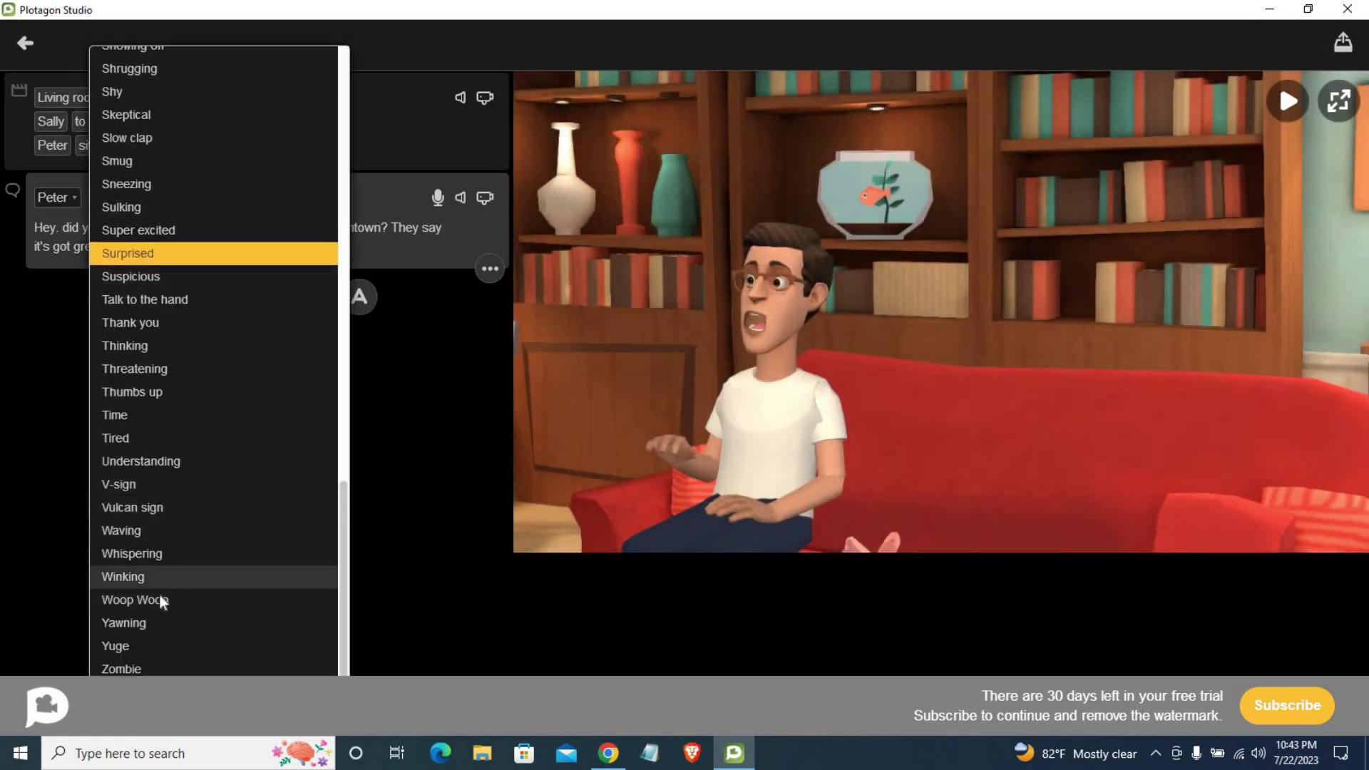
left_click(136, 512)
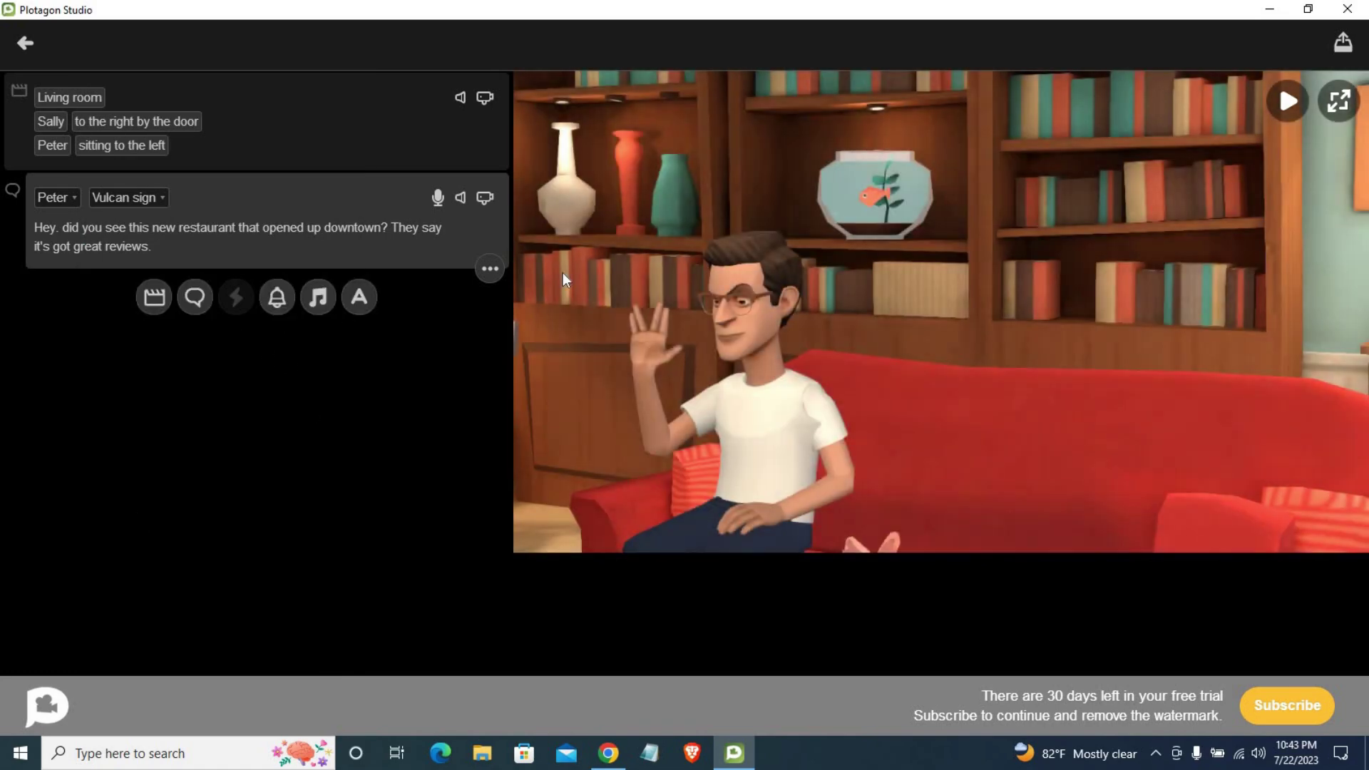
left_click(438, 198)
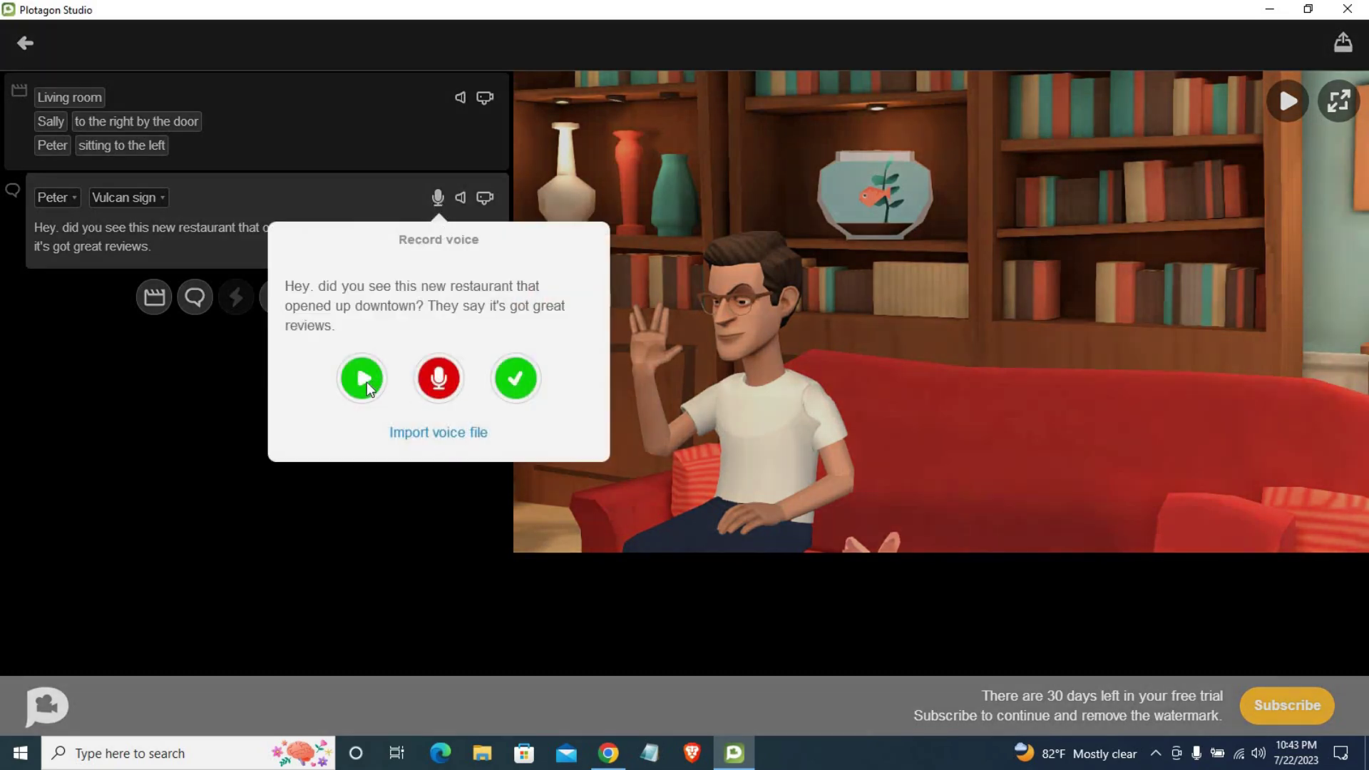
left_click(363, 379)
left_click(512, 379)
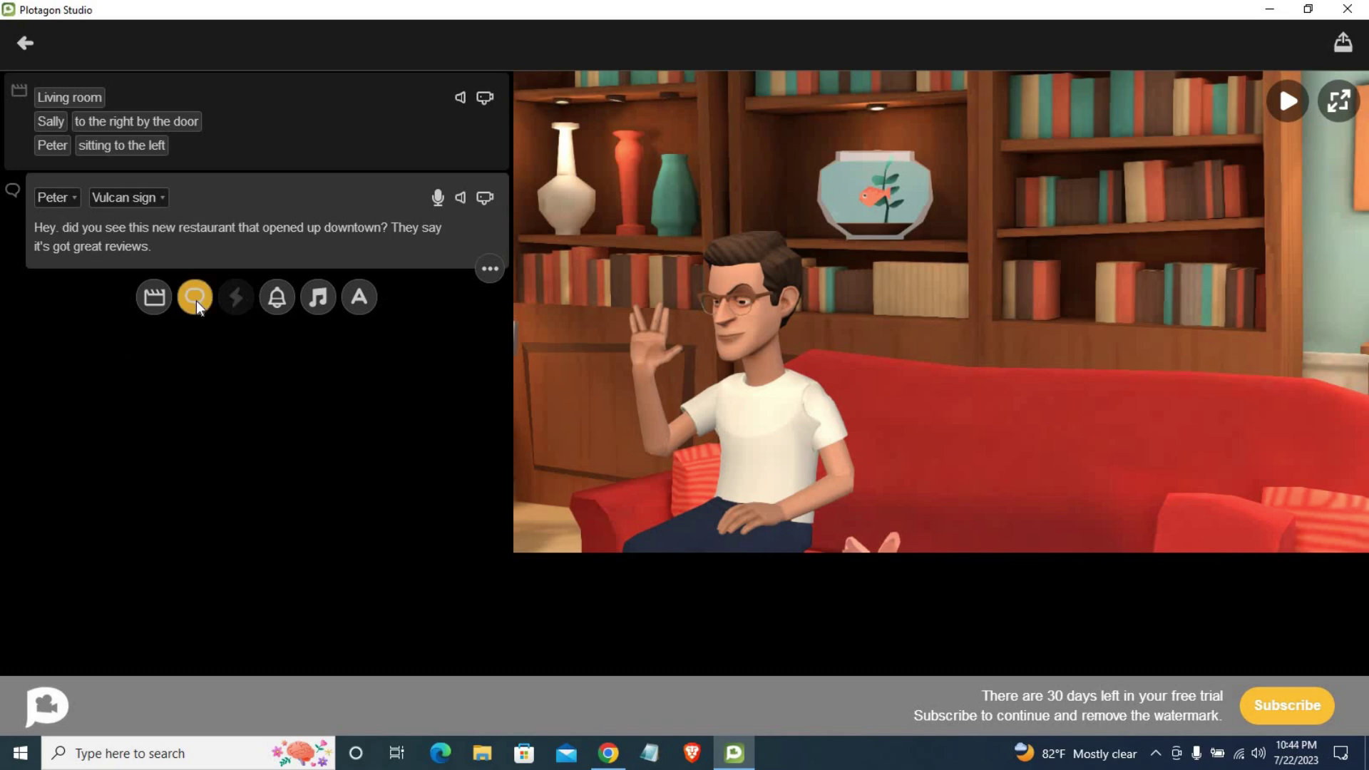
Step: Add a new dialogue line after Peter's and make Sally its speaker
left_click(196, 298)
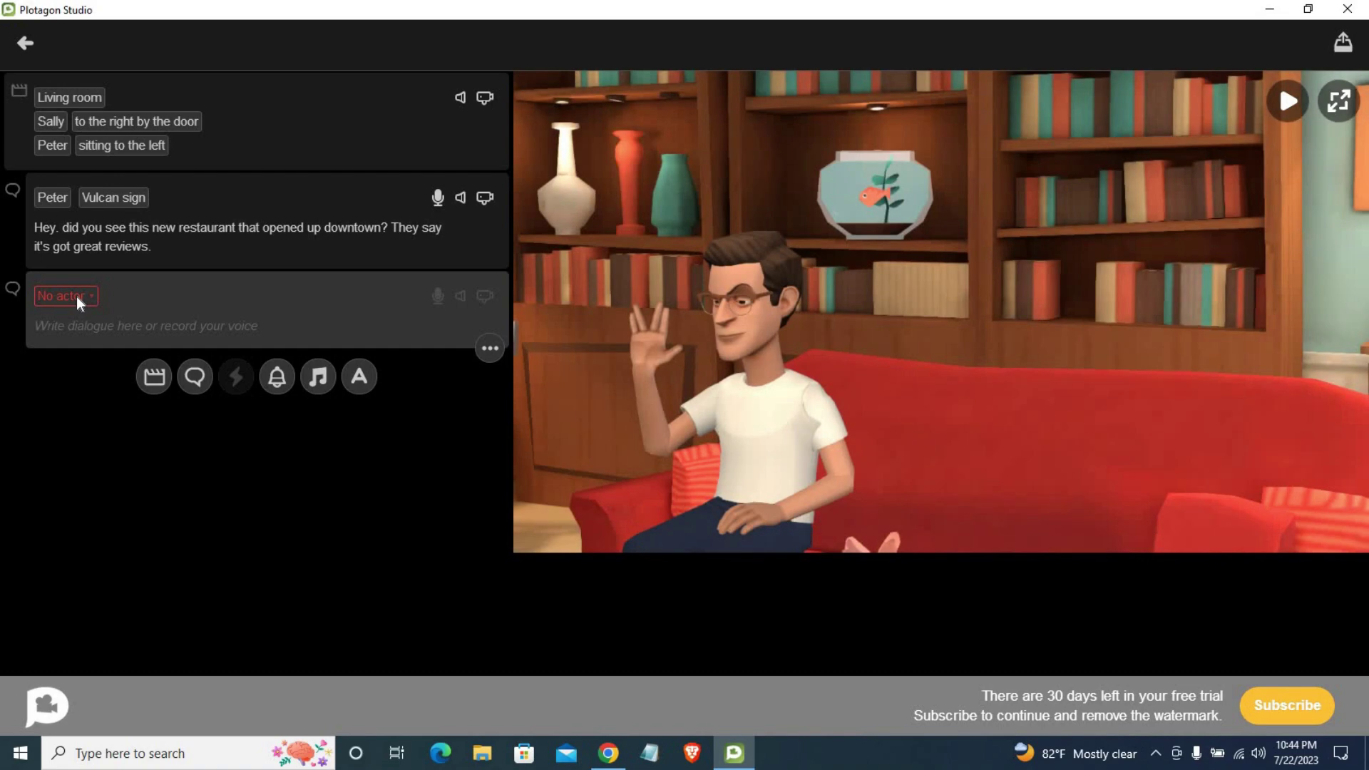
left_click(75, 296)
left_click(62, 351)
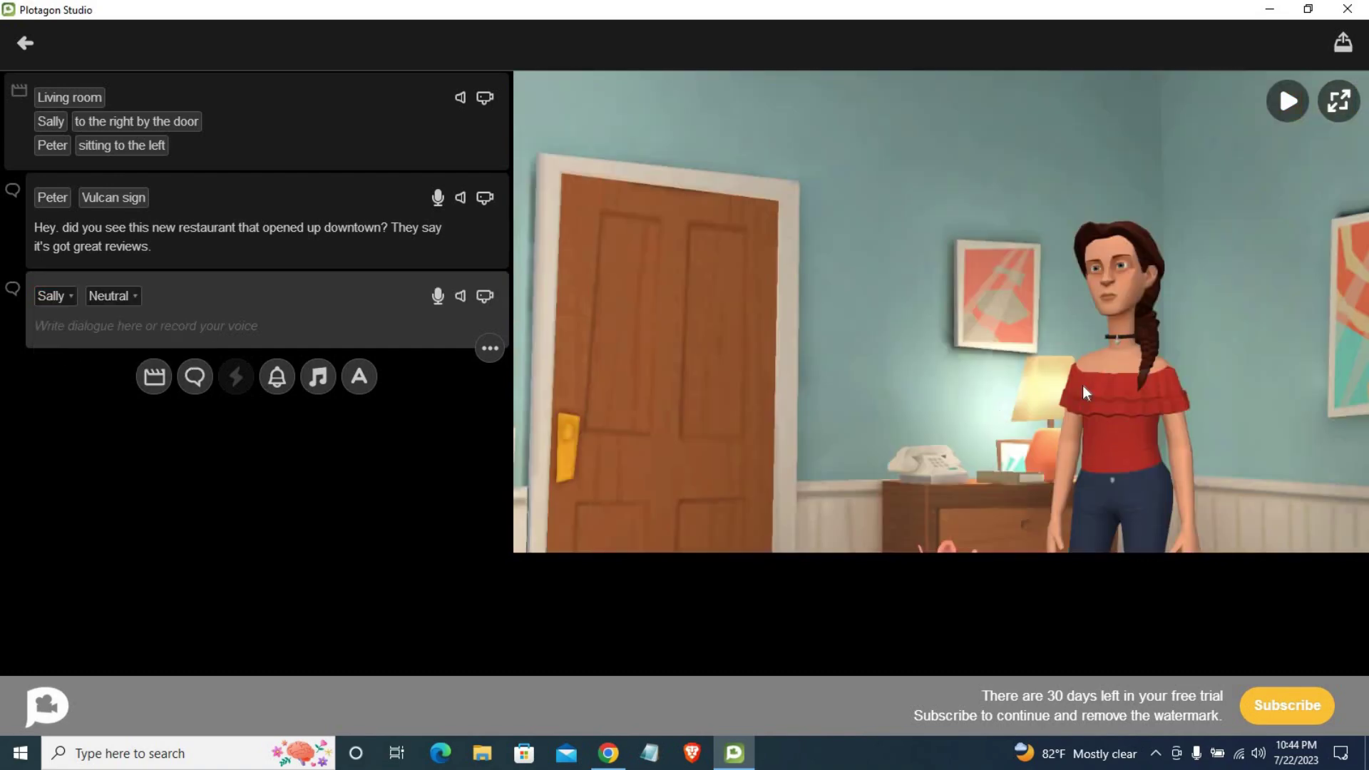
Step: Copy the wife's cuisine reply from the ChatGPT conversation in Chrome
left_click(618, 763)
left_click(866, 262)
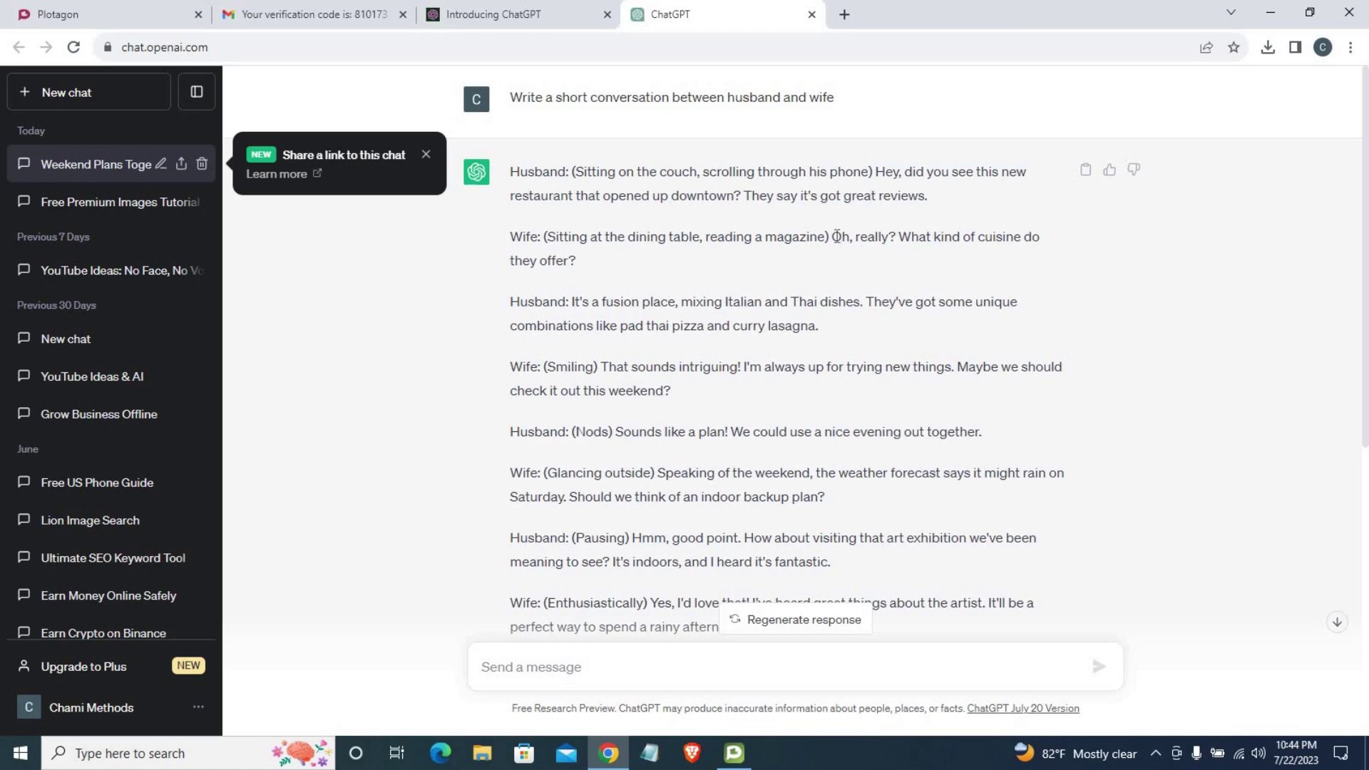
left_click_drag(833, 236, 862, 256)
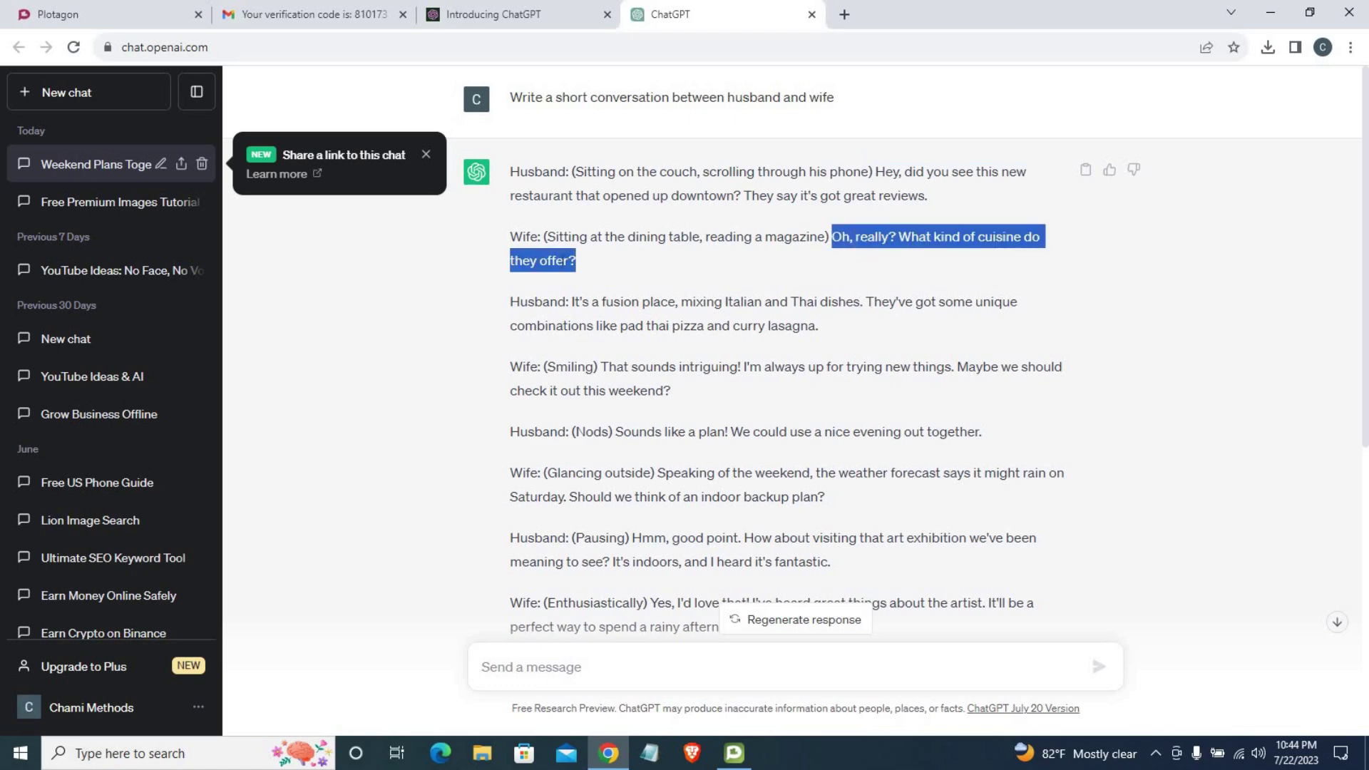
right_click(557, 264)
left_click(624, 275)
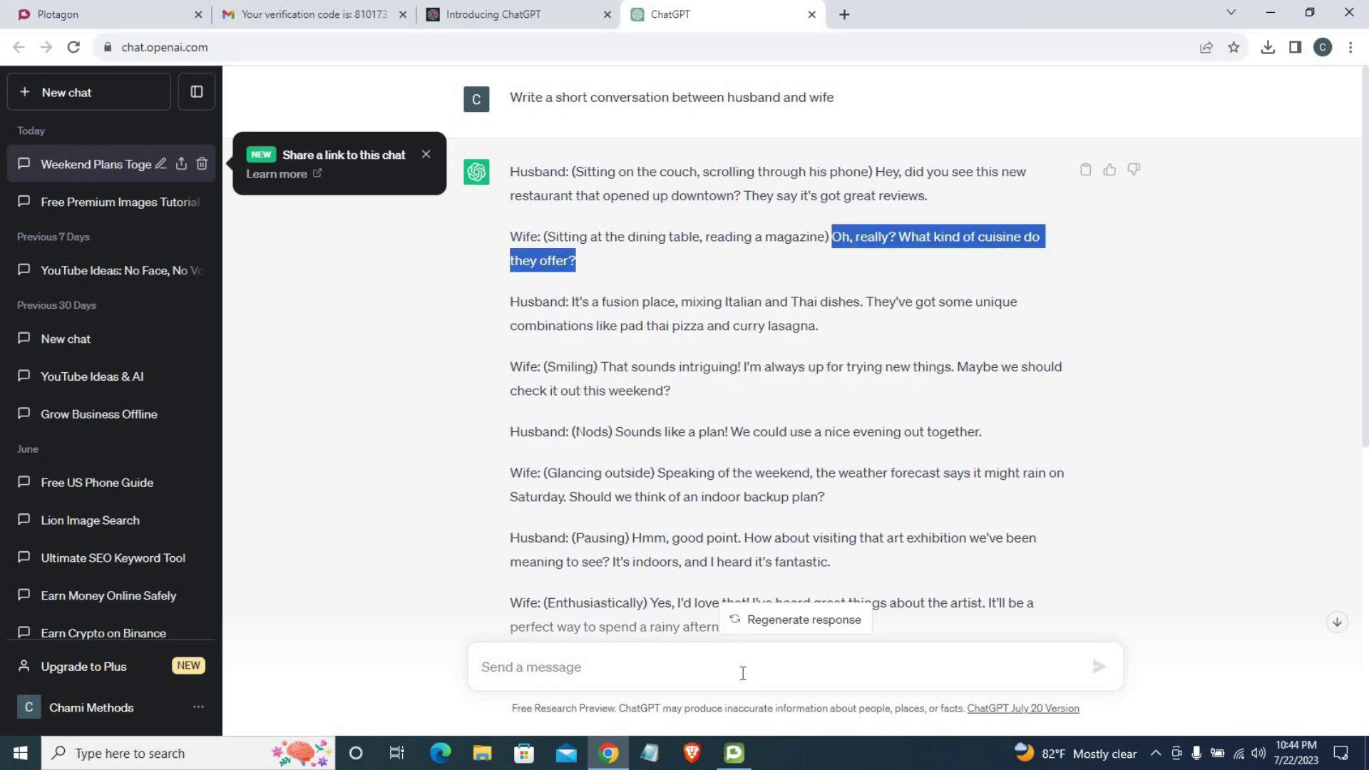
left_click(733, 755)
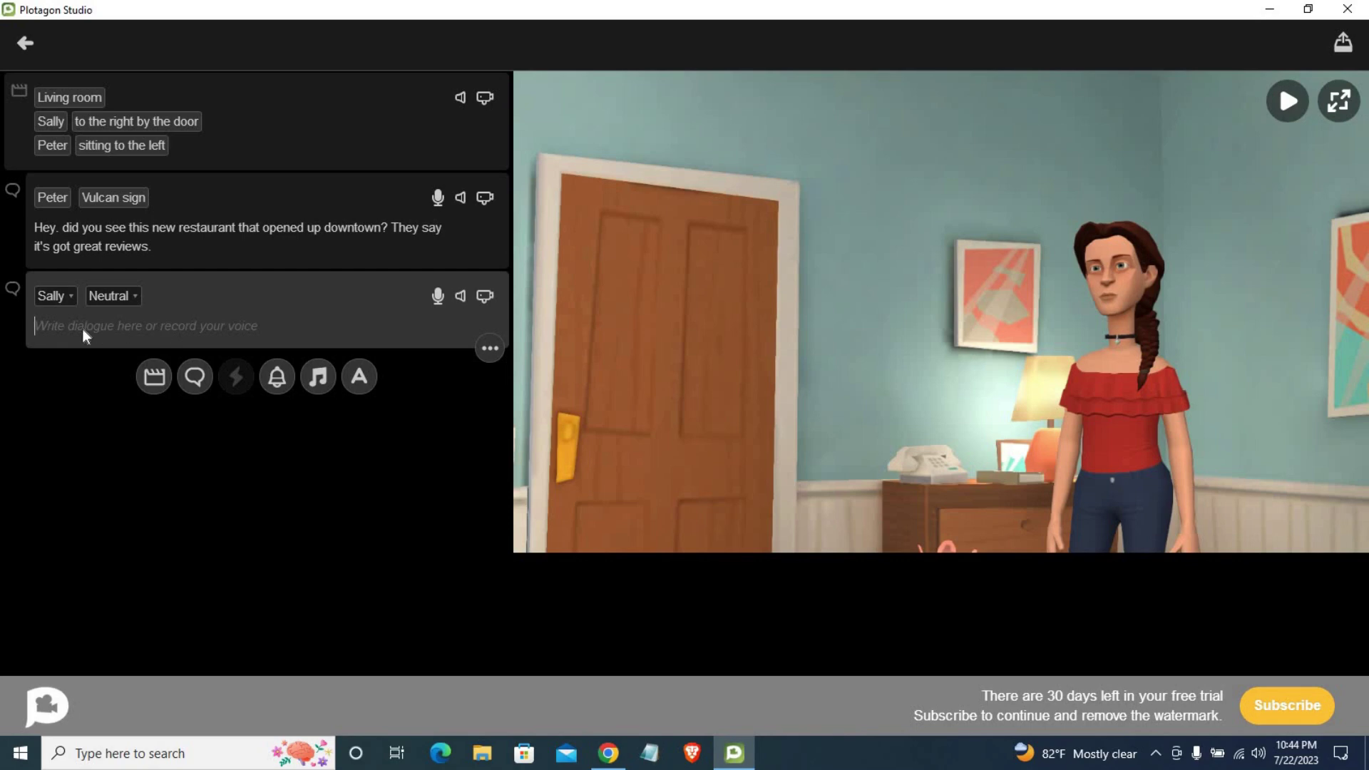
Step: Paste the reply as Sally's line, replacing the comma after 'Oh' with a period
key("ctrl+v")
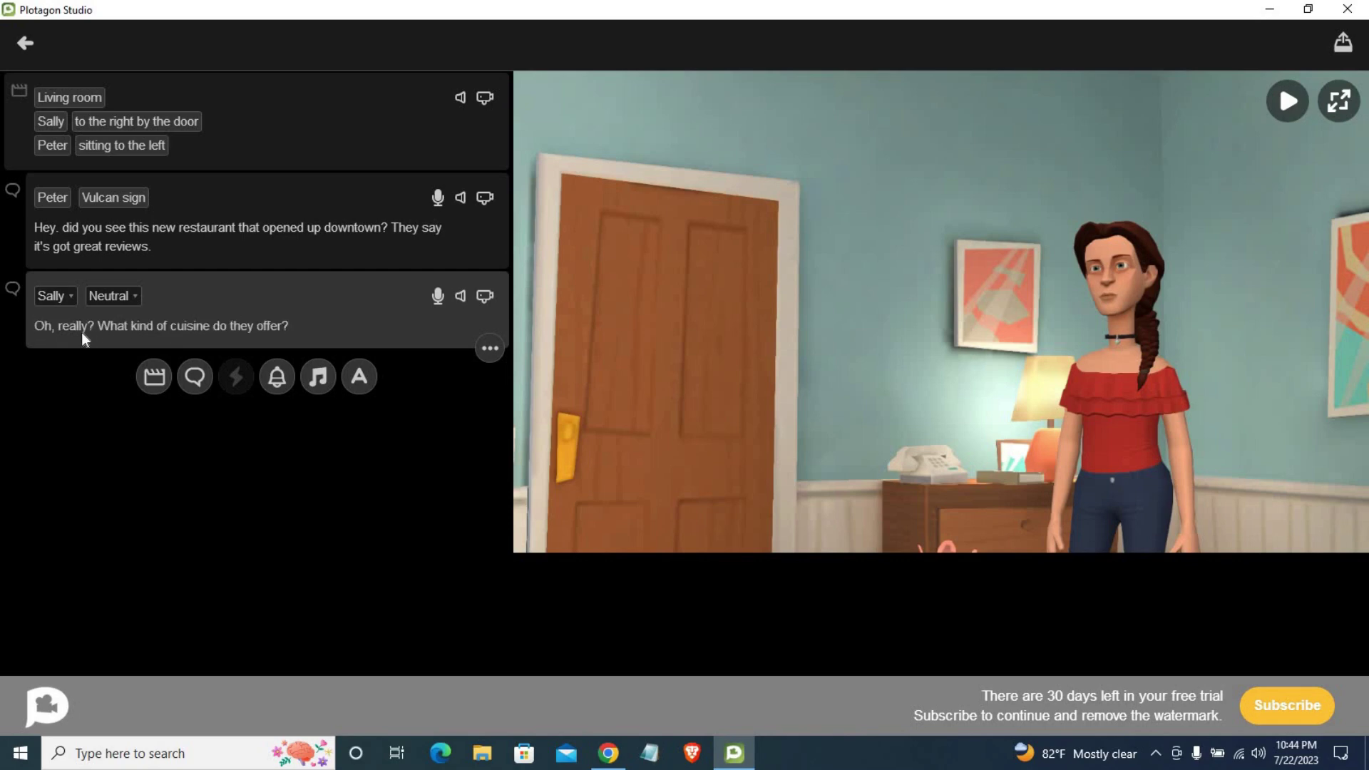
key("BackSpace")
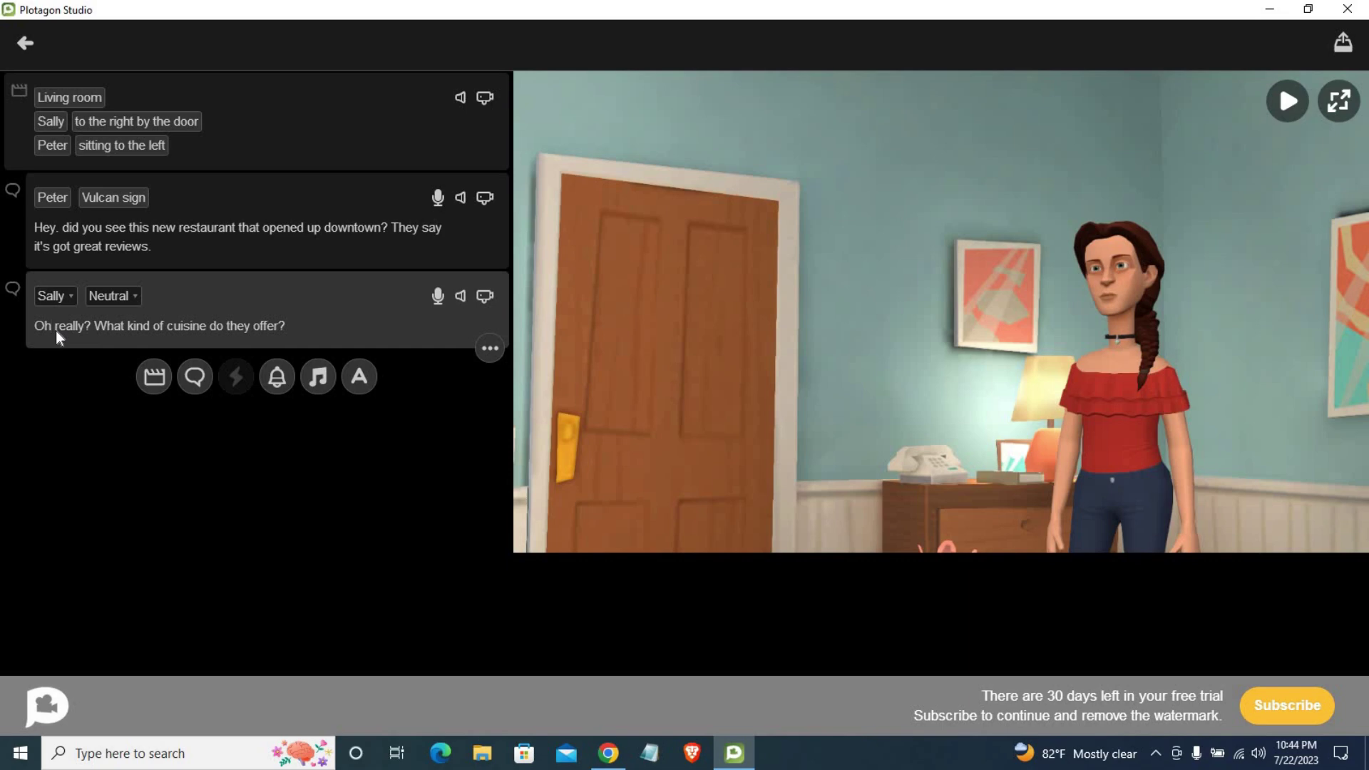
type(".")
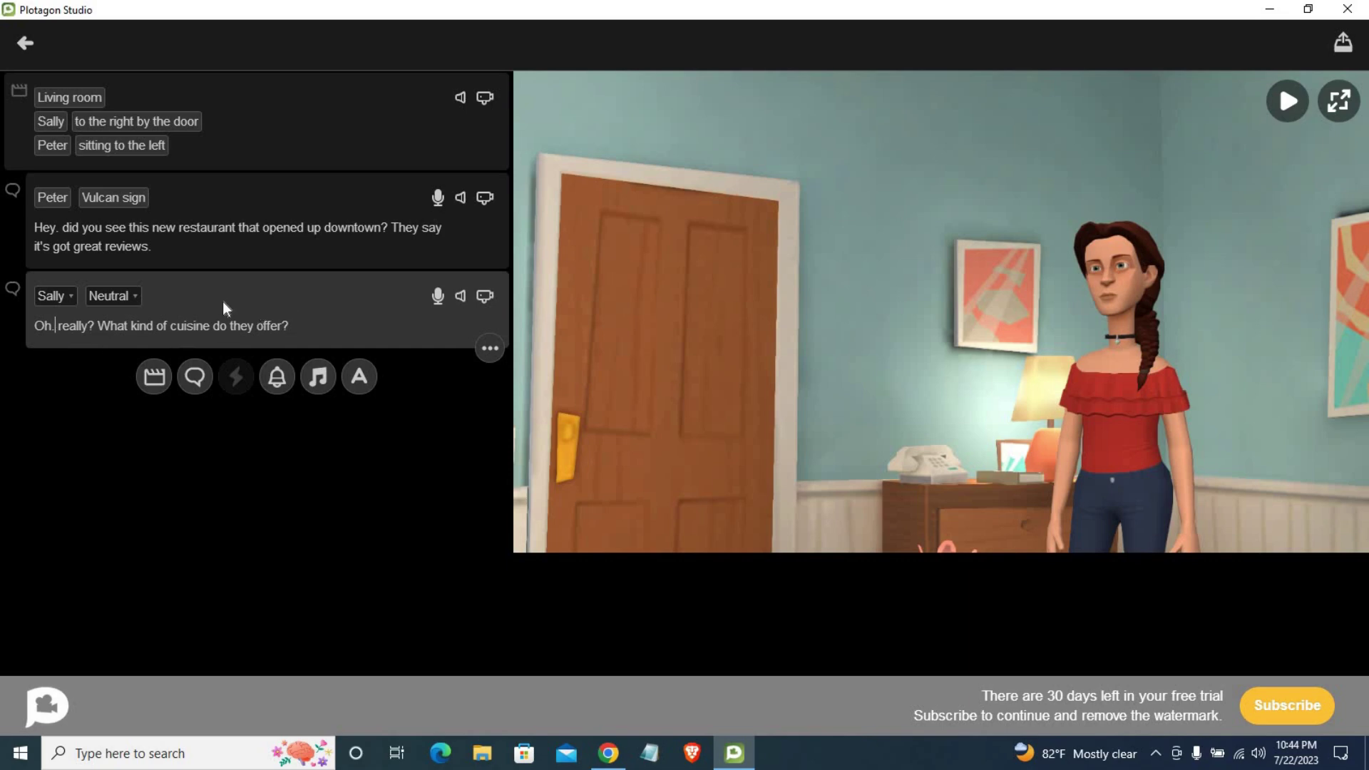
Step: Try the Waving expression on Sally's line
left_click(119, 301)
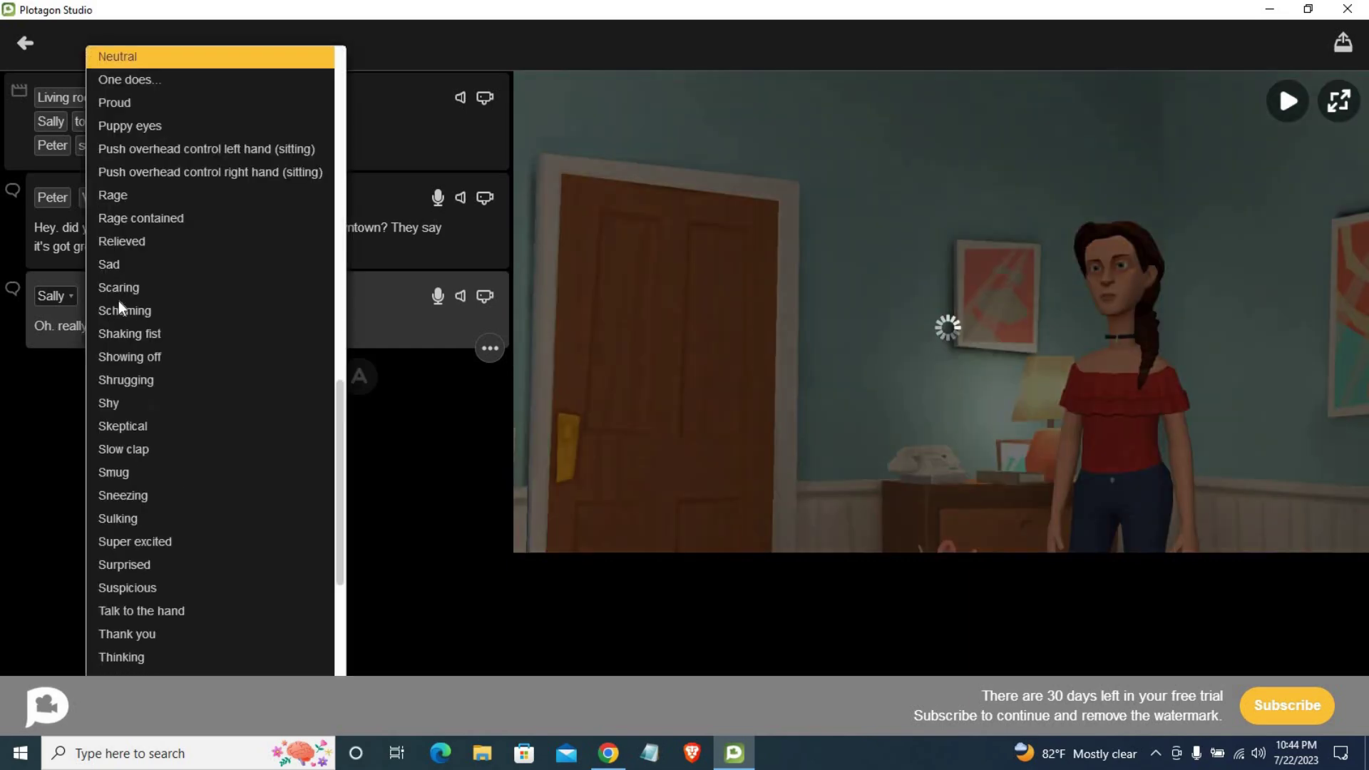
scroll(182, 296, "up", 2)
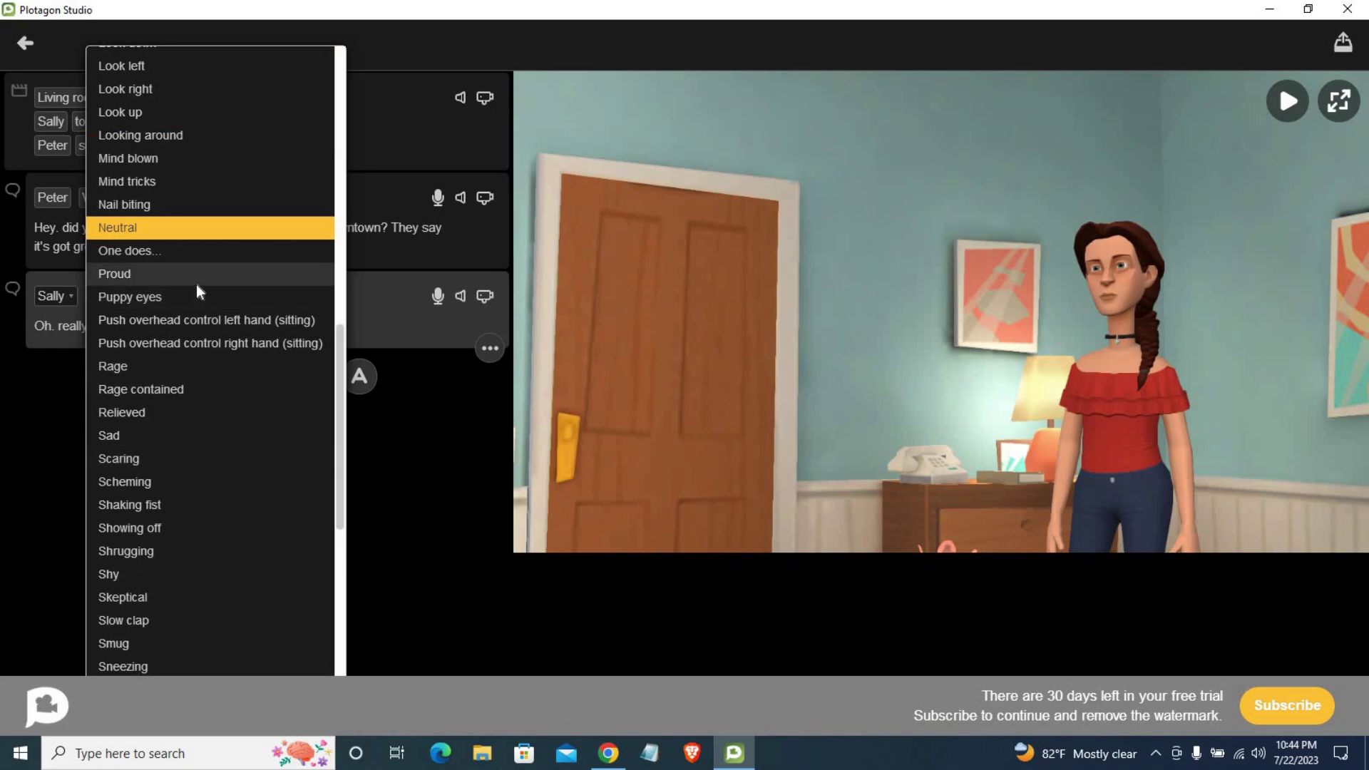
scroll(196, 285, "up", 7)
scroll(201, 287, "up", 4)
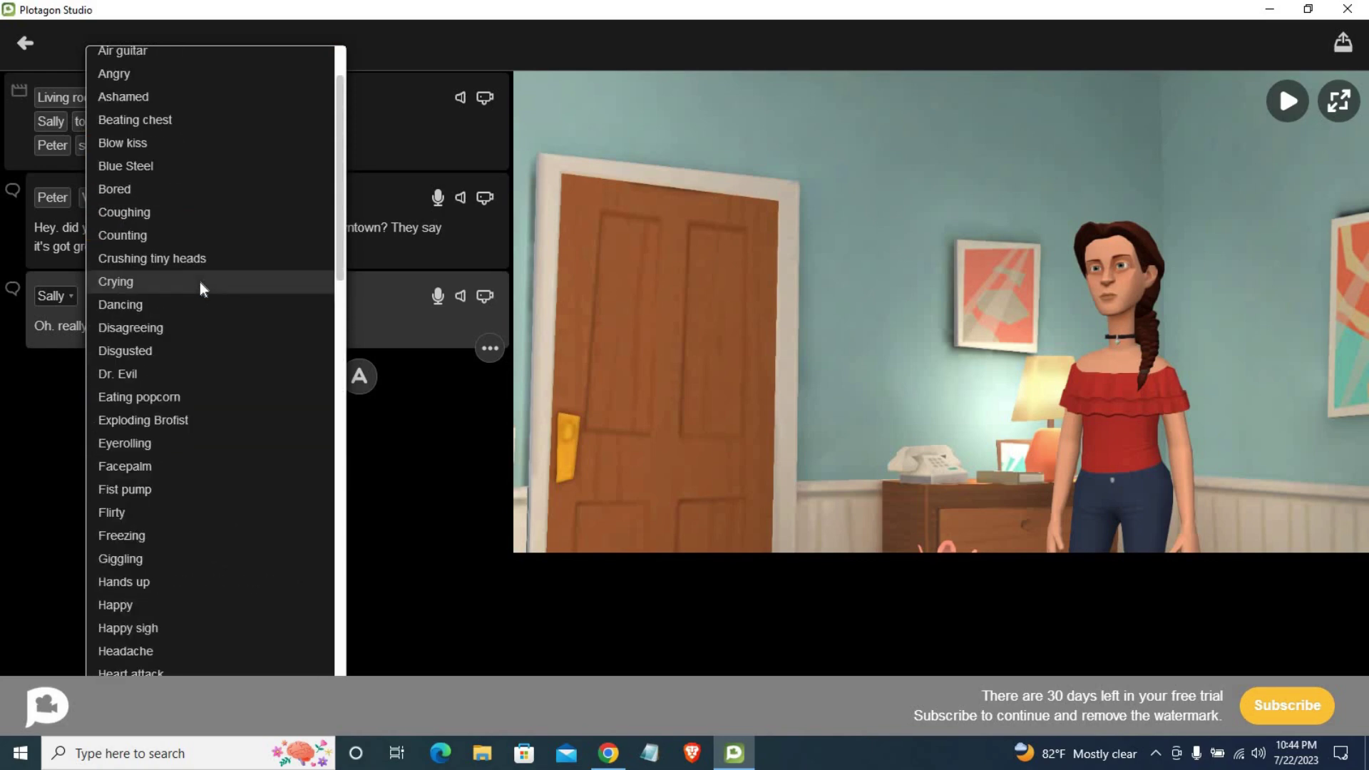
scroll(183, 396, "up", 2)
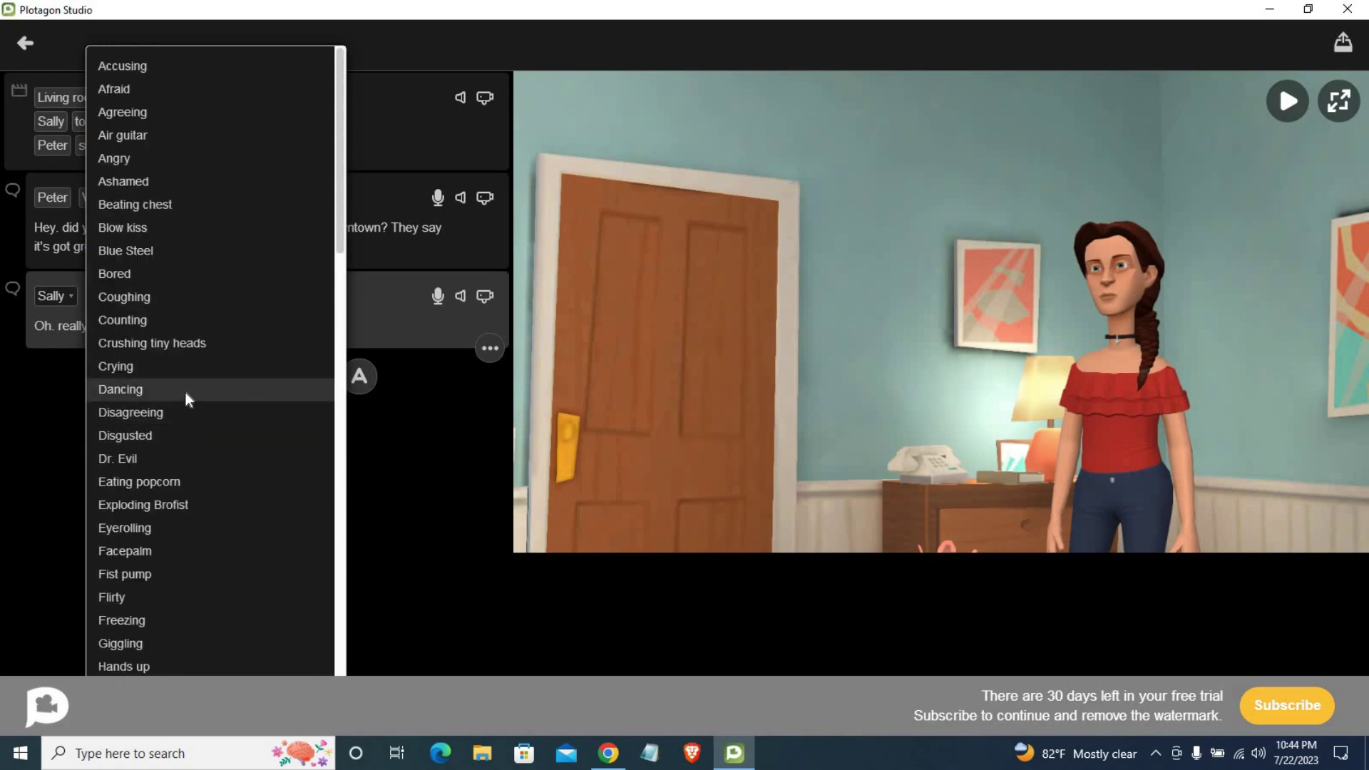
scroll(208, 416, "down", 5)
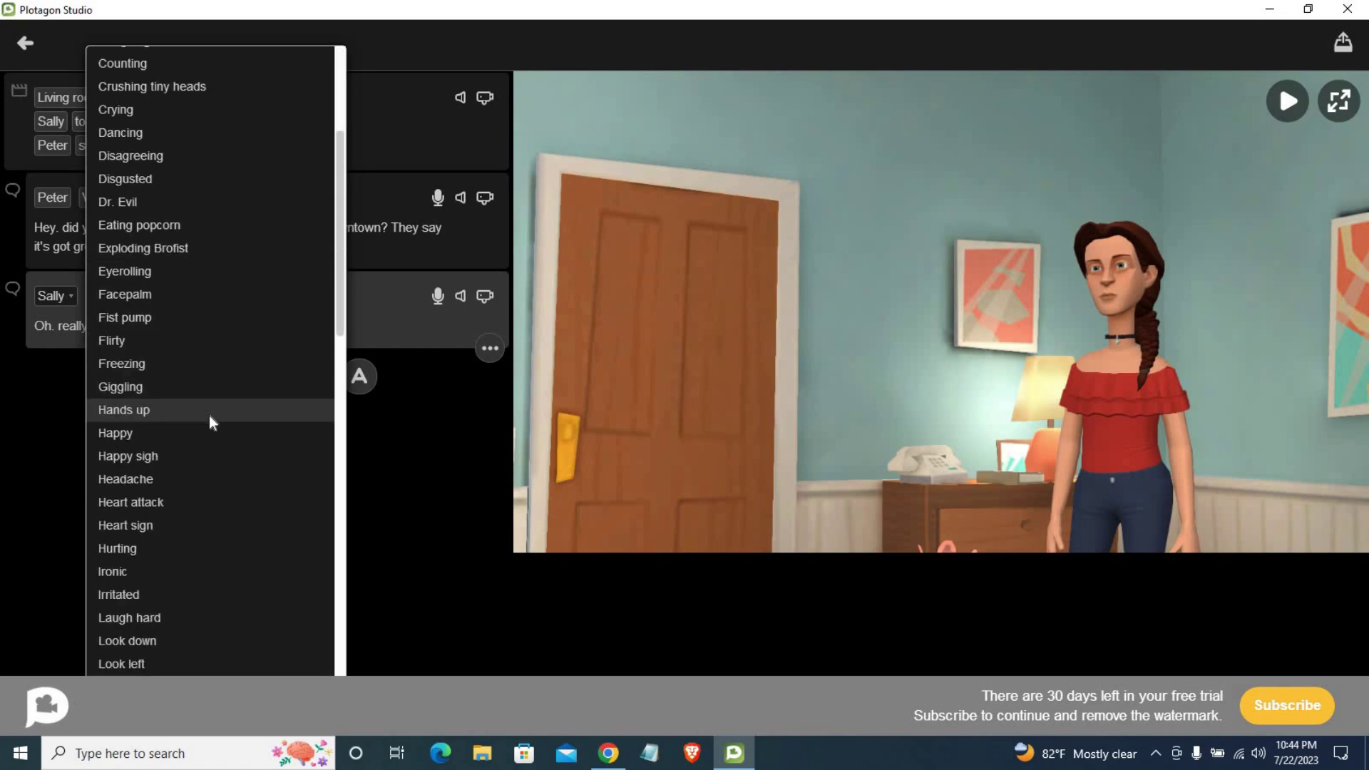
scroll(211, 426, "down", 4)
scroll(211, 429, "down", 7)
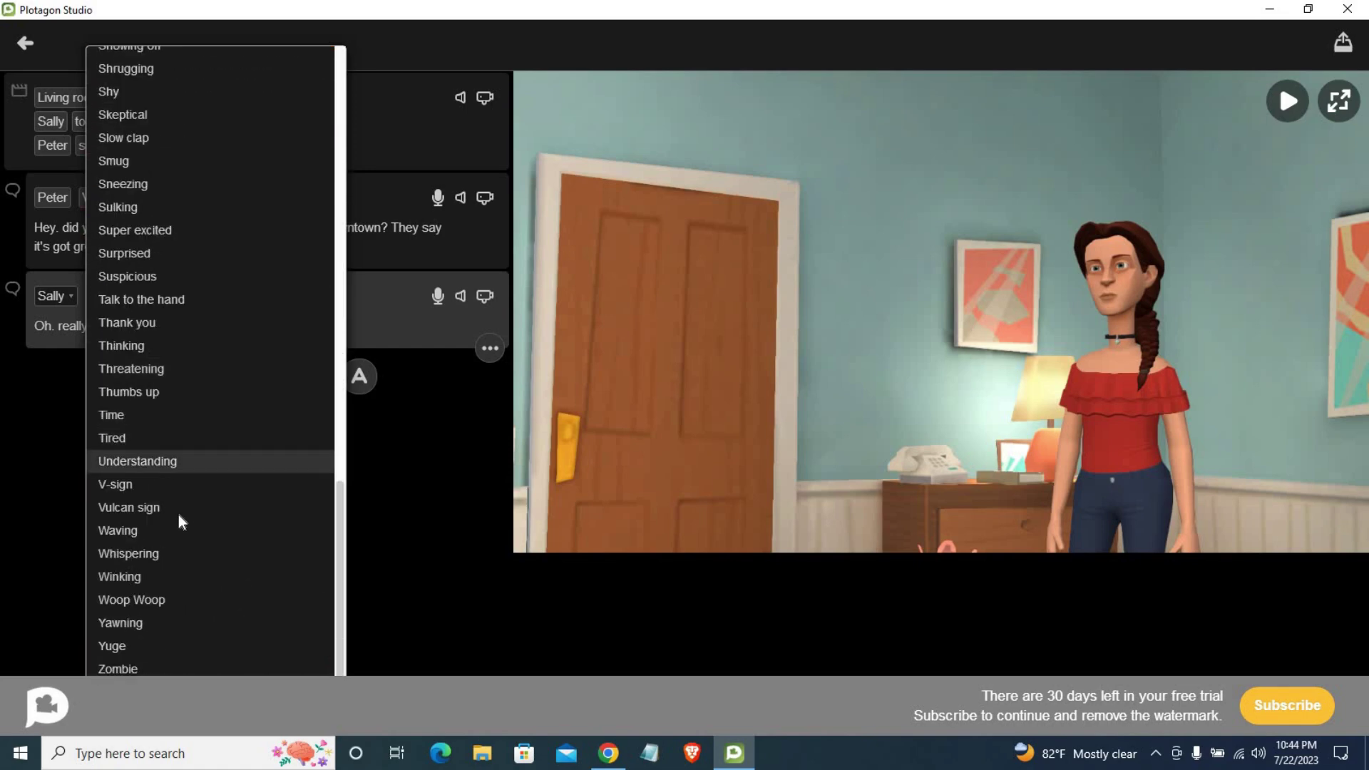
left_click(171, 530)
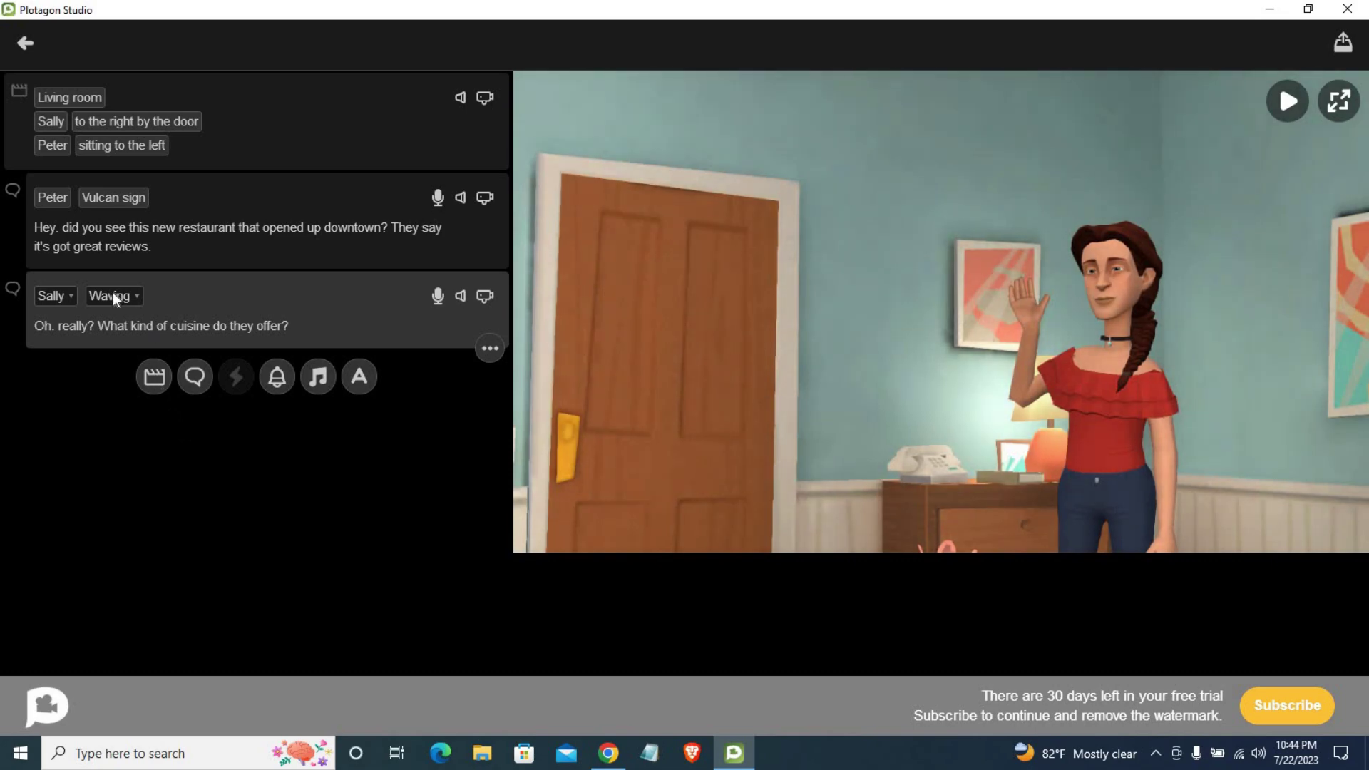
Step: Try Suspicious, then settle on the Surprised expression for Sally
left_click(113, 295)
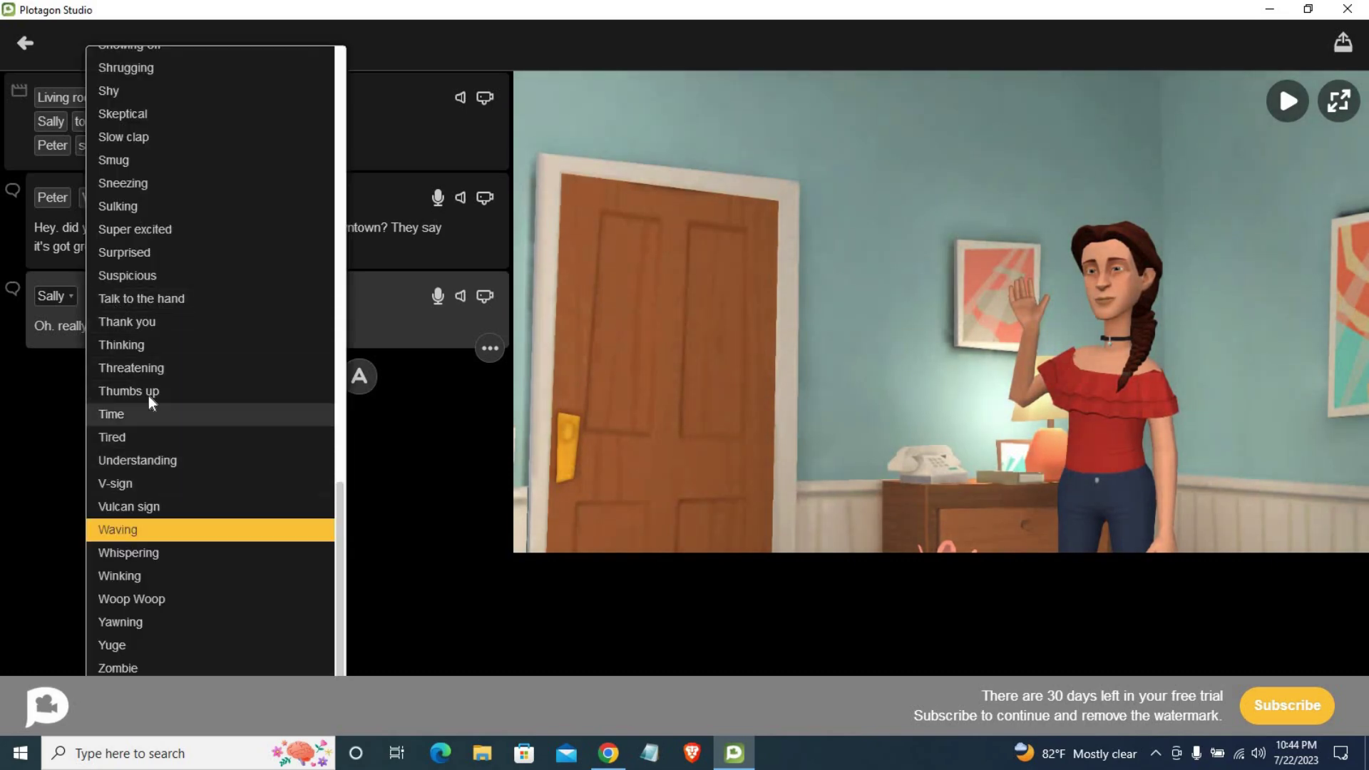
left_click(124, 272)
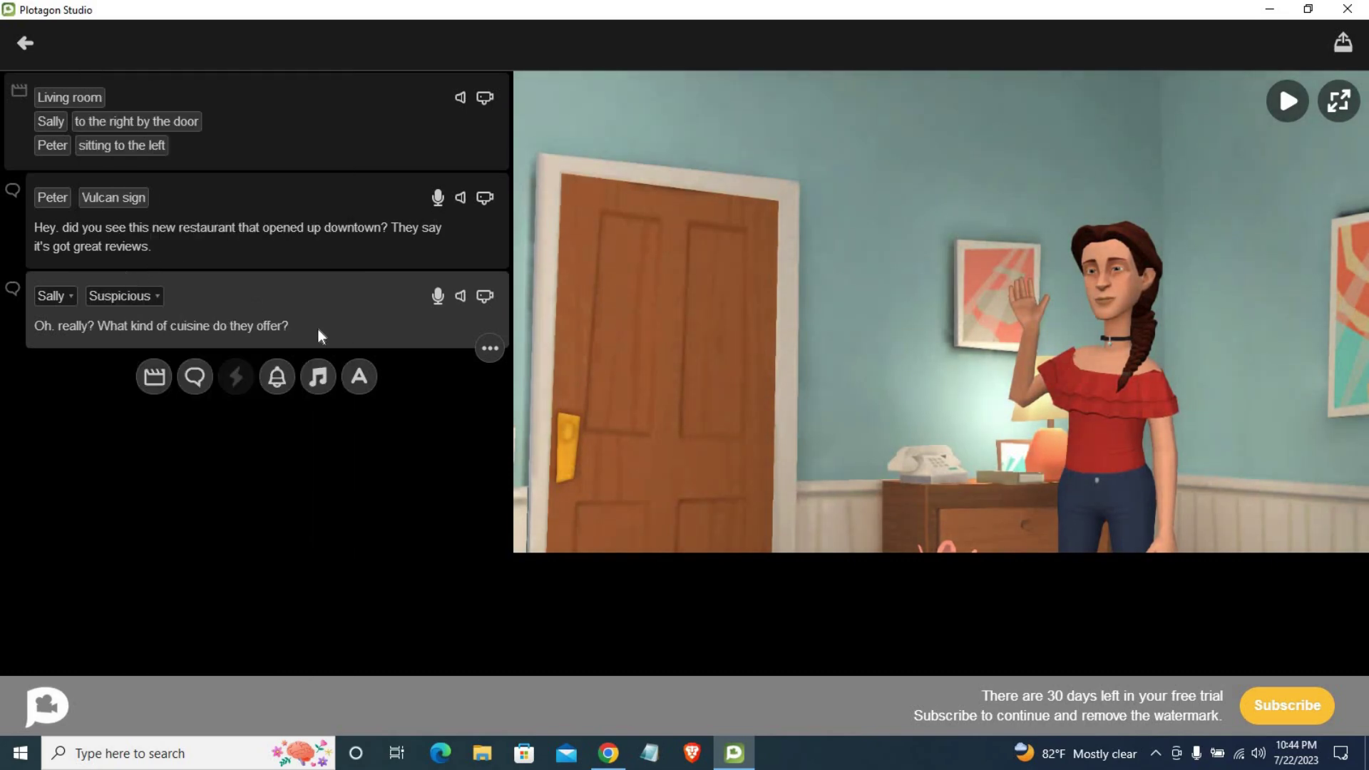
left_click(140, 295)
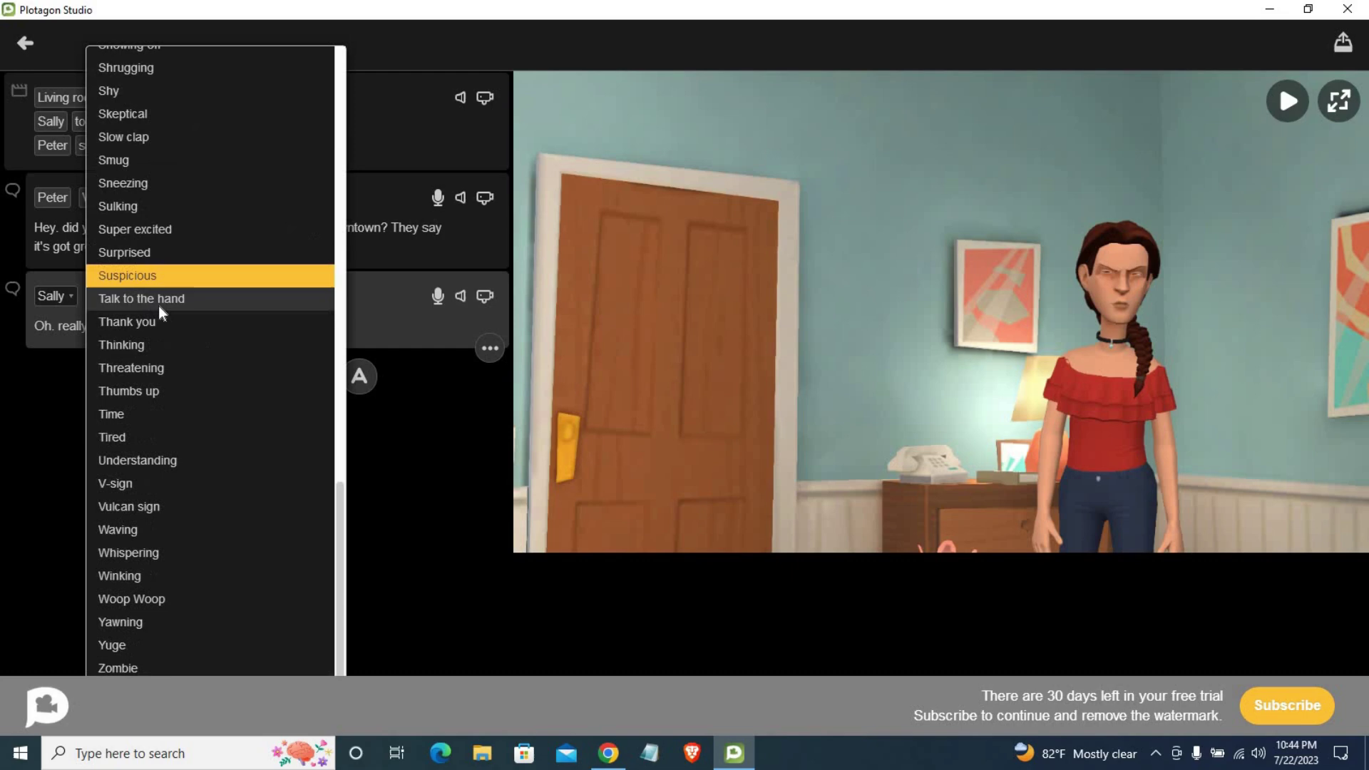
left_click(140, 252)
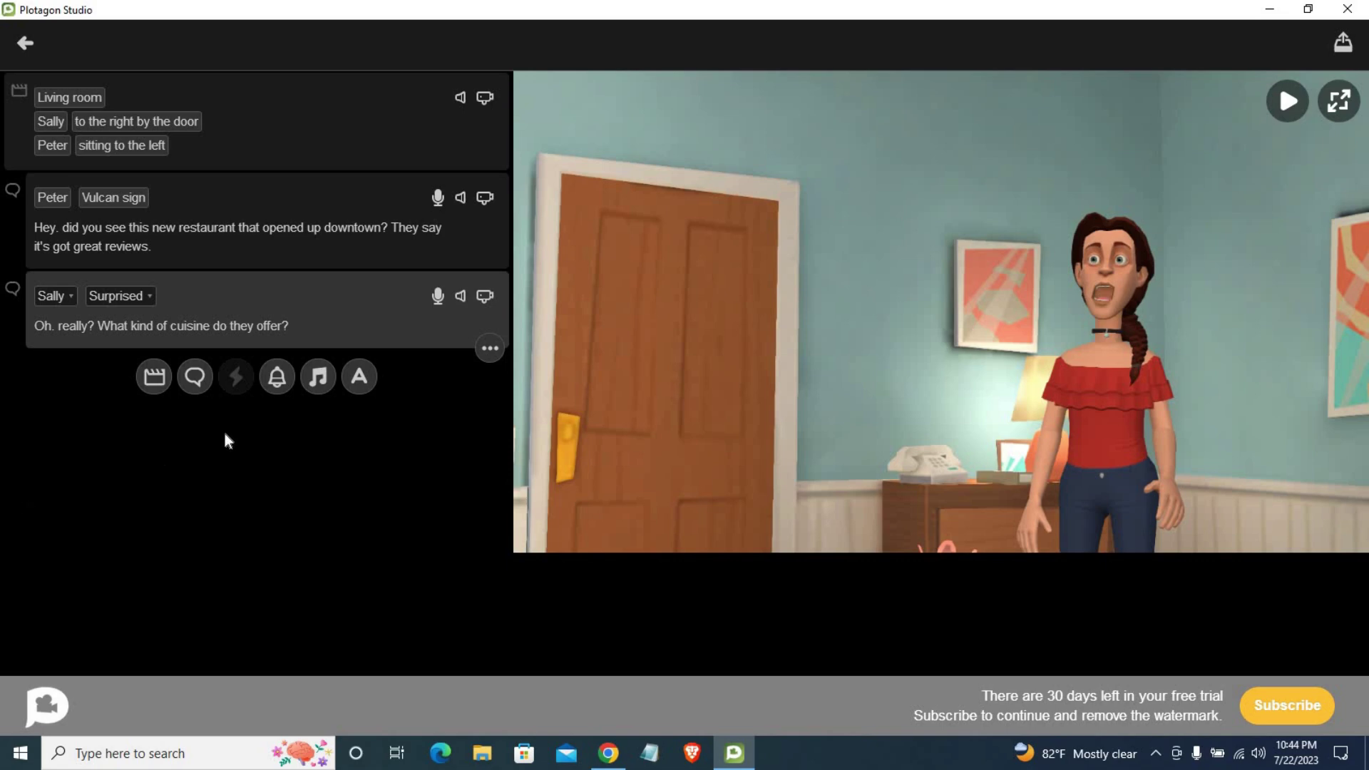
Step: Preview Sally's cuisine line in the voice panel, then bring the Record voice panel back up
left_click(437, 296)
left_click(365, 442)
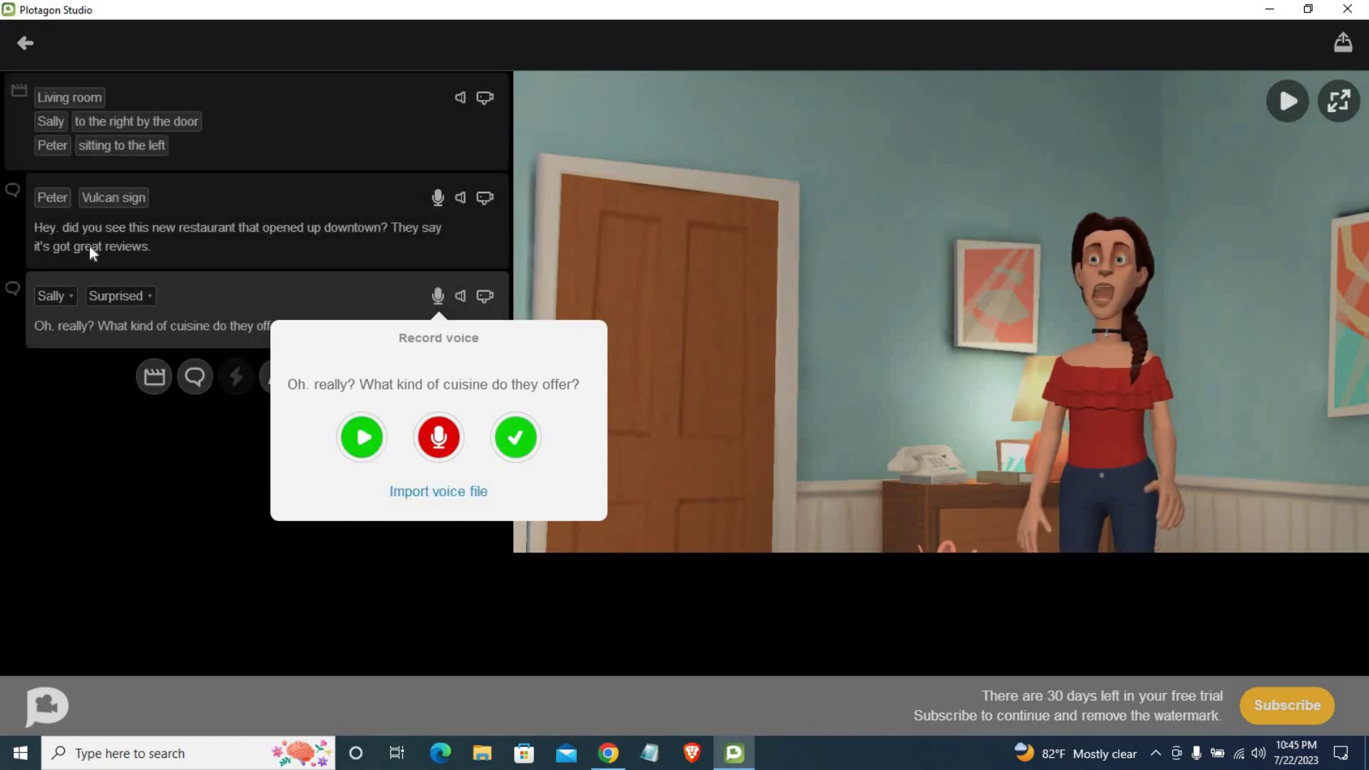
key("Escape")
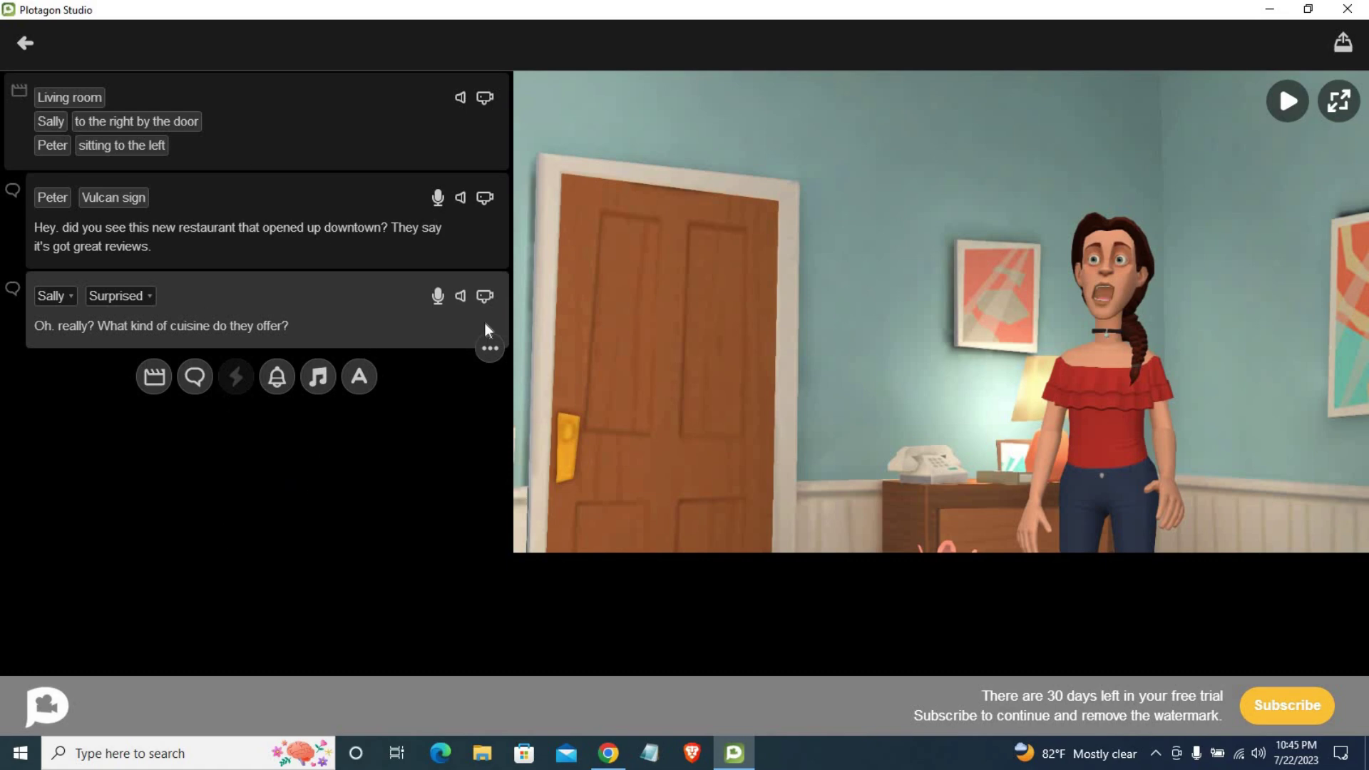
left_click(436, 300)
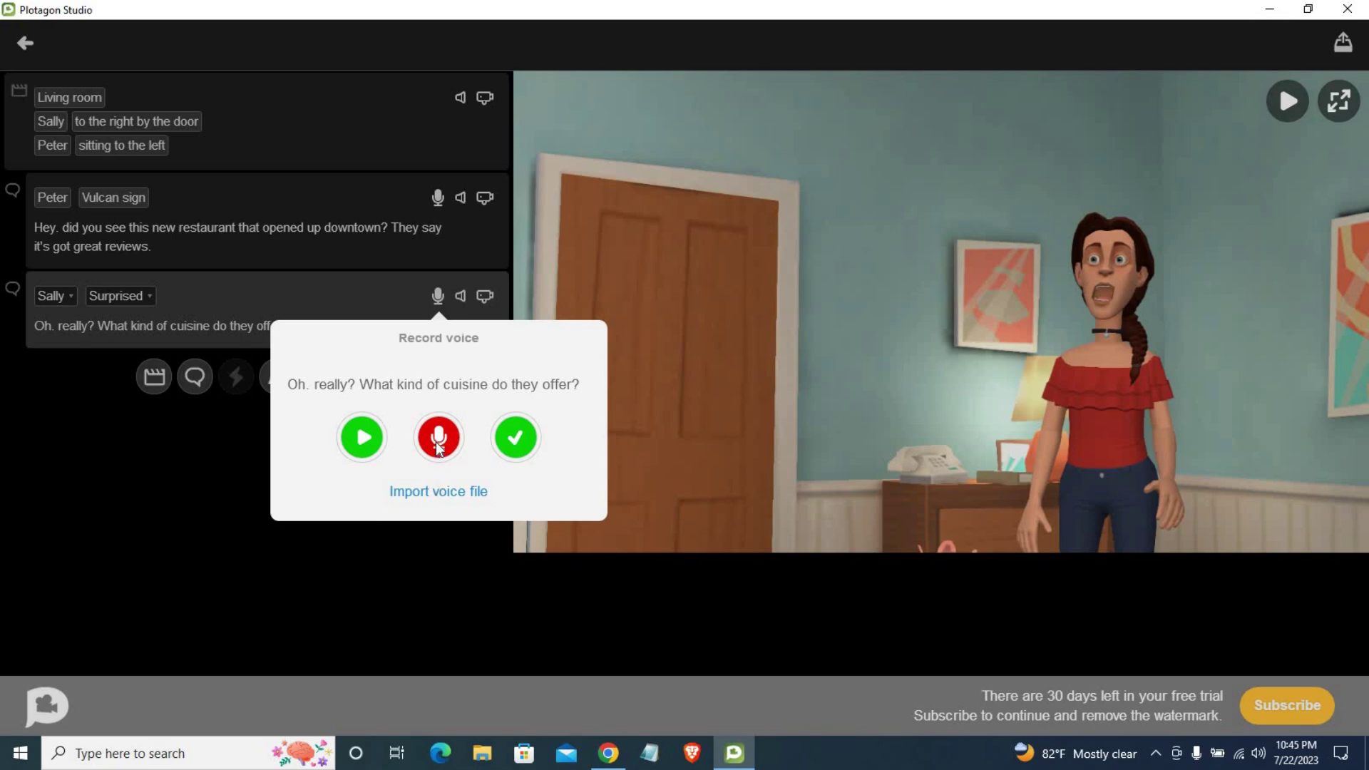
left_click(426, 498)
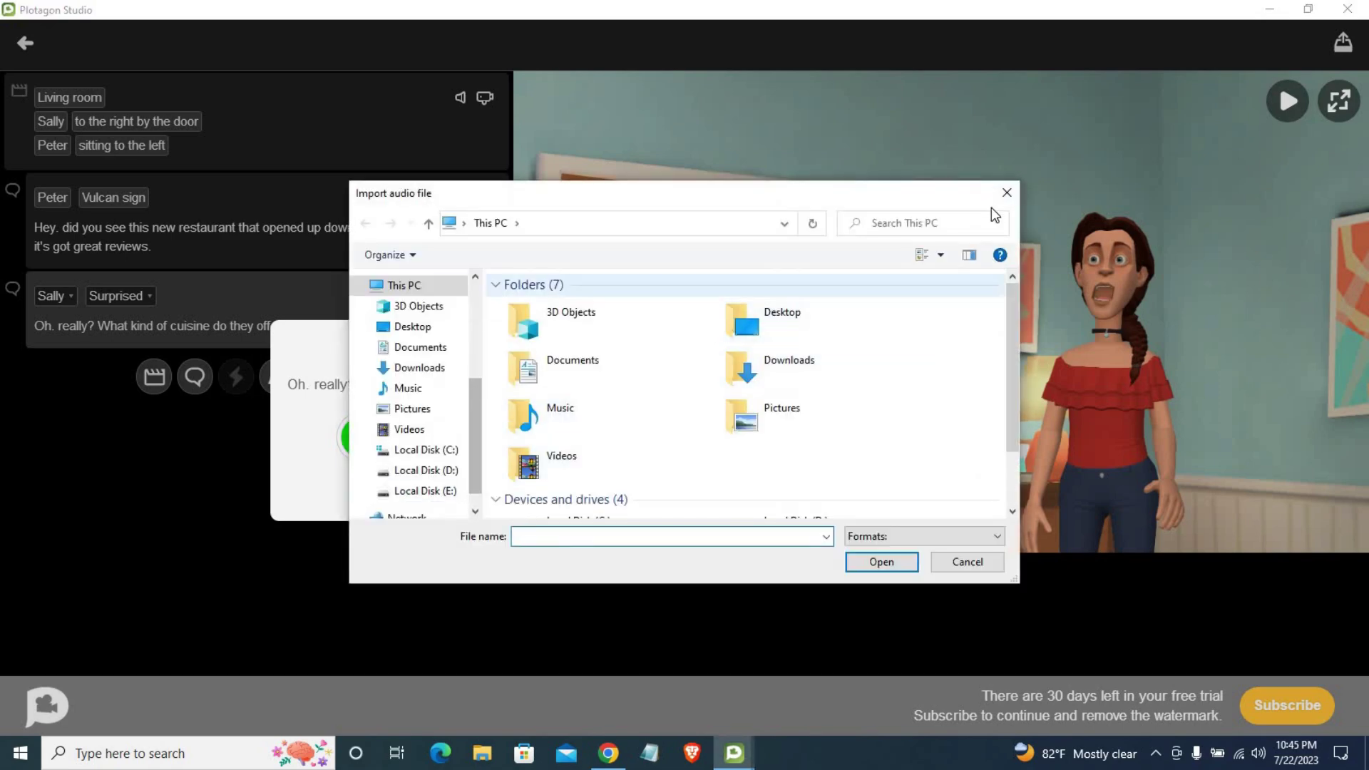
left_click(1006, 193)
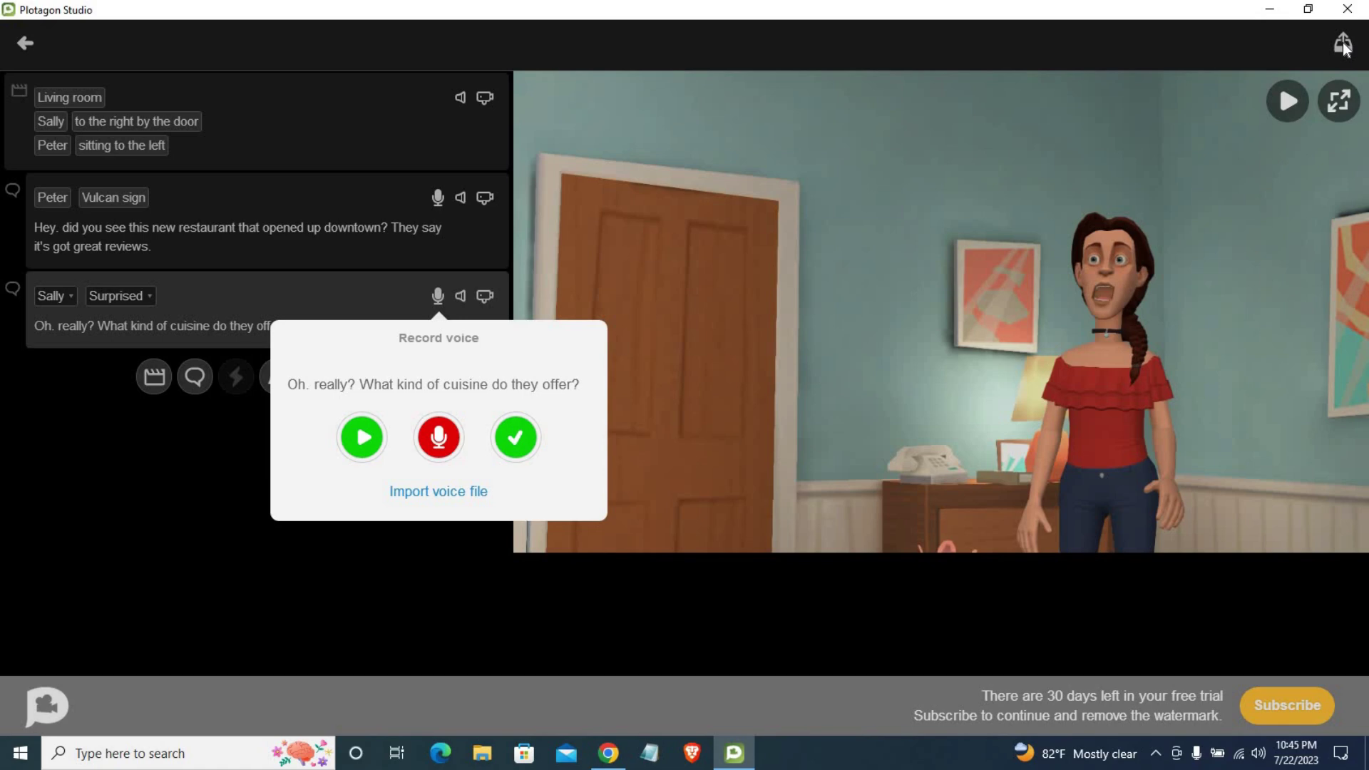
Step: Accept Sally's voice and start rendering the Living room scene as a video
left_click(519, 442)
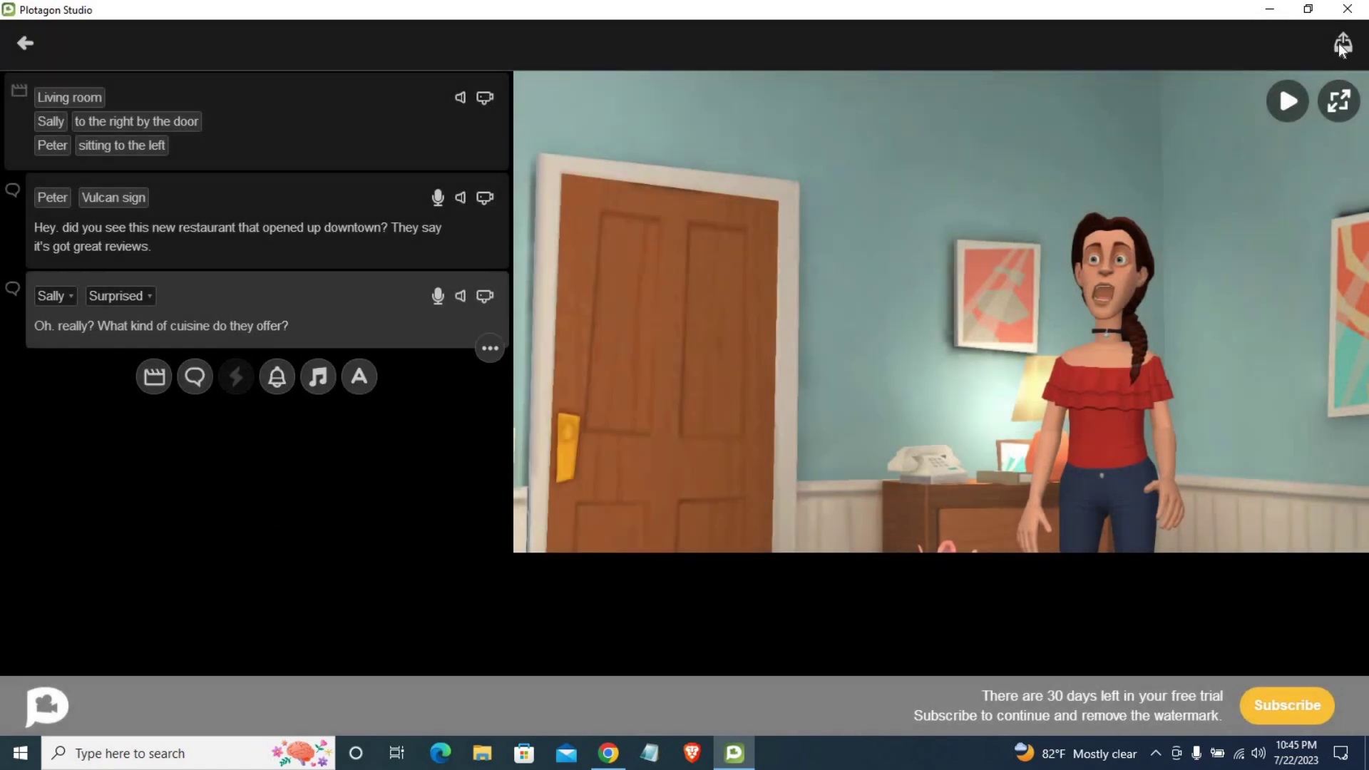
left_click(1342, 44)
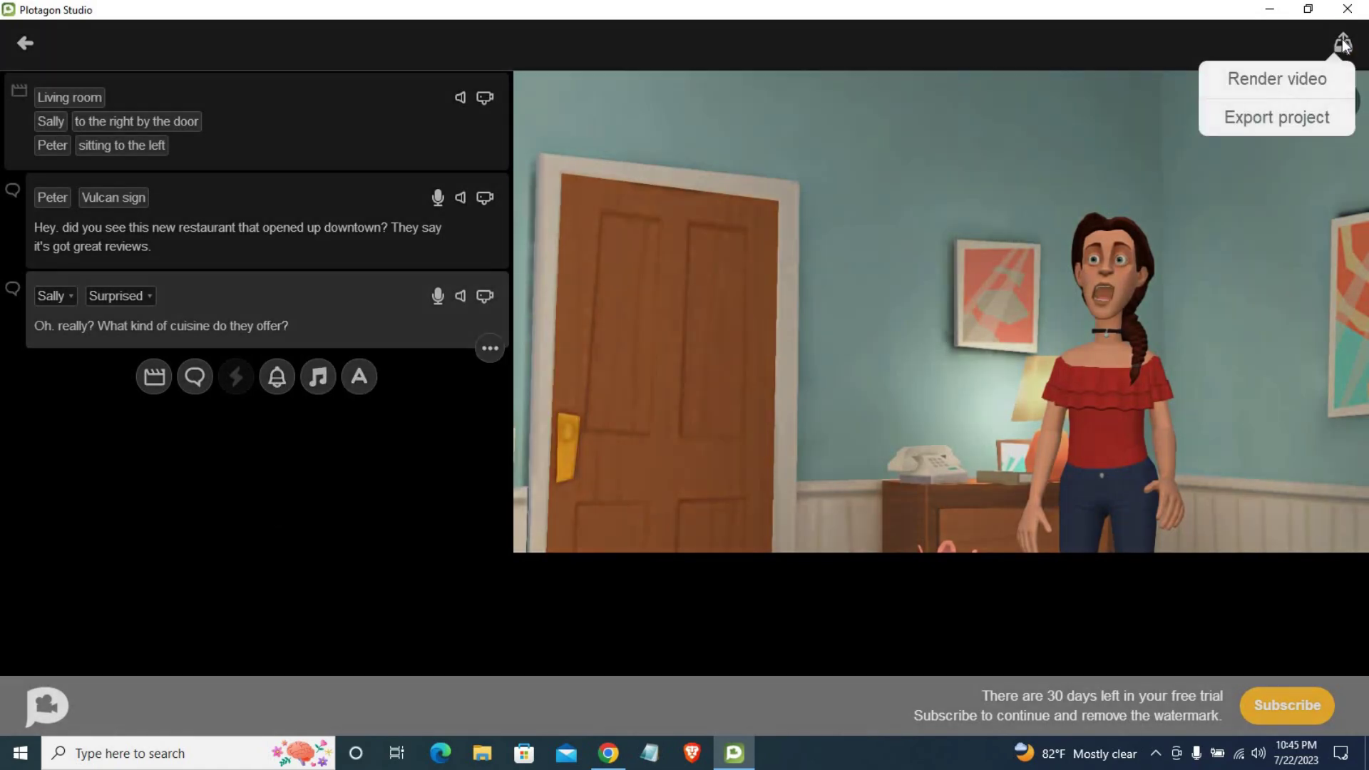
left_click(1273, 80)
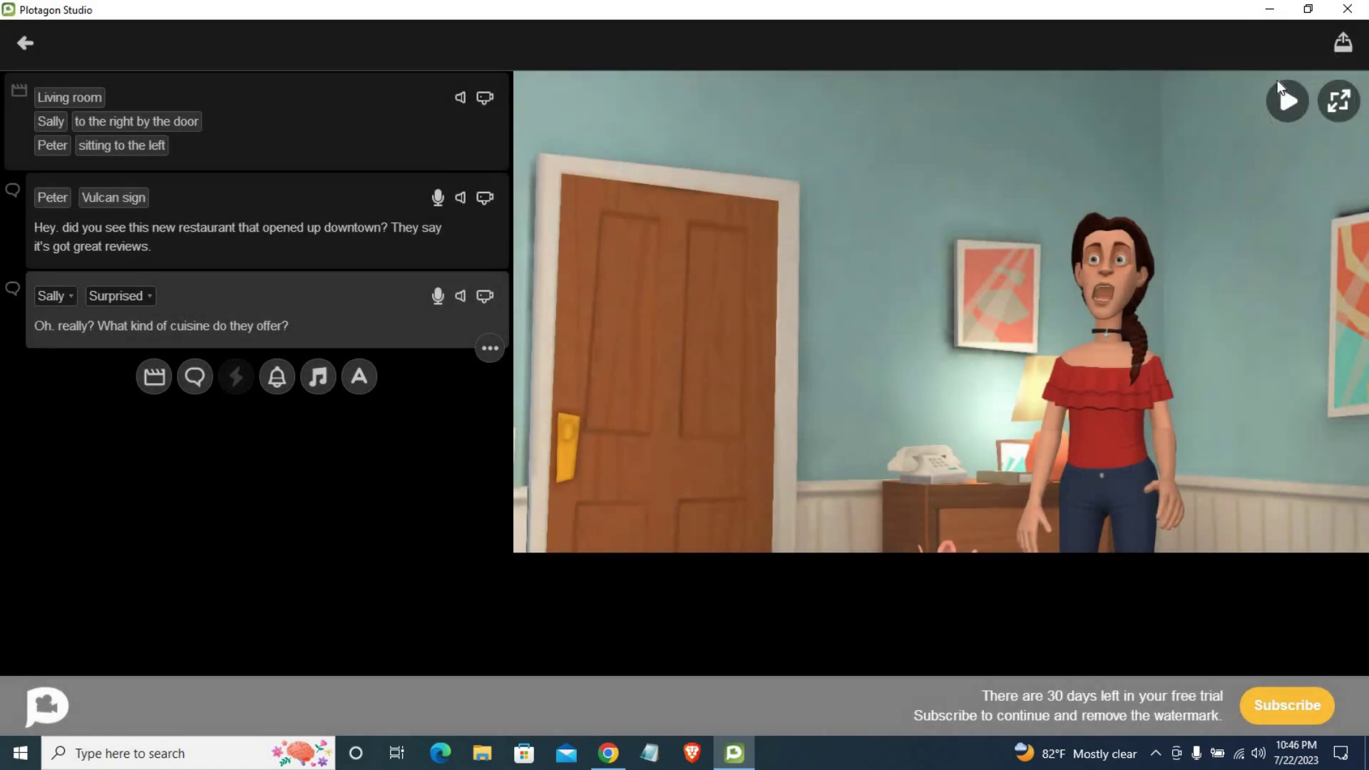